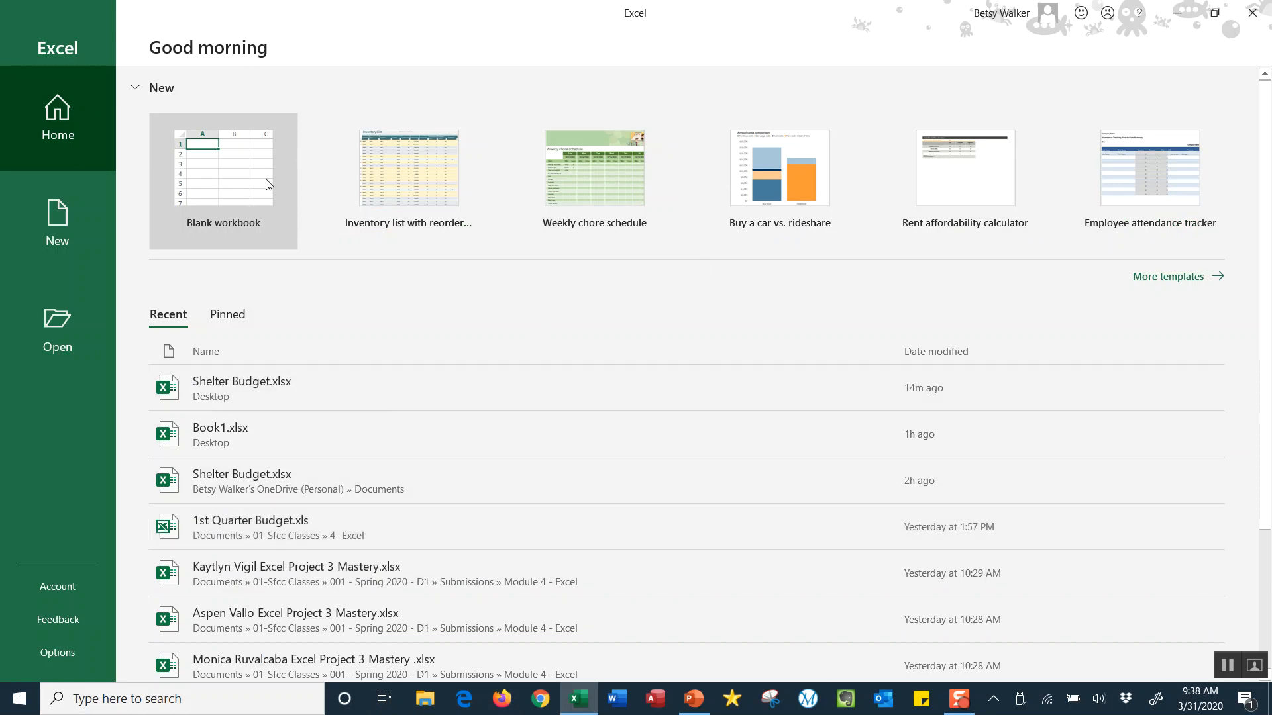
- Create a new blank workbook
{"action": "left_click", "coordinate": [231, 176]}
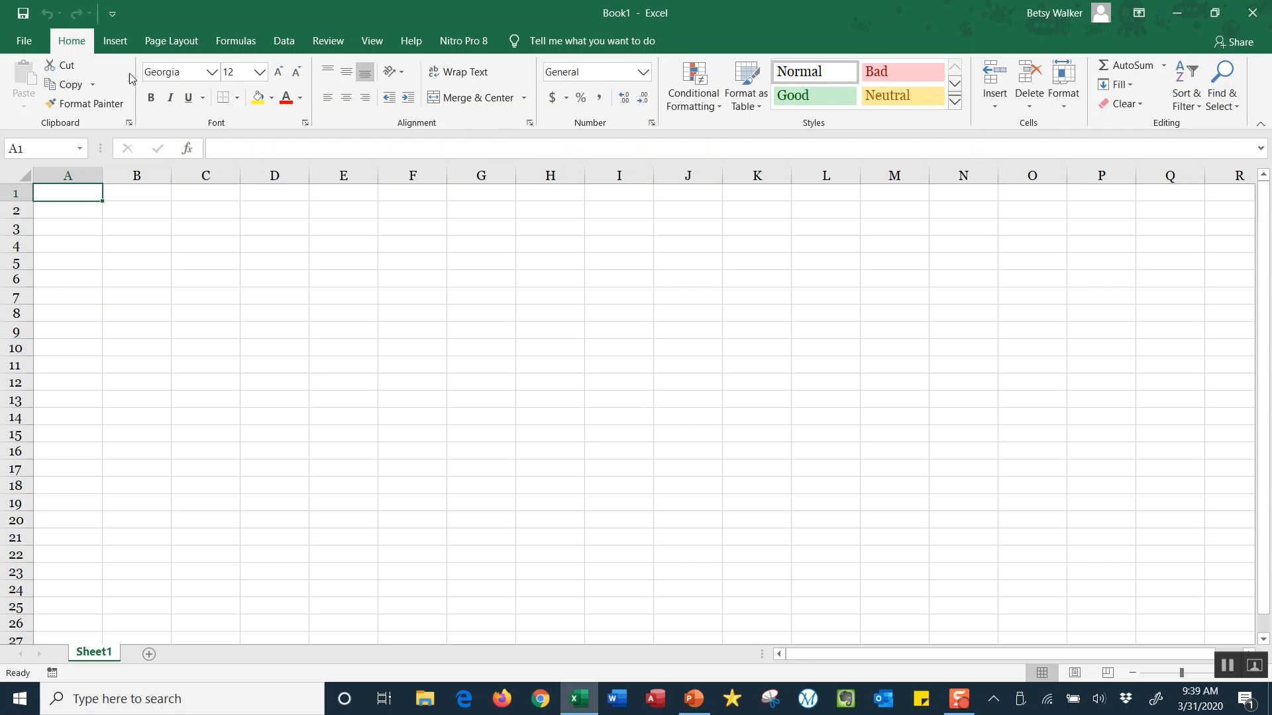
{"action": "left_click", "coordinate": [115, 41]}
{"action": "left_click", "coordinate": [171, 41]}
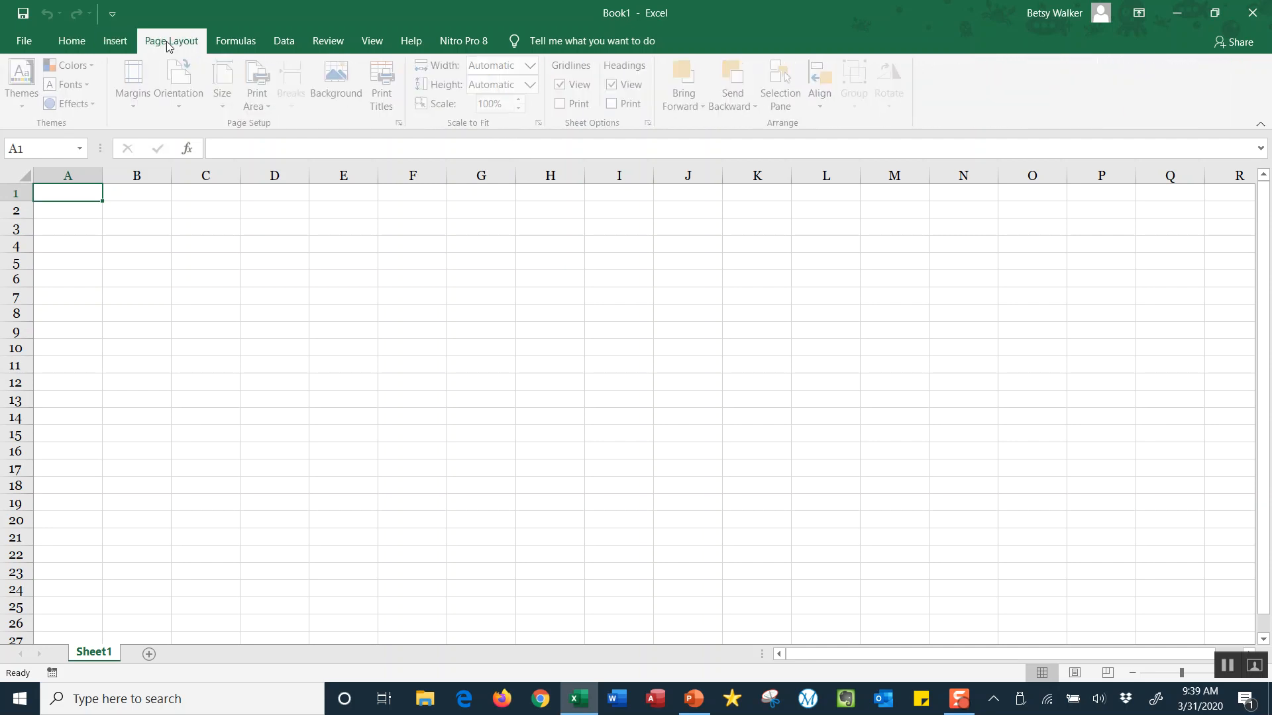
{"action": "left_click", "coordinate": [233, 43]}
{"action": "left_click", "coordinate": [284, 40]}
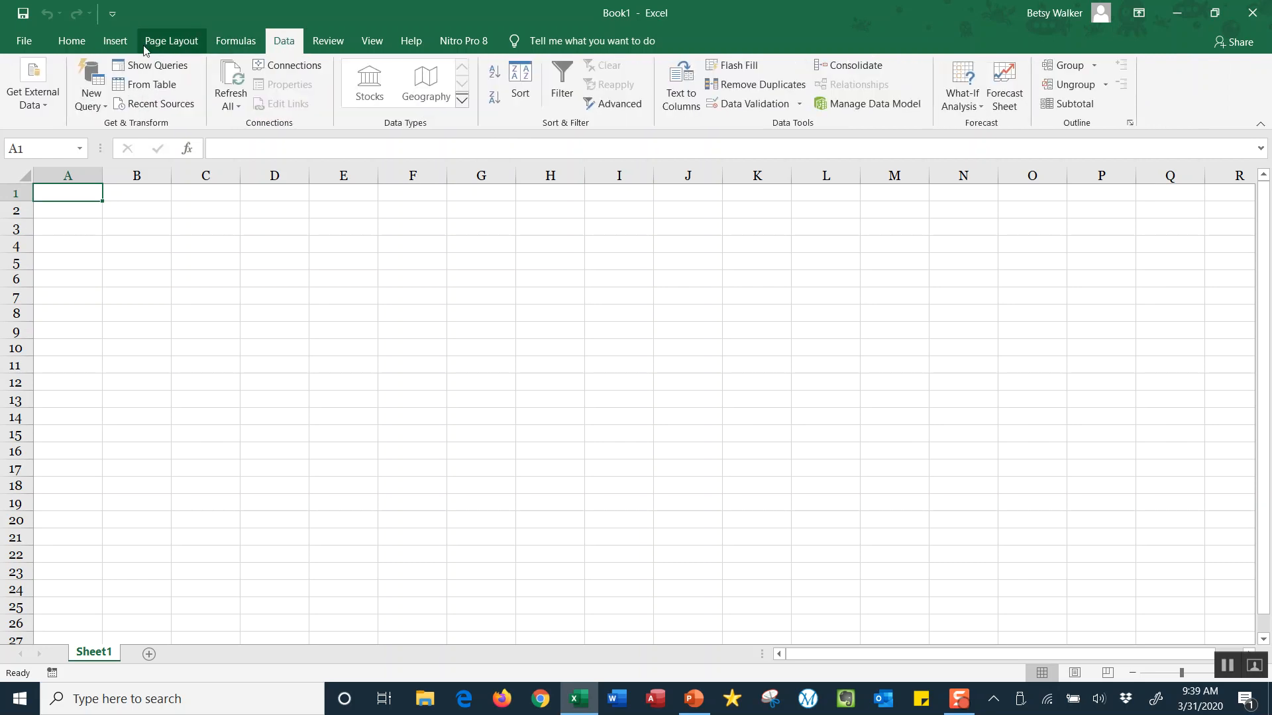
{"action": "left_click", "coordinate": [72, 44]}
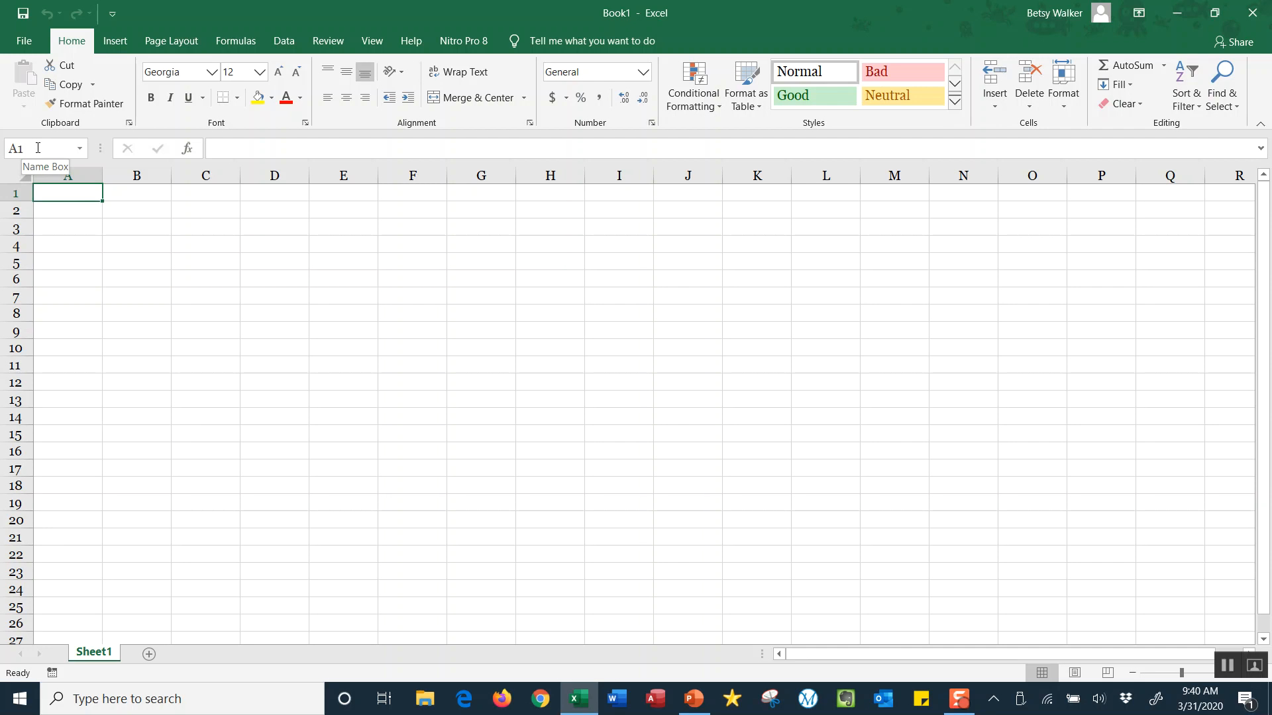
{"action": "left_click", "coordinate": [1194, 610]}
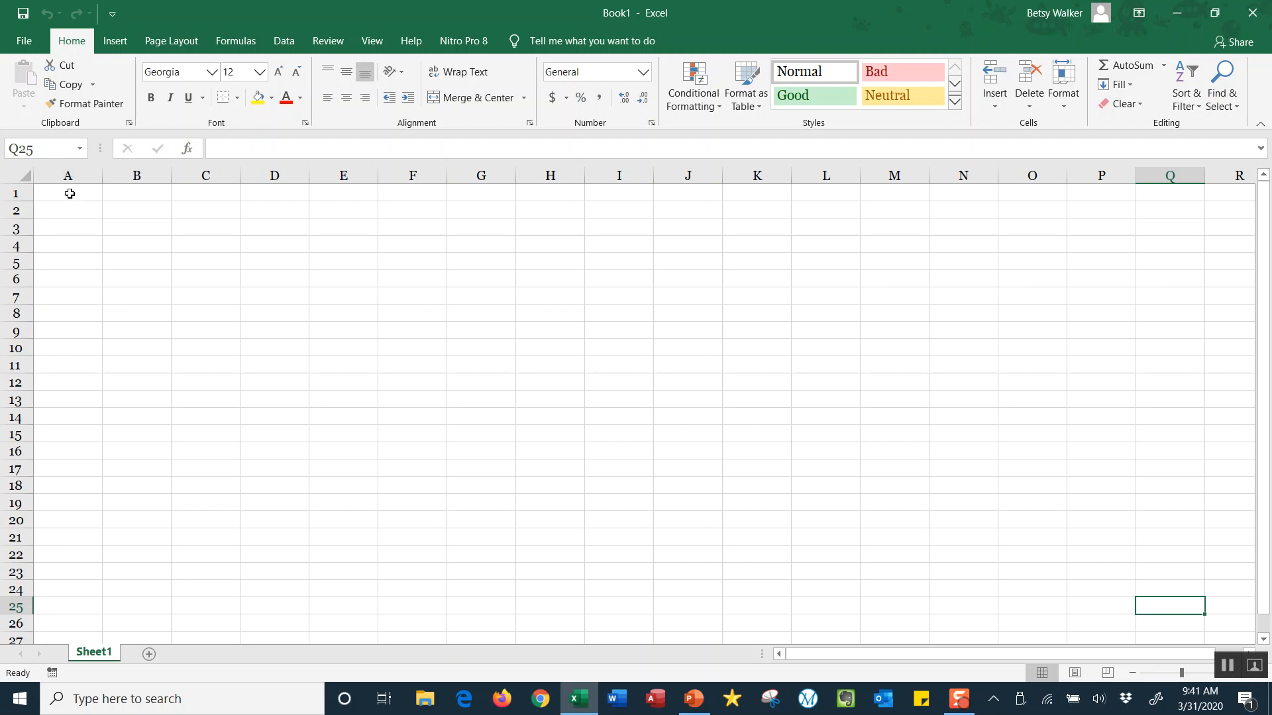
- Start a trial entry "sdf" in cell A1 and discard it
{"action": "left_click", "coordinate": [70, 194]}
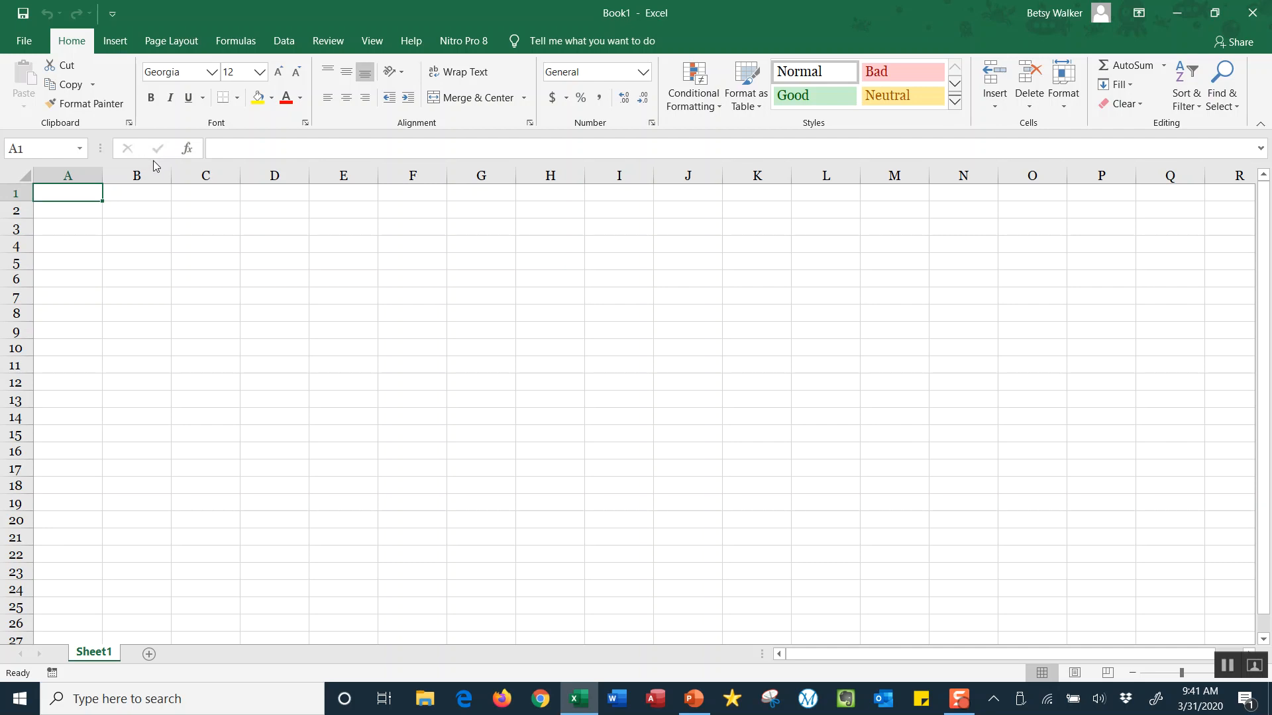
{"action": "type", "text": "sdf"}
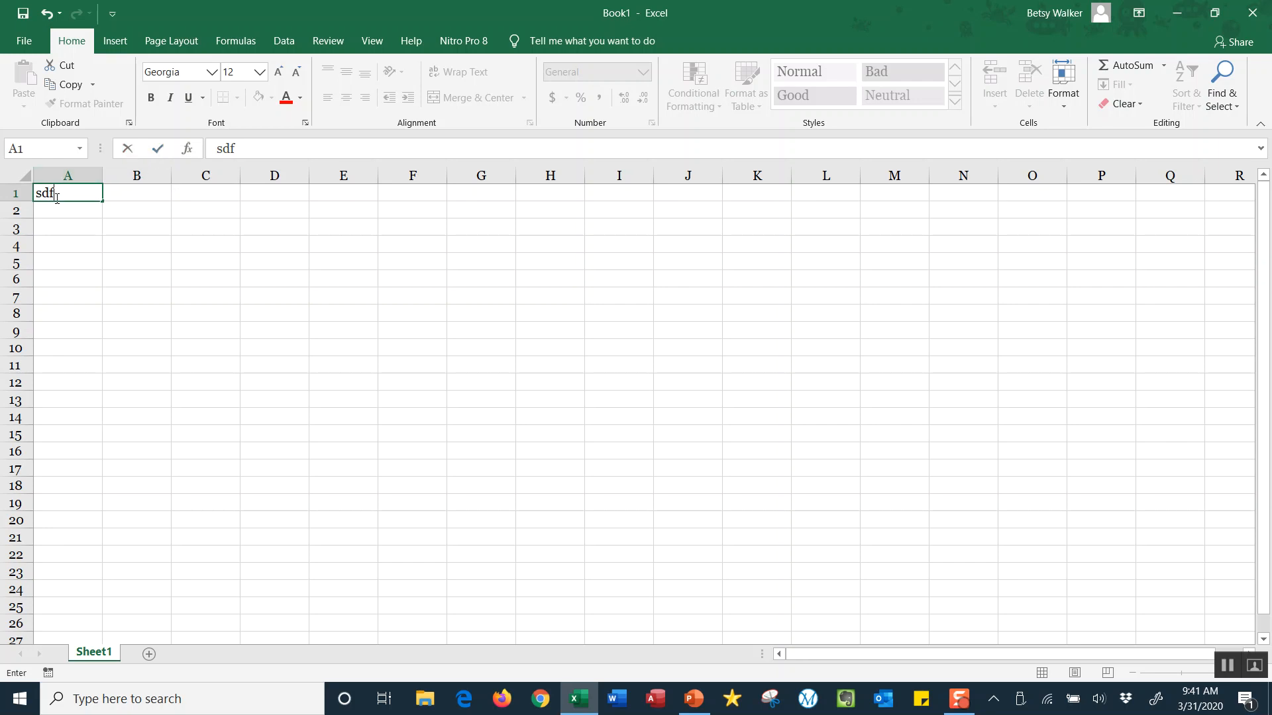
{"action": "left_click", "coordinate": [128, 152]}
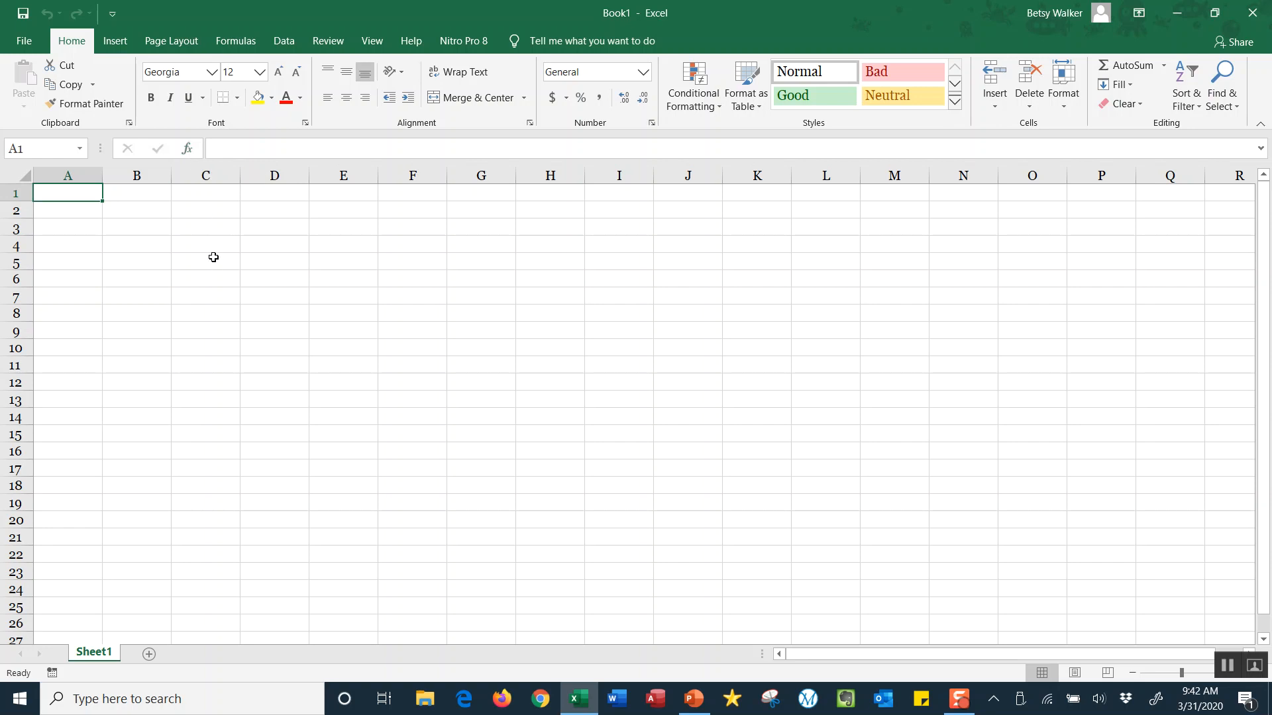
{"action": "left_click", "coordinate": [240, 147]}
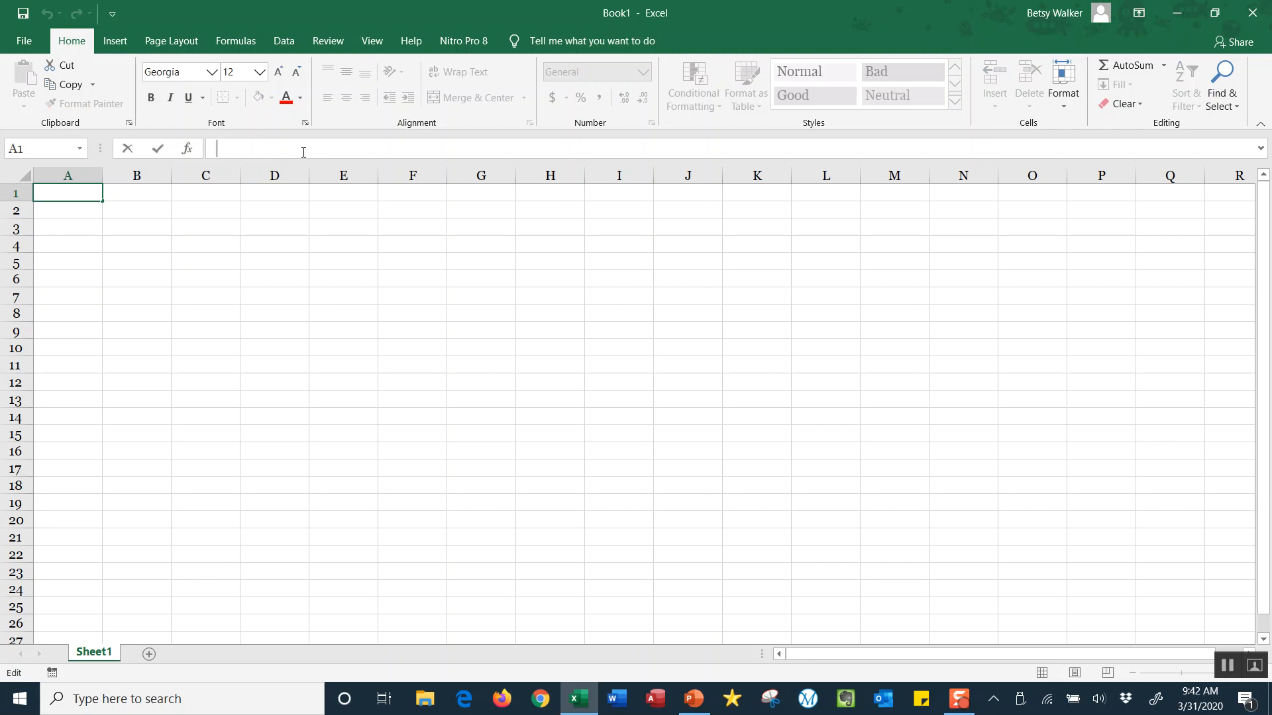
{"action": "left_click", "coordinate": [204, 247]}
{"action": "left_click", "coordinate": [345, 323]}
{"action": "left_click", "coordinate": [216, 351]}
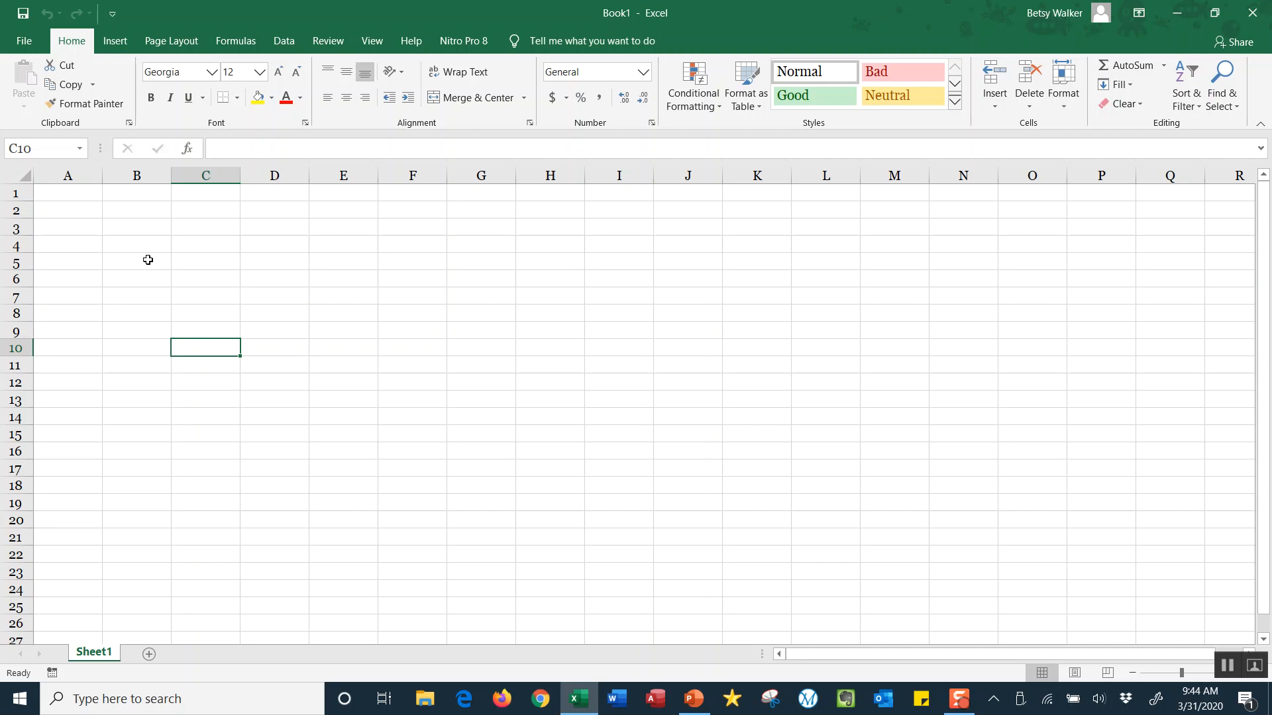
- Enter the title "Downtown Homeless Shelter - Proposed Budget" in cell A1
{"action": "left_click", "coordinate": [71, 193]}
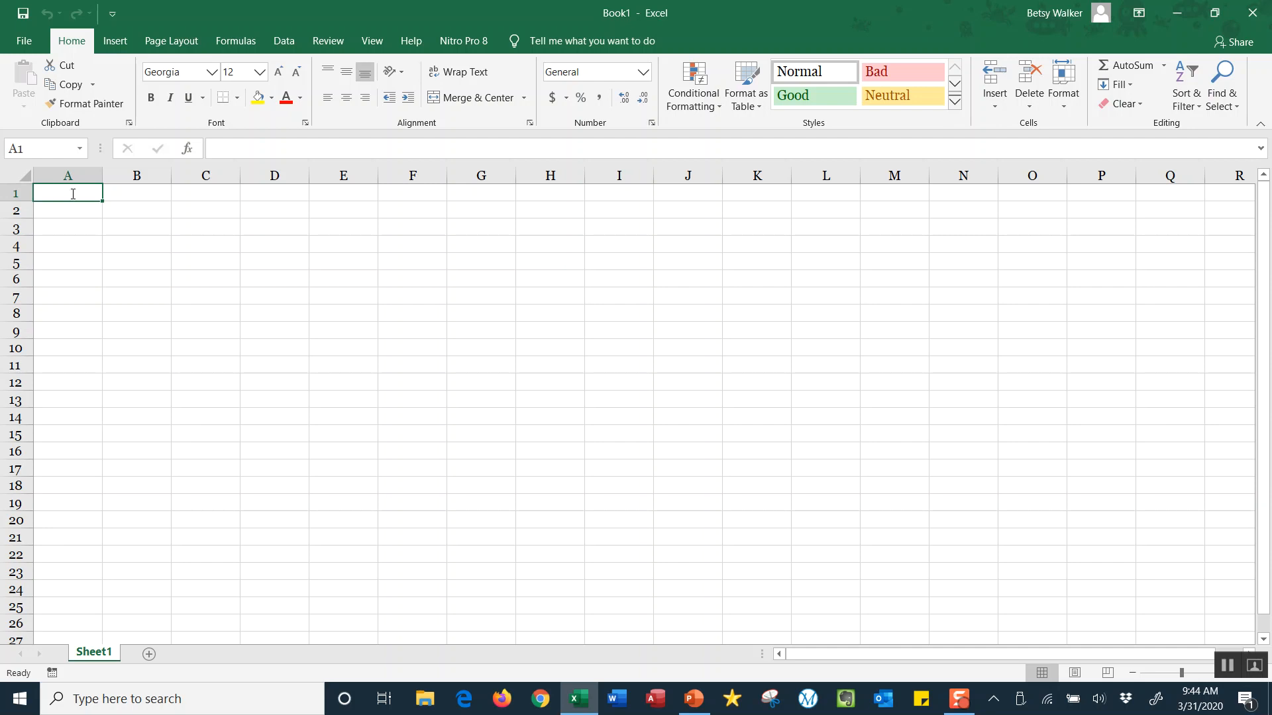
{"action": "type", "text": "Downtown"}
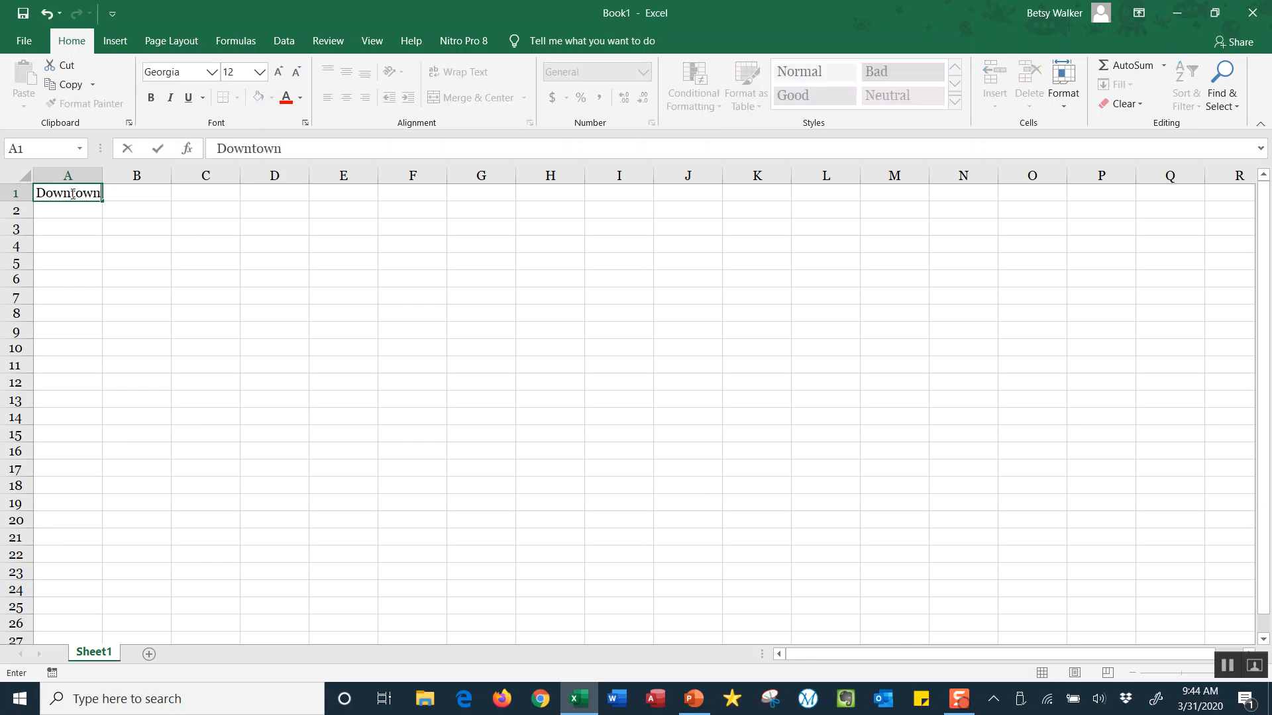
{"action": "type", "text": "Bo"}
{"action": "key", "text": "BackSpace"}
{"action": "key", "text": "BackSpace"}
{"action": "type", "text": "Home"}
{"action": "type", "text": "less Shelter - Proposed "}
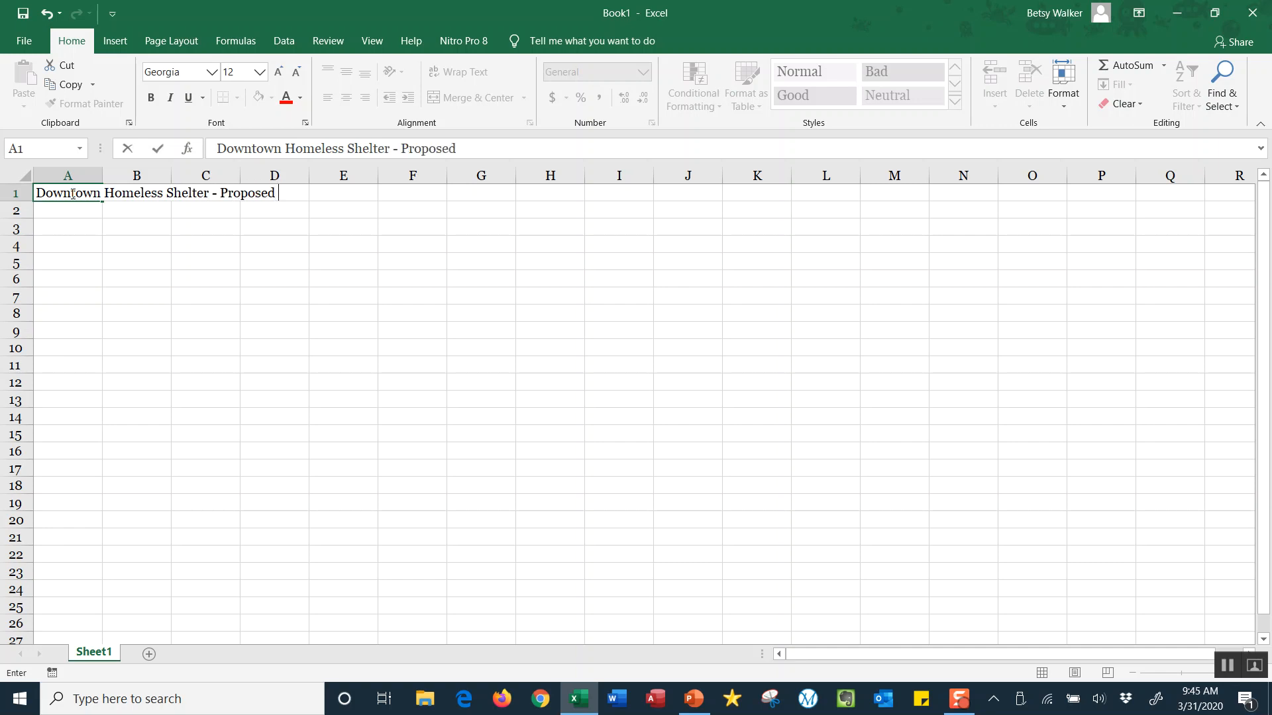
{"action": "type", "text": "Budget"}
{"action": "key", "text": "Return"}
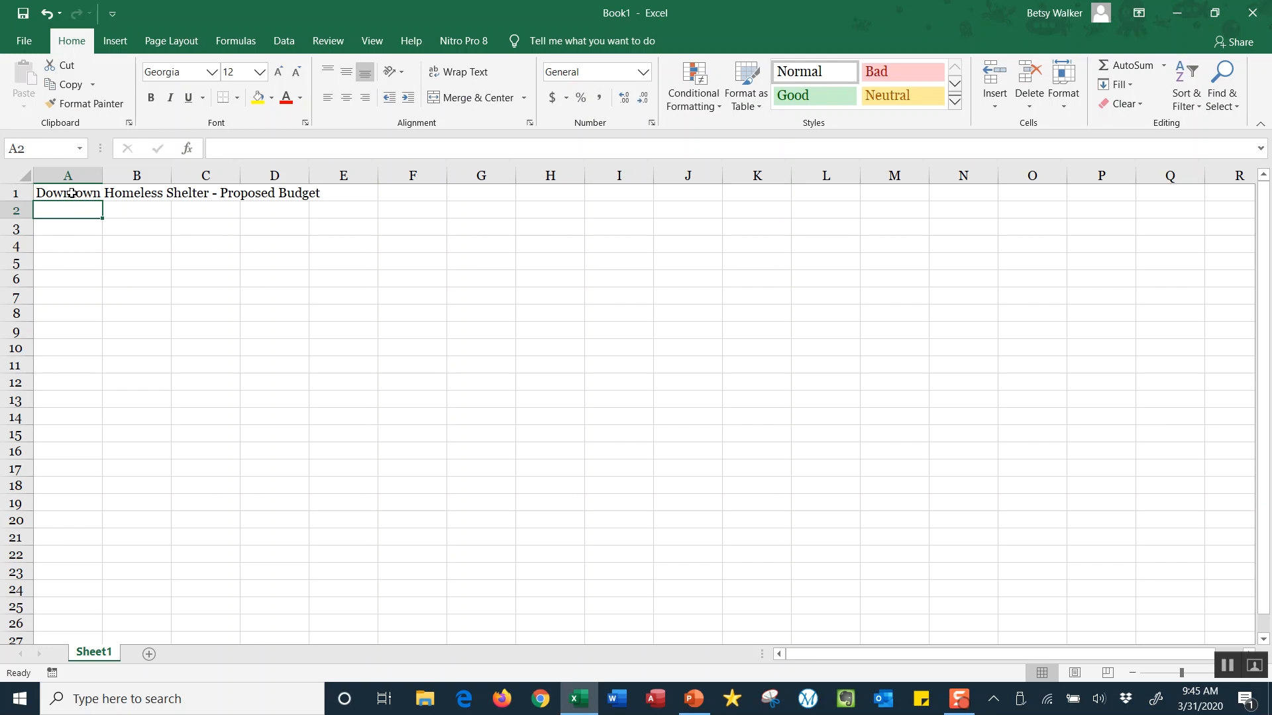
- Inspect the contents of cells A1, B1 and C1 to check which of them holds the title
{"action": "left_click", "coordinate": [72, 194]}
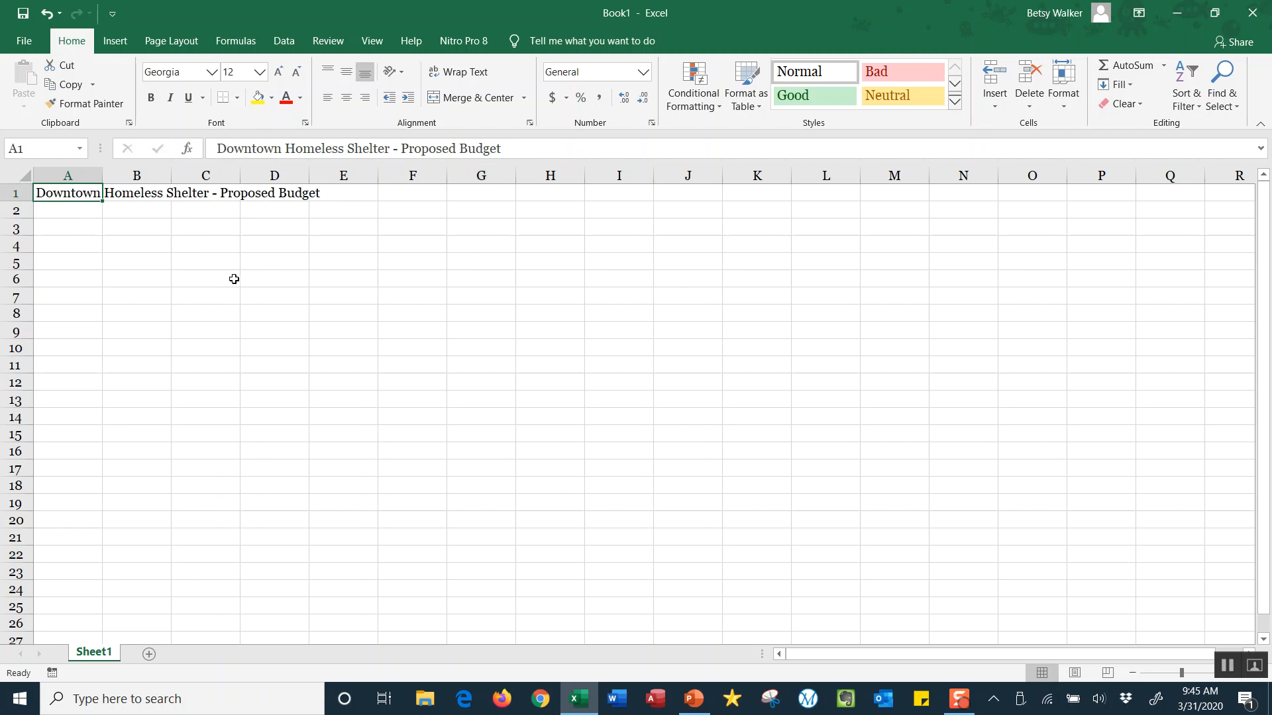
{"action": "left_click", "coordinate": [151, 191]}
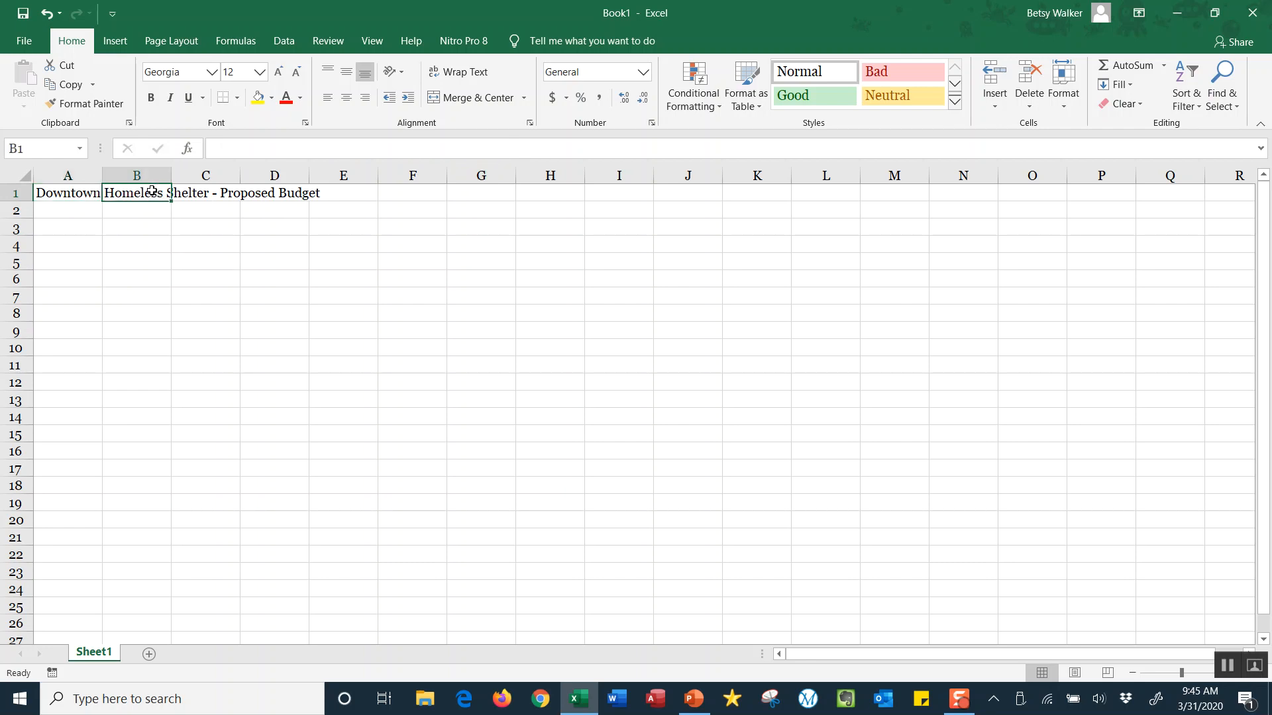
{"action": "left_click", "coordinate": [204, 196]}
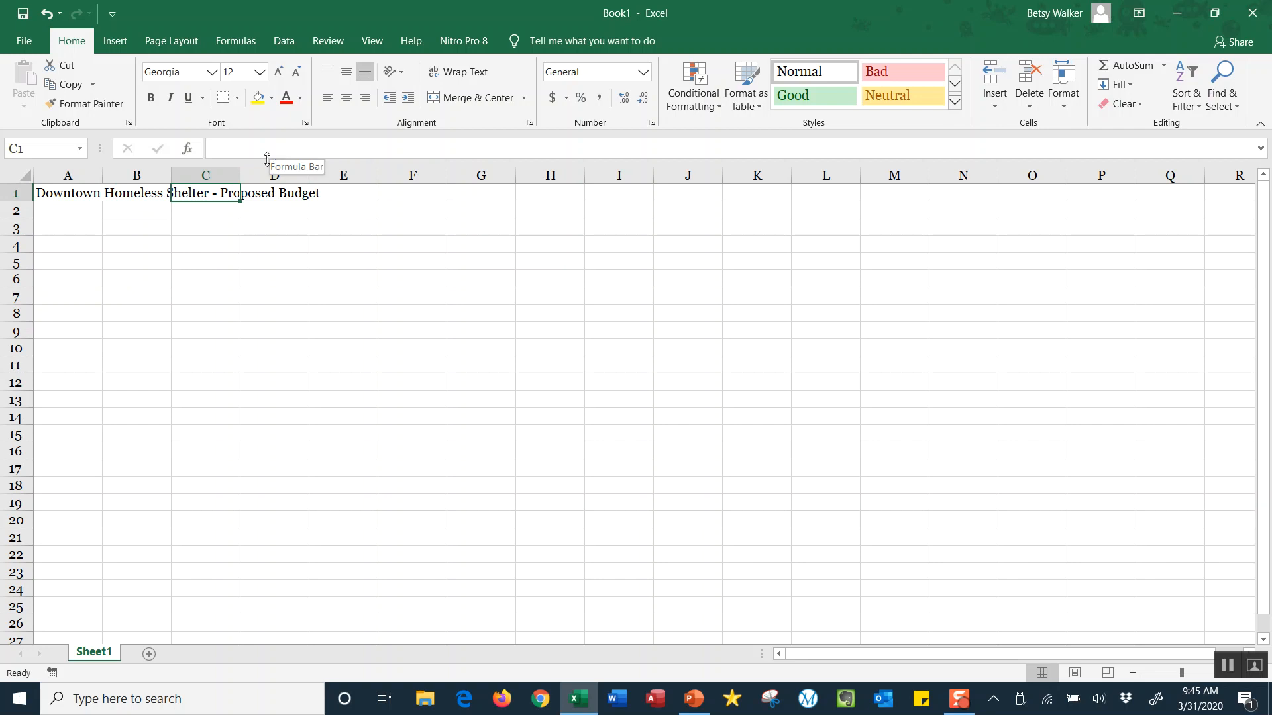
{"action": "left_click", "coordinate": [78, 193]}
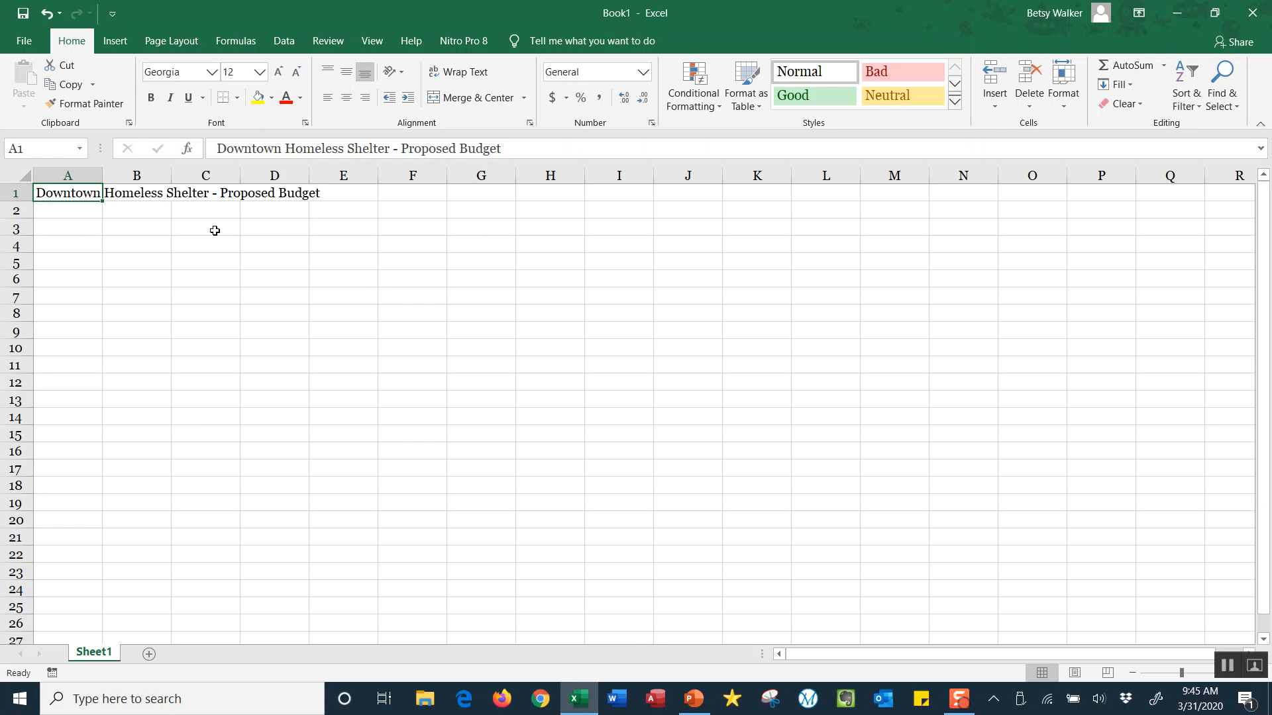
- Enter the trial text "bw" in cell C1, compare it with the title in A1, and clear C1
{"action": "left_click", "coordinate": [204, 194]}
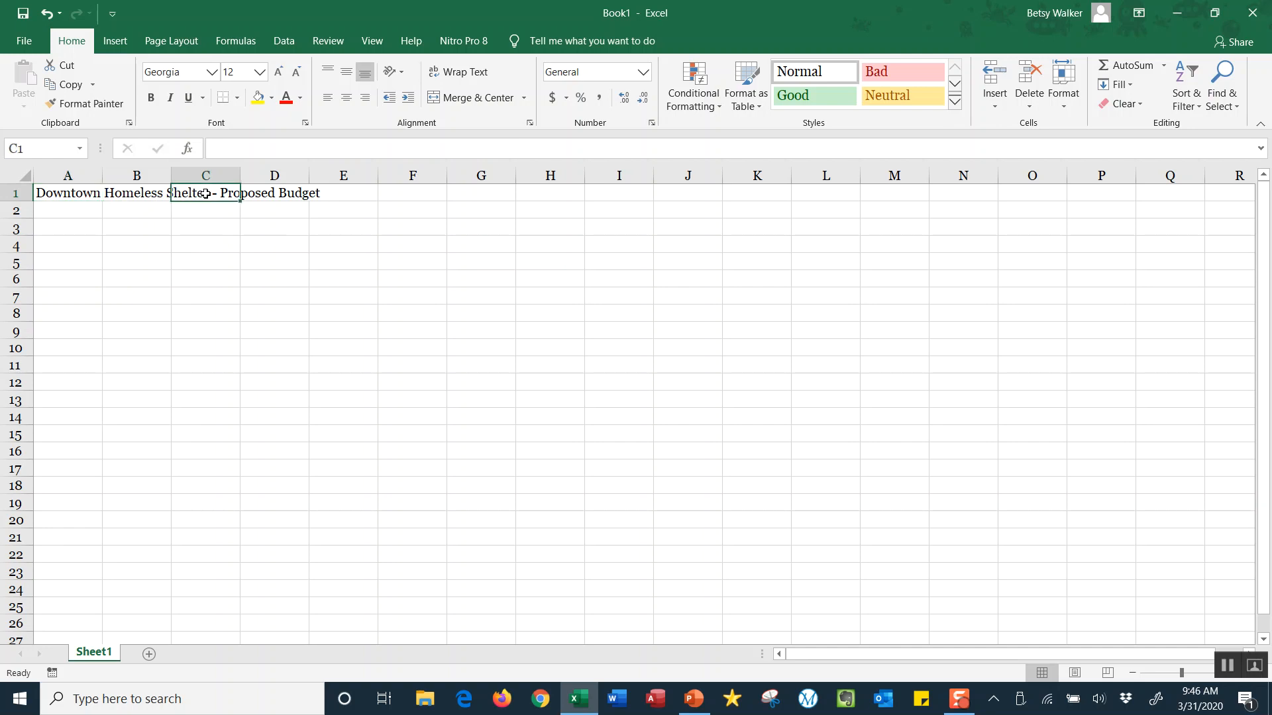
{"action": "type", "text": "bw"}
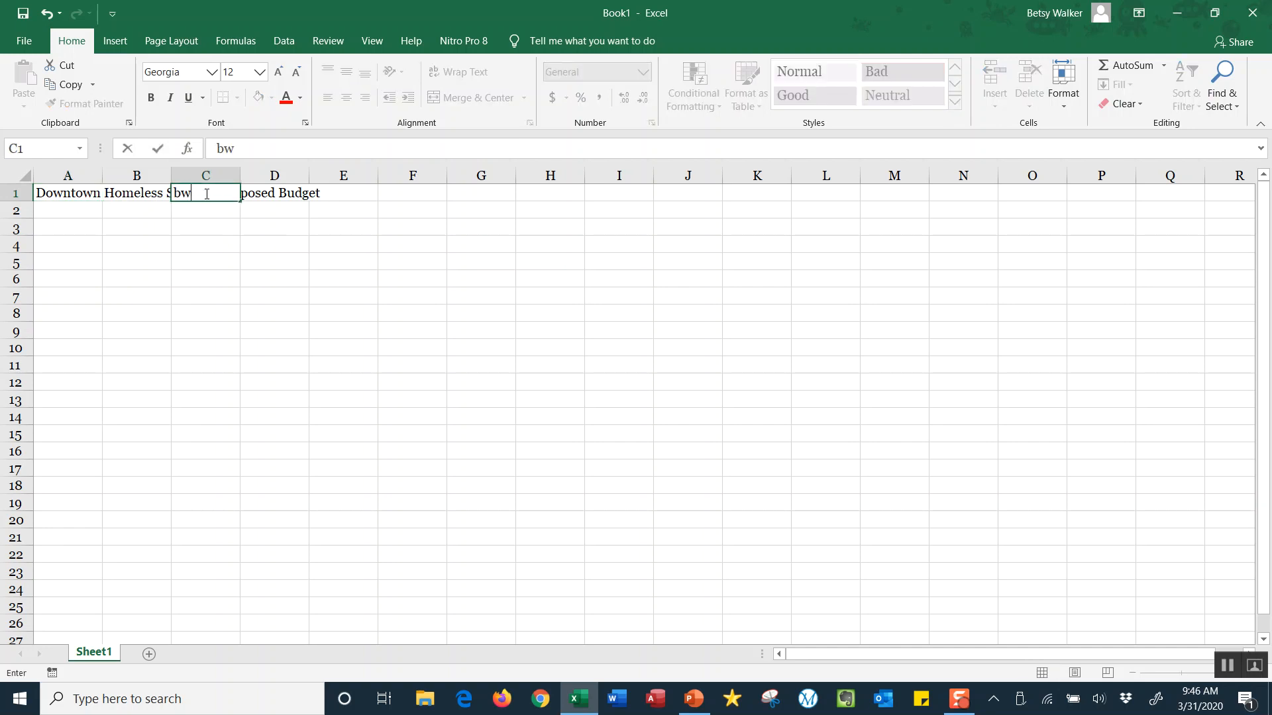
{"action": "key", "text": "Return"}
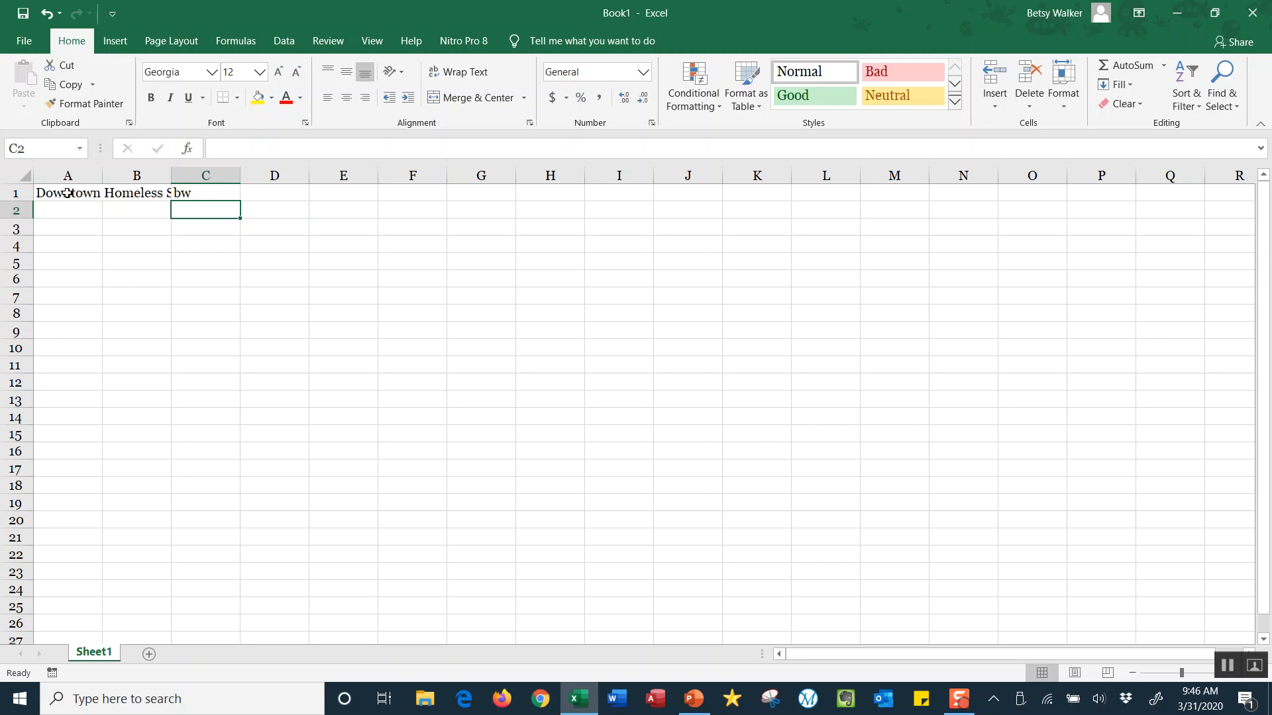
{"action": "left_click", "coordinate": [68, 193]}
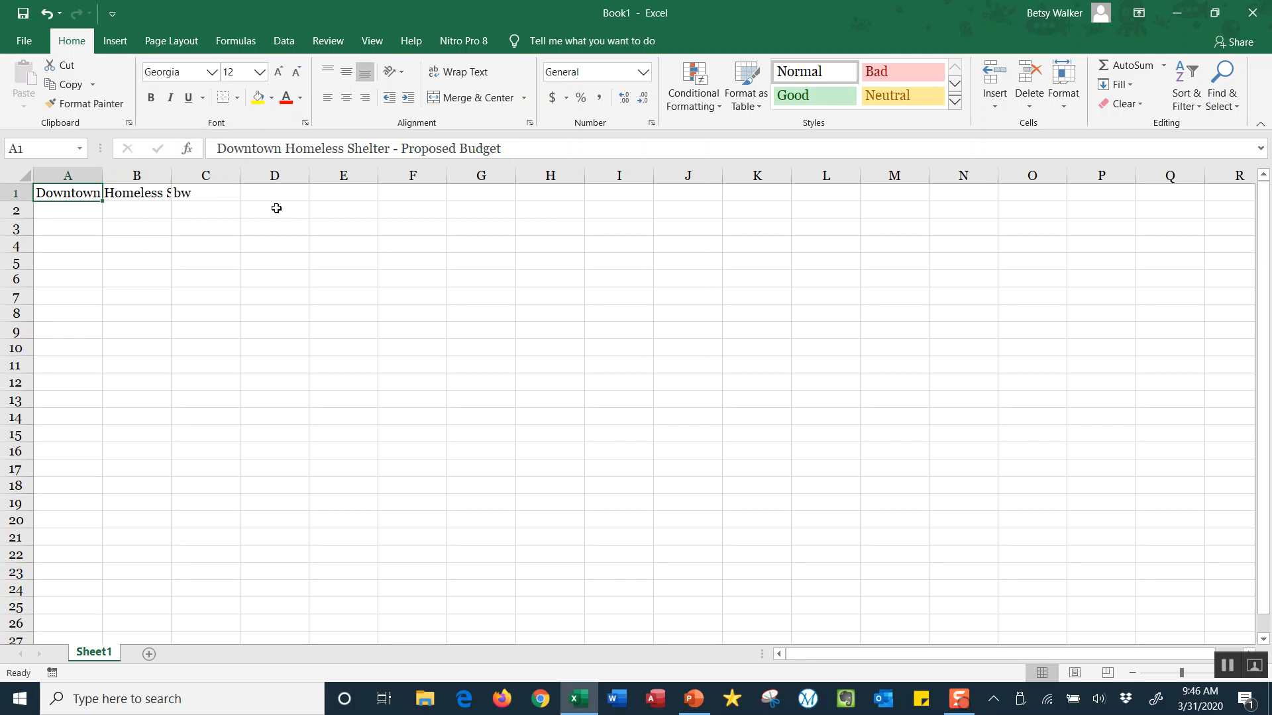
{"action": "left_click", "coordinate": [209, 191]}
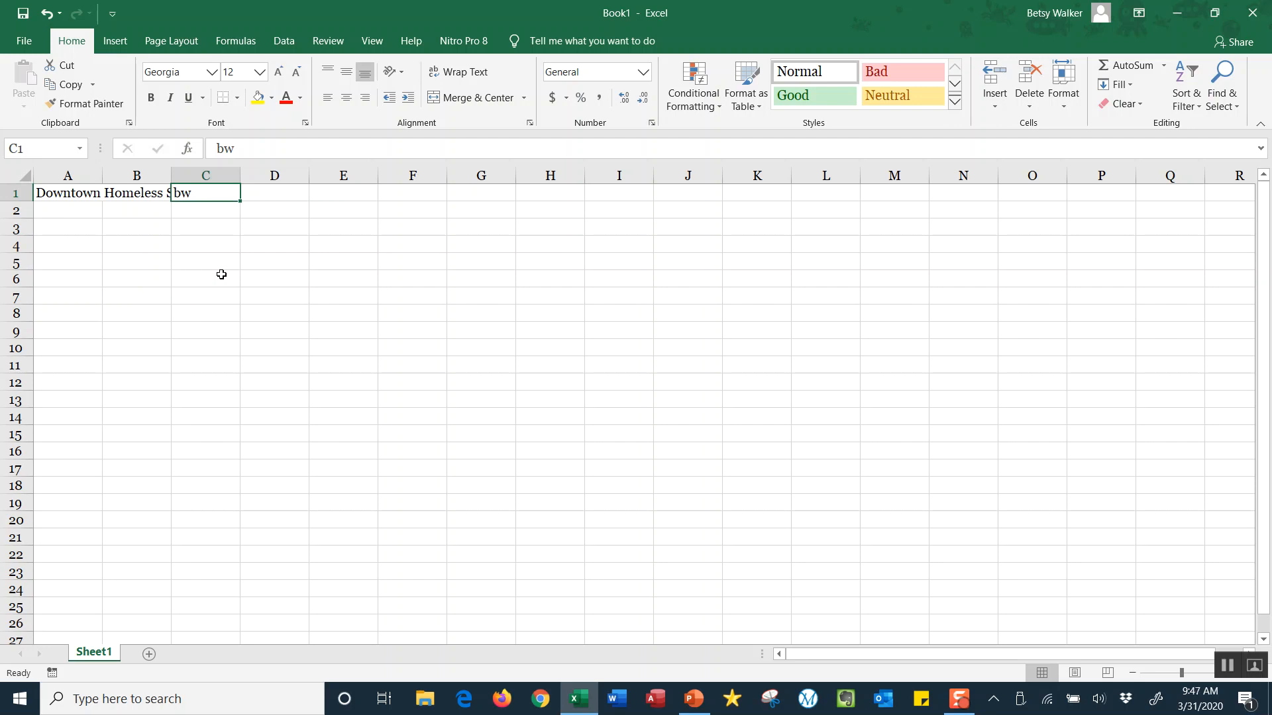
{"action": "key", "text": "Delete"}
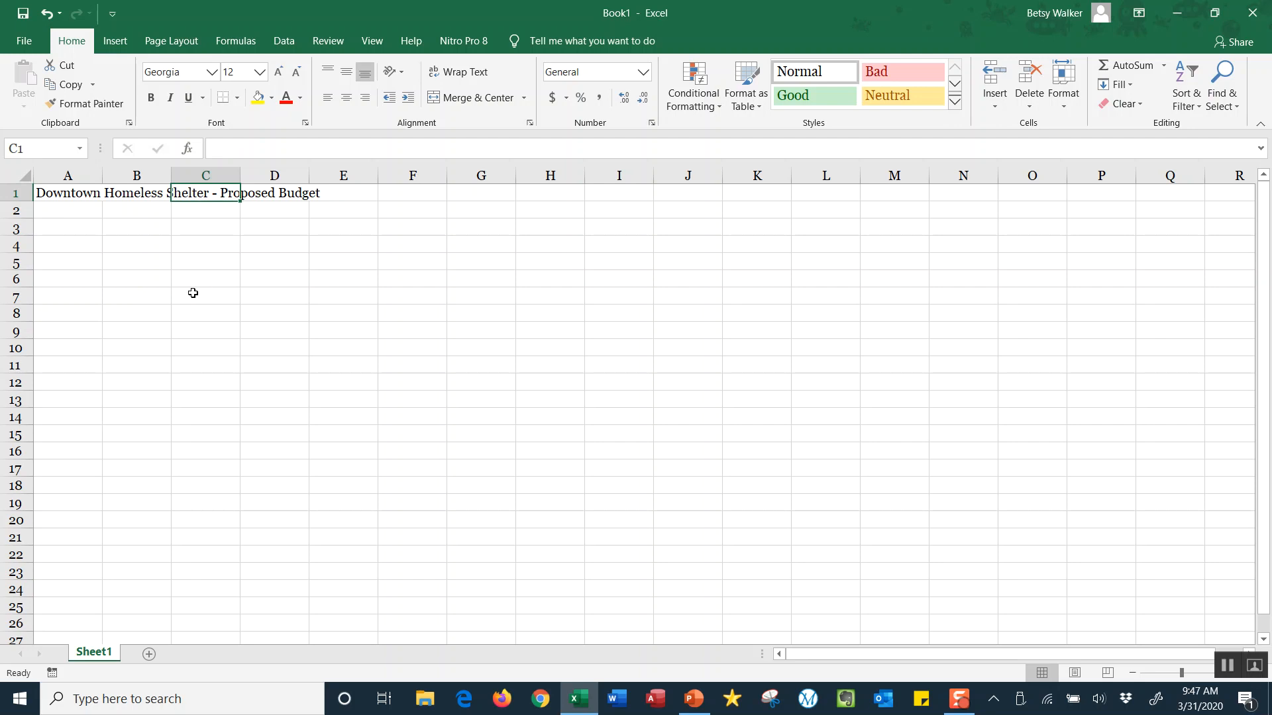
- Enter the heading "Income" in cell A3 and the row label "State Funding" in cell A4
{"action": "left_click", "coordinate": [65, 230]}
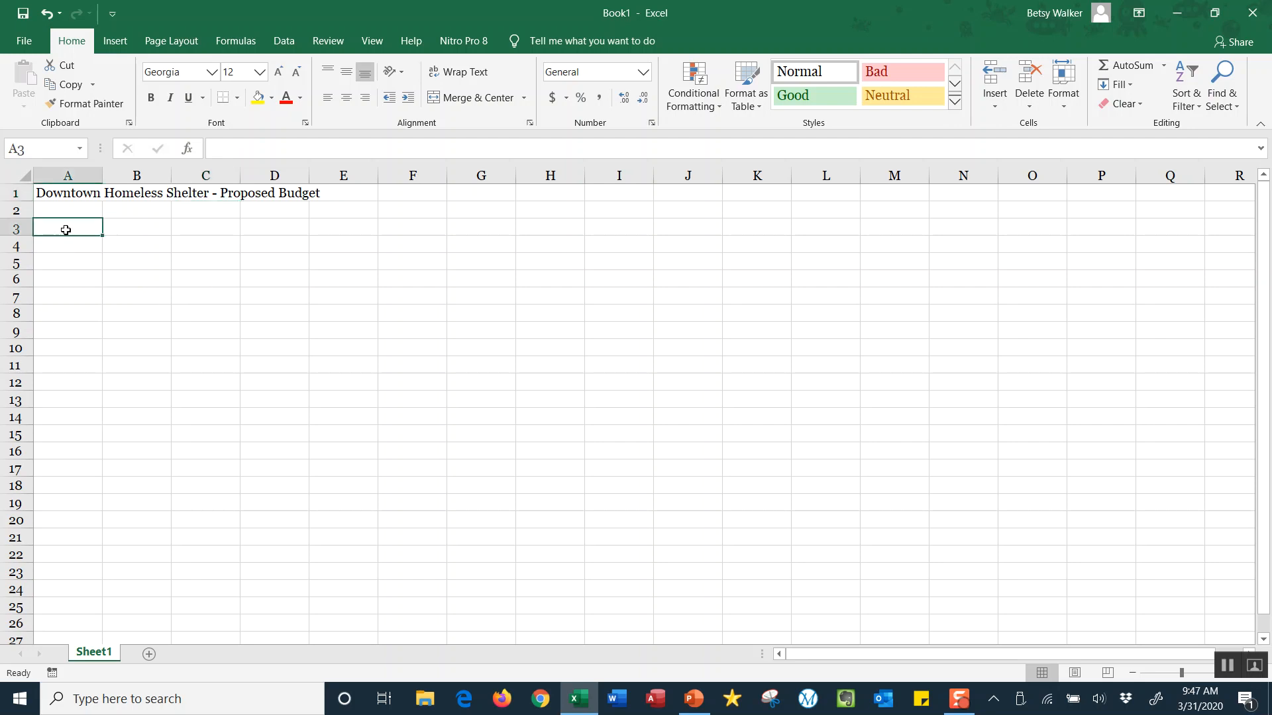
{"action": "type", "text": "Inc"}
{"action": "key", "text": "BackSpace"}
{"action": "type", "text": "come"}
{"action": "key", "text": "Return"}
{"action": "type", "text": "State "}
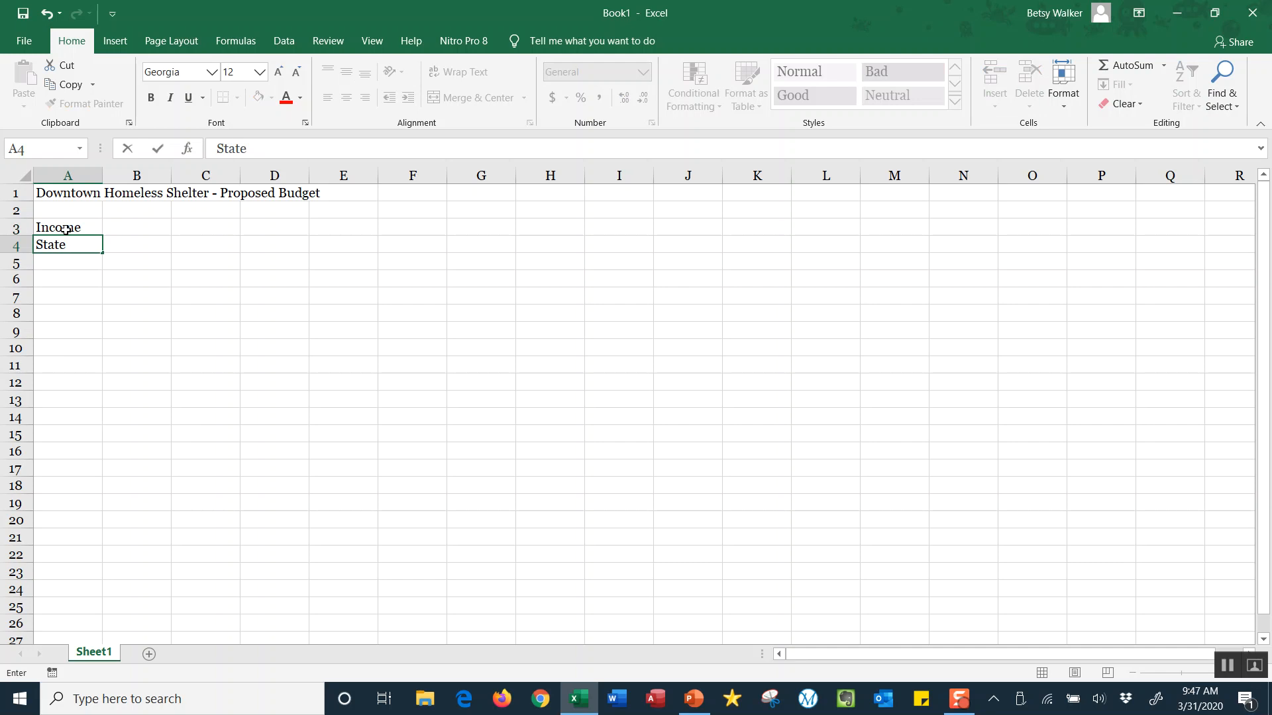
{"action": "type", "text": "Funding"}
{"action": "key", "text": "Return"}
- Add the income row labels "Private Donations" in cell A5 and "Fundraisers" in cell A6
{"action": "type", "text": "Privat"}
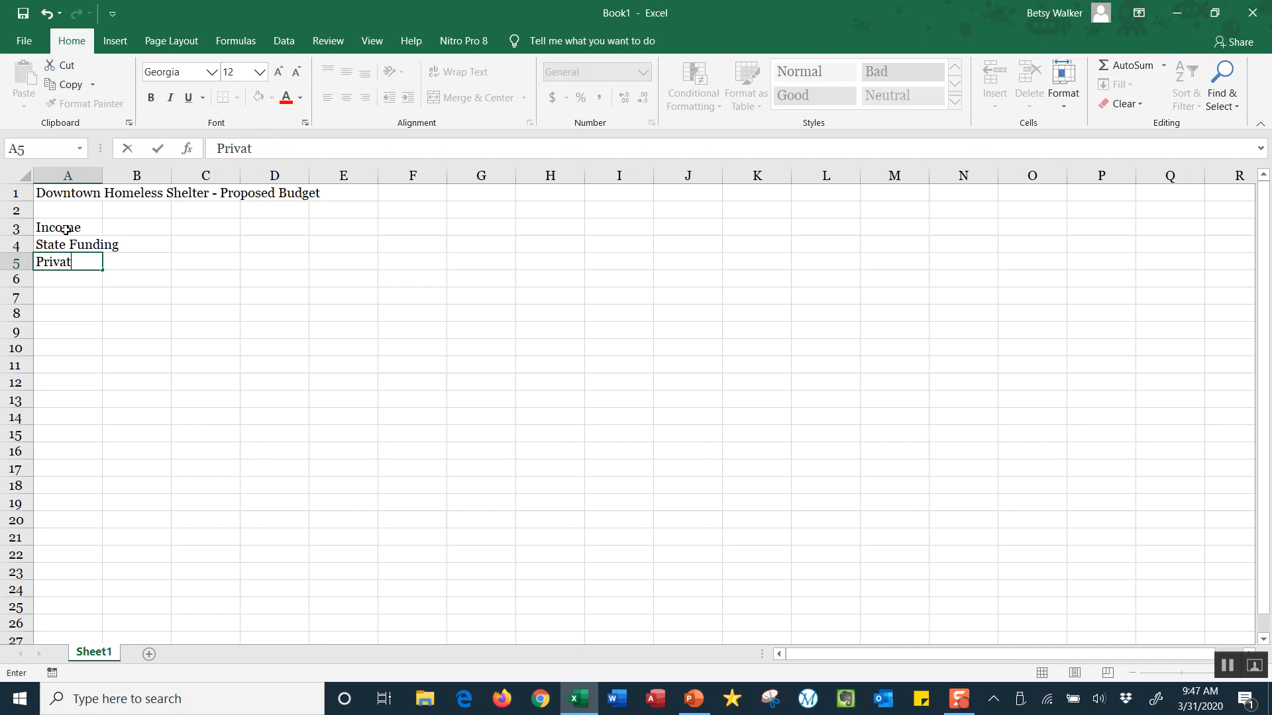
{"action": "type", "text": "e Donatoins"}
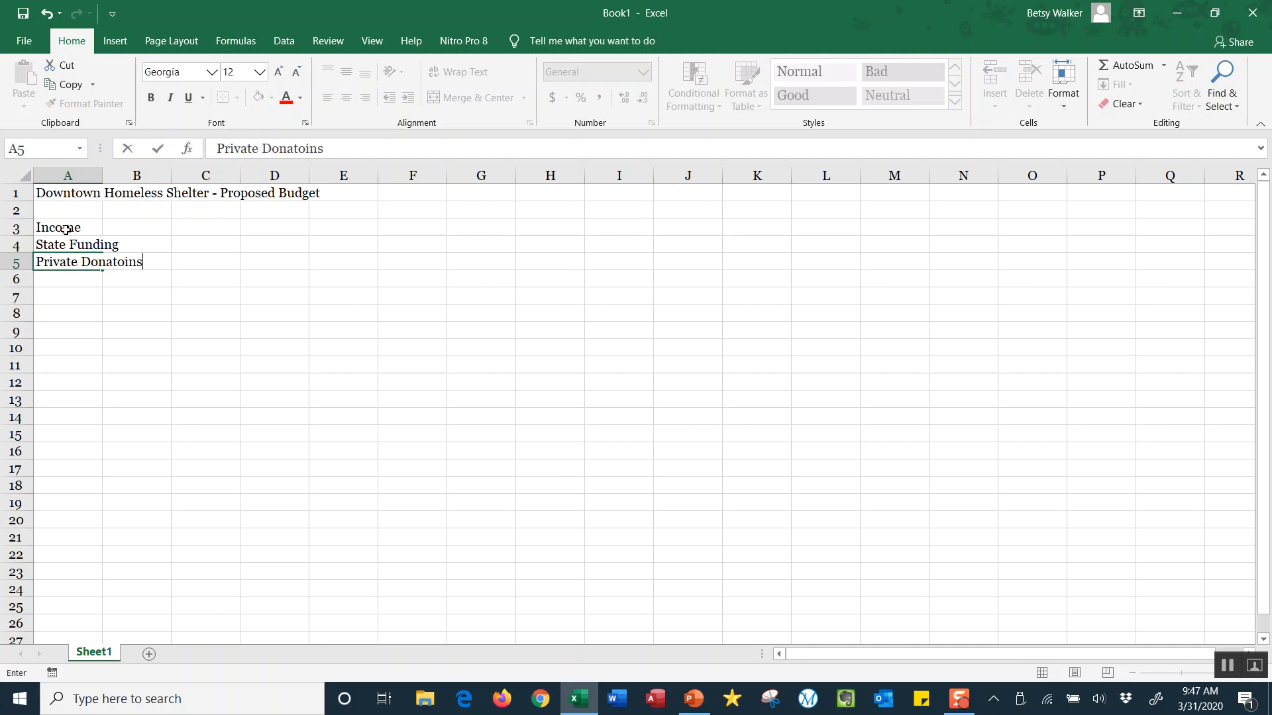
{"action": "key", "text": "BackSpace"}
{"action": "key", "text": "BackSpace"}
{"action": "key", "text": "BackSpace"}
{"action": "type", "text": "ions"}
{"action": "key", "text": "Return"}
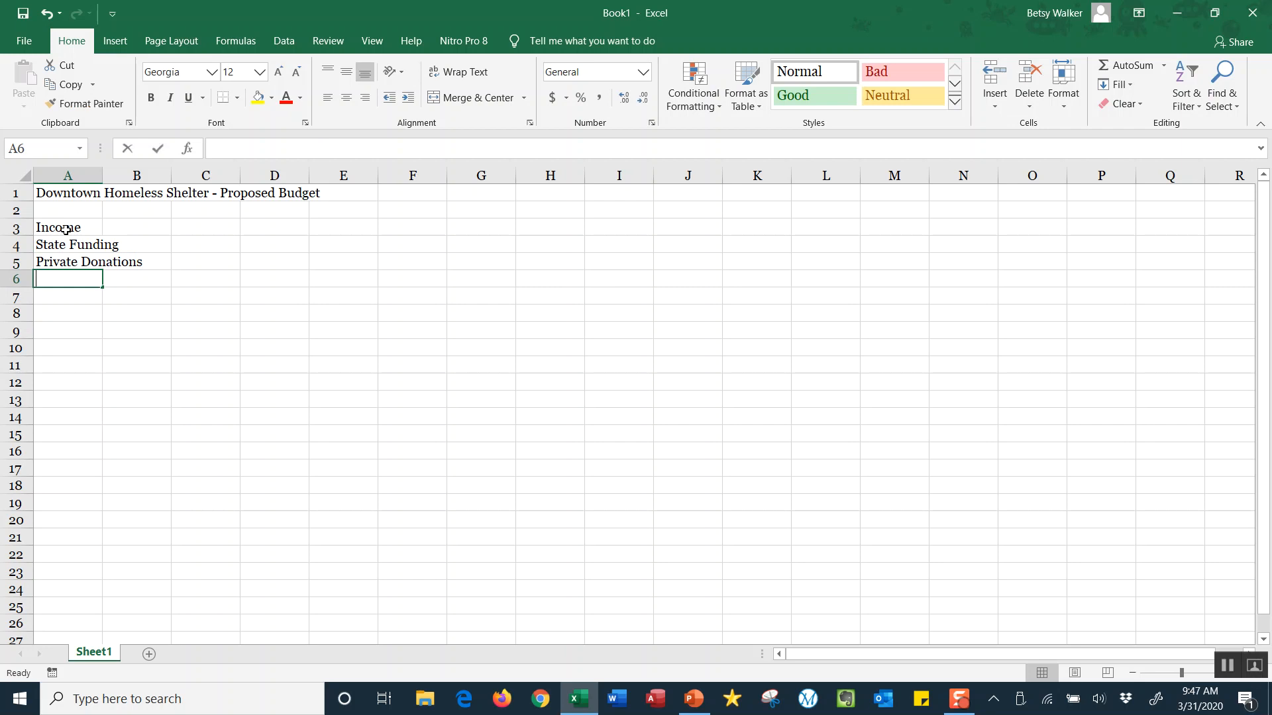
{"action": "type", "text": "Fundraisers"}
{"action": "key", "text": "Return"}
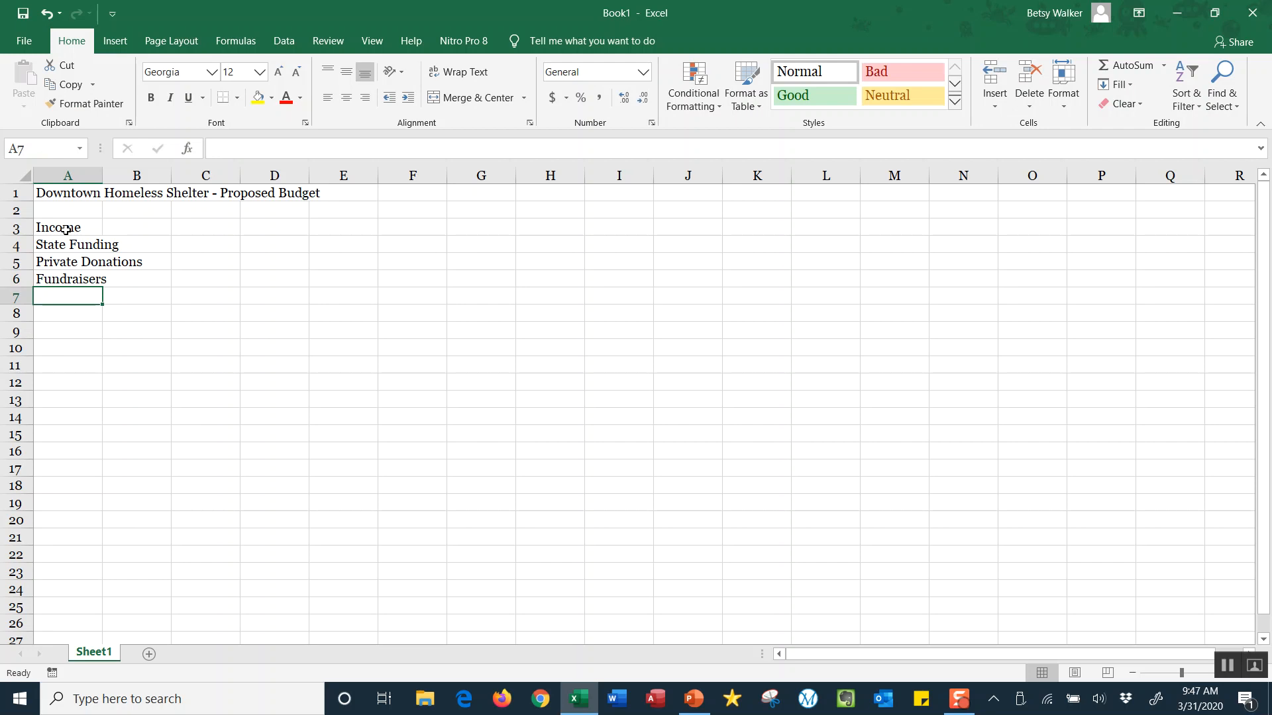
- Enter "Totals" in cell A7 and the heading "Expenses" in cell A9, leaving row 8 blank
{"action": "type", "text": "Totals"}
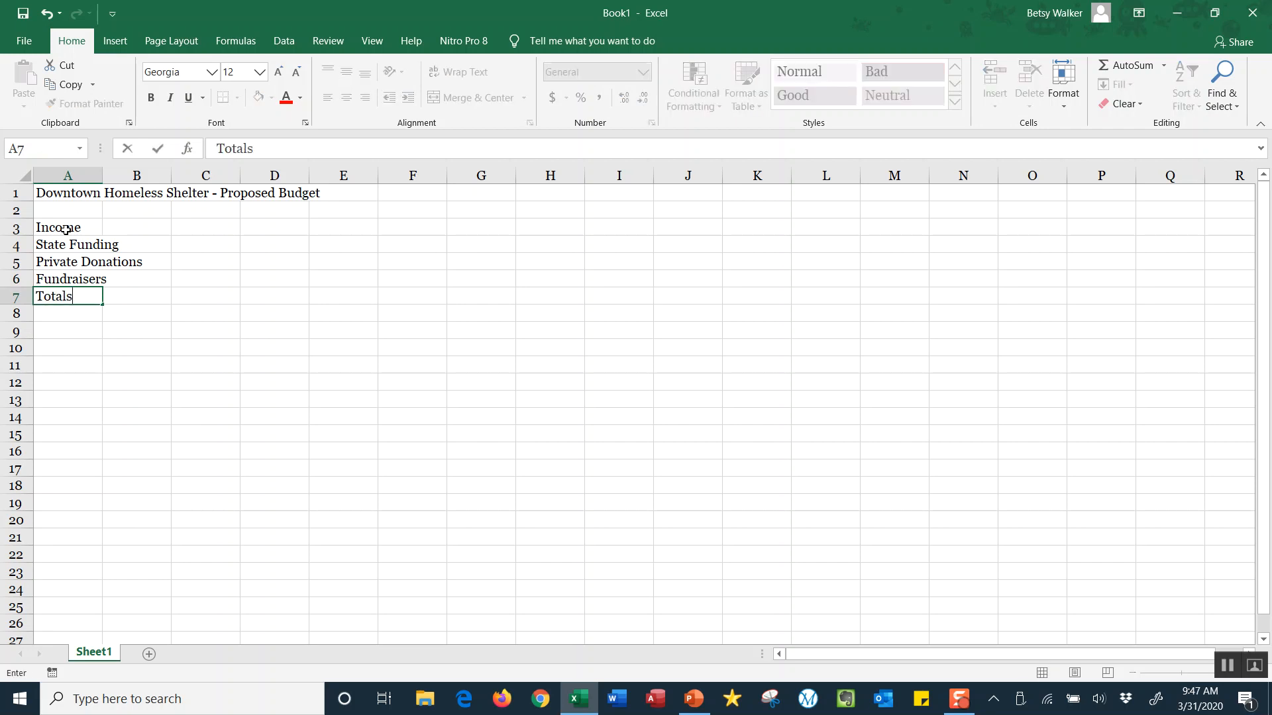
{"action": "key", "text": "Return"}
{"action": "key", "text": "Return"}
{"action": "type", "text": "Expe"}
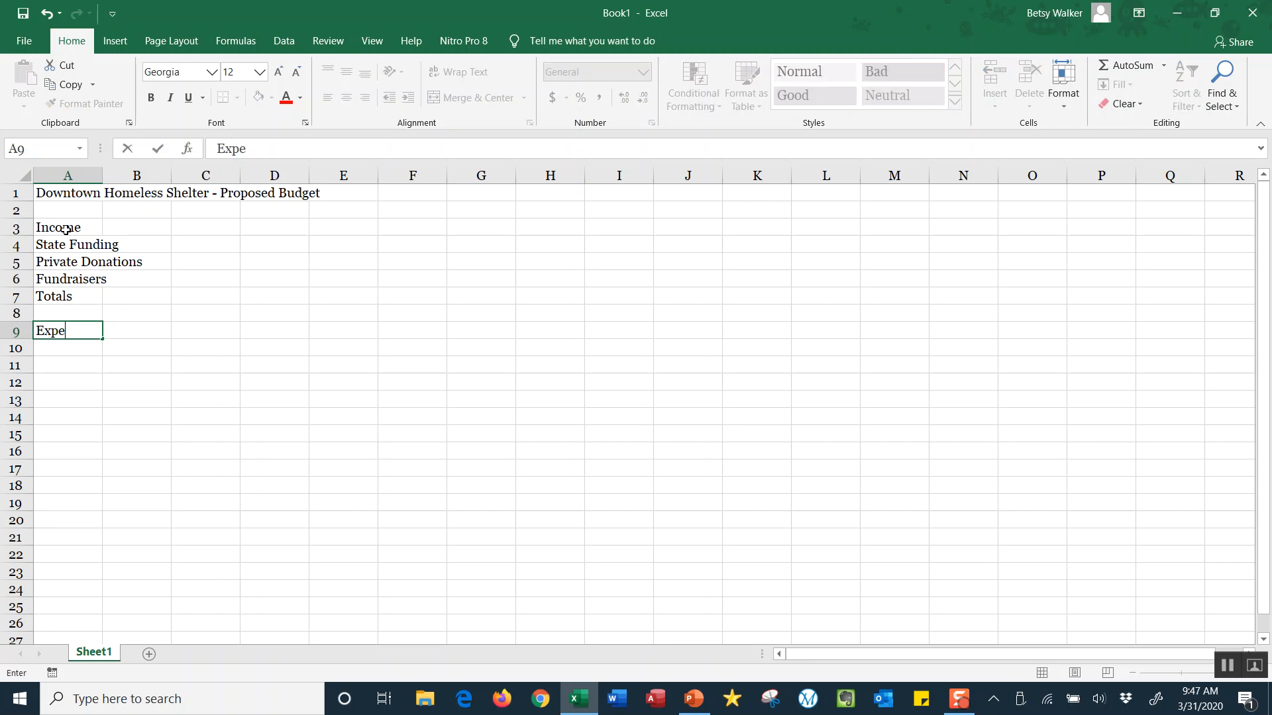
{"action": "type", "text": "nses"}
{"action": "key", "text": "Return"}
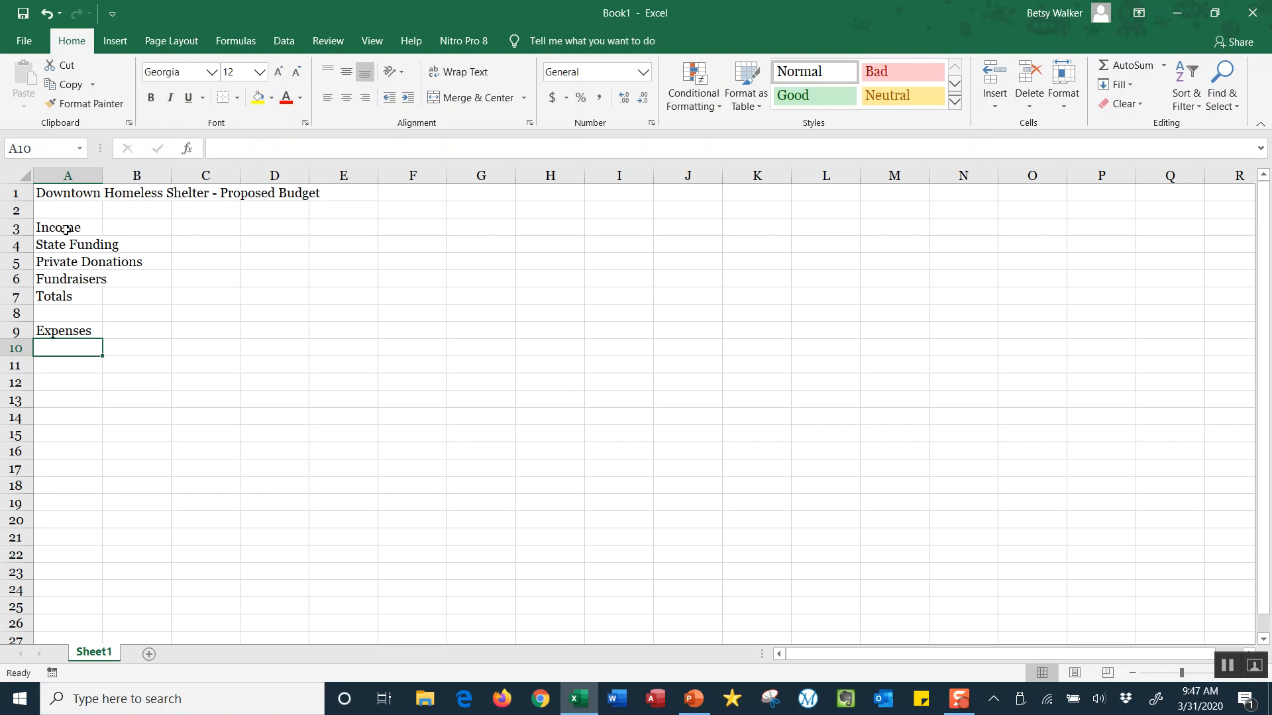
- Enter the expense row labels "Office Supplies" in cell A10 and "Food" in cell A11
{"action": "type", "text": "Office Supplies"}
{"action": "key", "text": "BackSpace"}
{"action": "key", "text": "BackSpace"}
{"action": "key", "text": "BackSpace"}
{"action": "type", "text": "ies"}
{"action": "key", "text": "Return"}
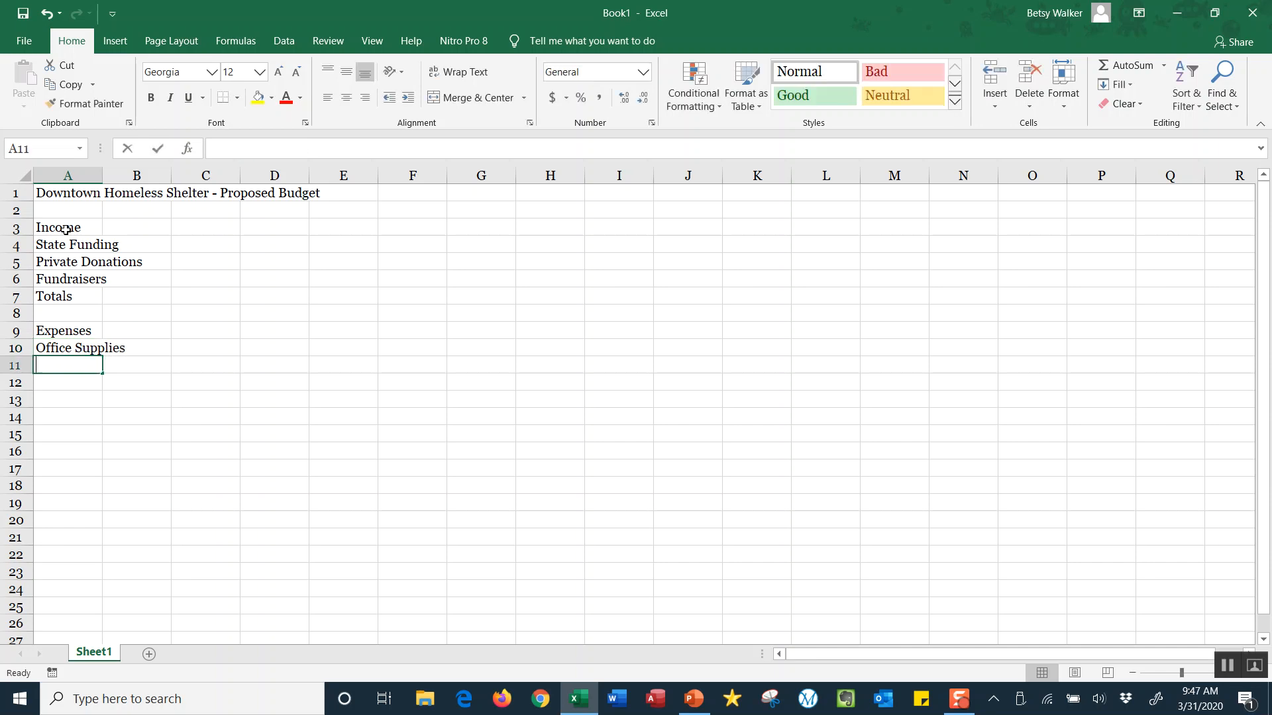
{"action": "type", "text": "Food"}
{"action": "key", "text": "Return"}
- Complete the expense row labels with "Cleaning Supplies" in A12, "Staff" in A13 and "Totals" in A14
{"action": "type", "text": "Cleaning Supplies"}
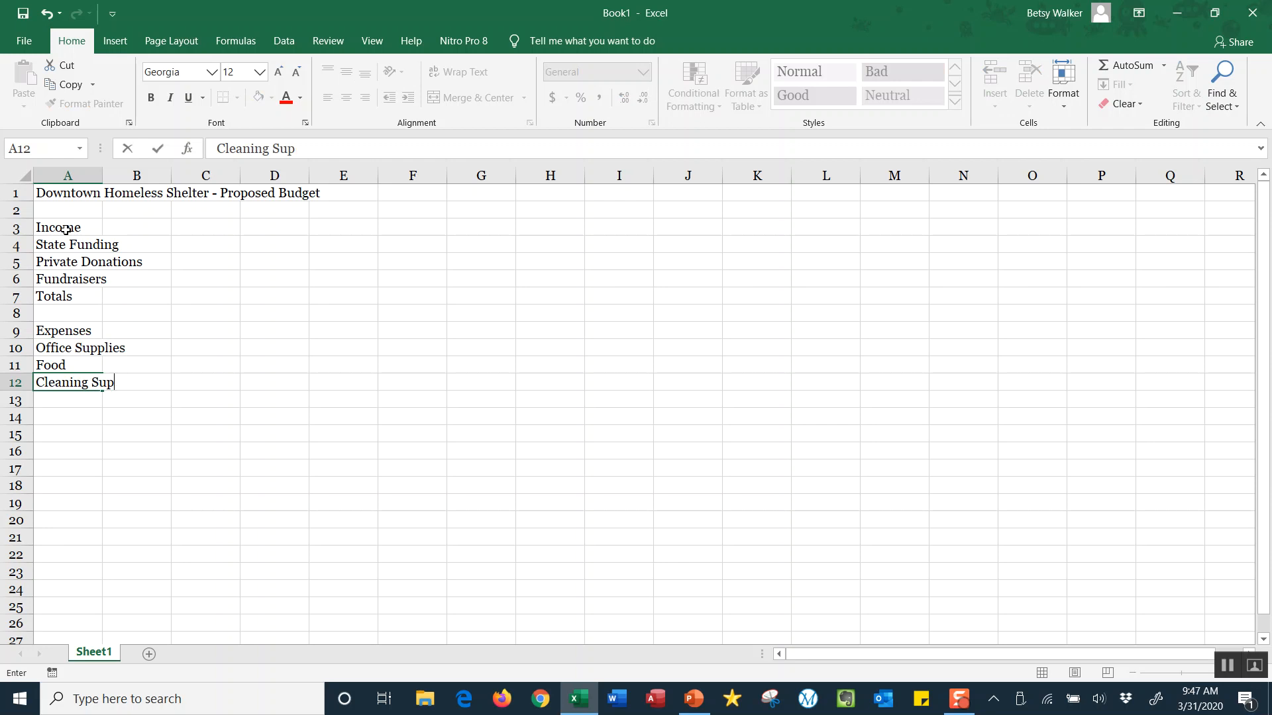
{"action": "key", "text": "Return"}
{"action": "type", "text": "Staff"}
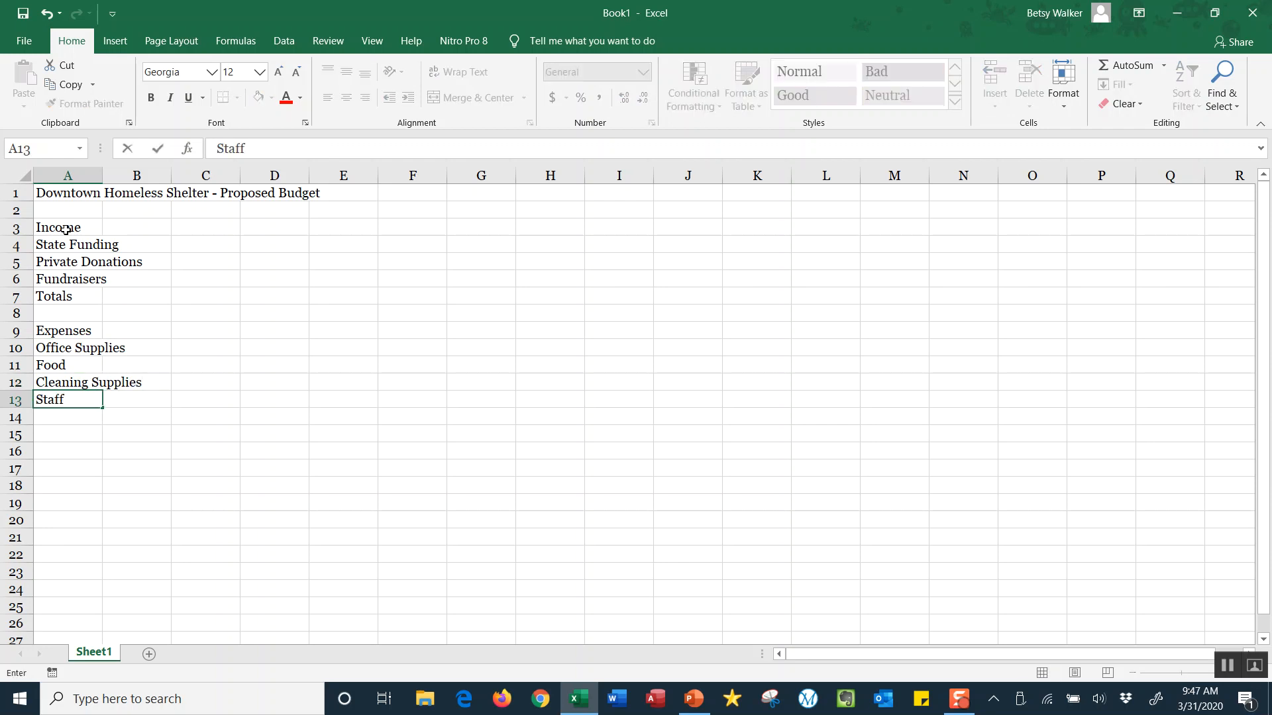
{"action": "key", "text": "Return"}
{"action": "type", "text": "Totals"}
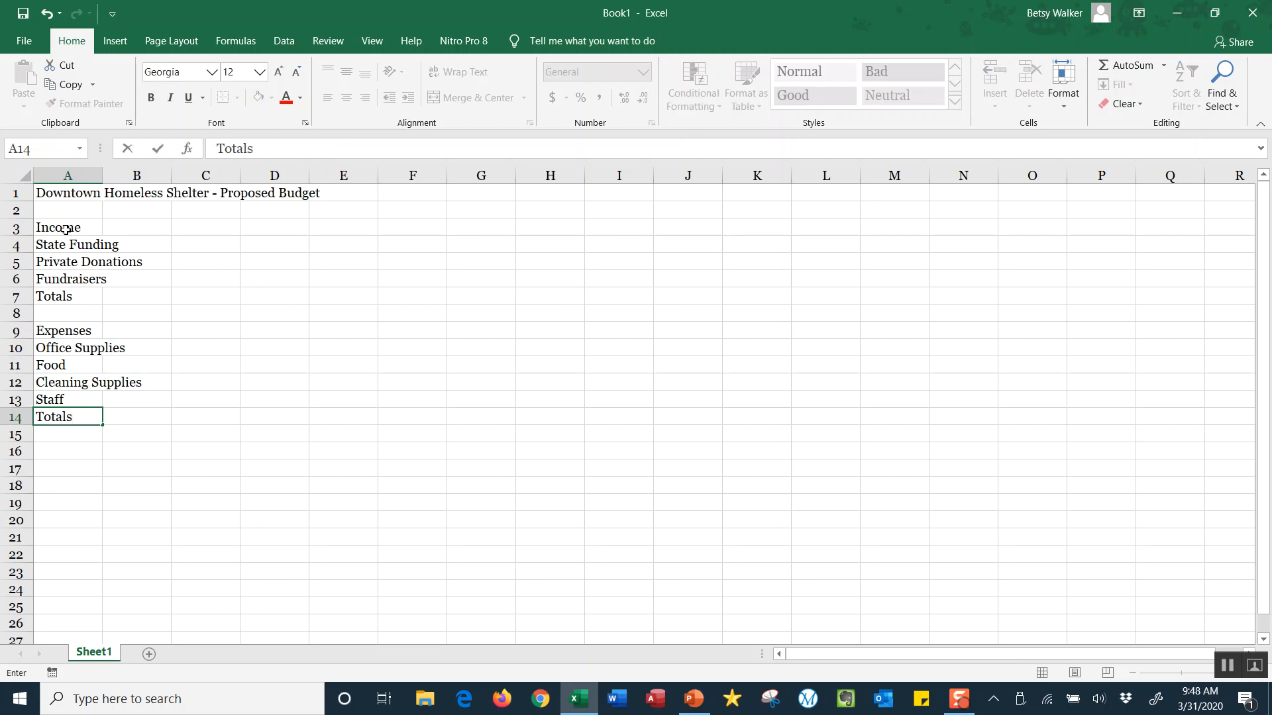
{"action": "key", "text": "Return"}
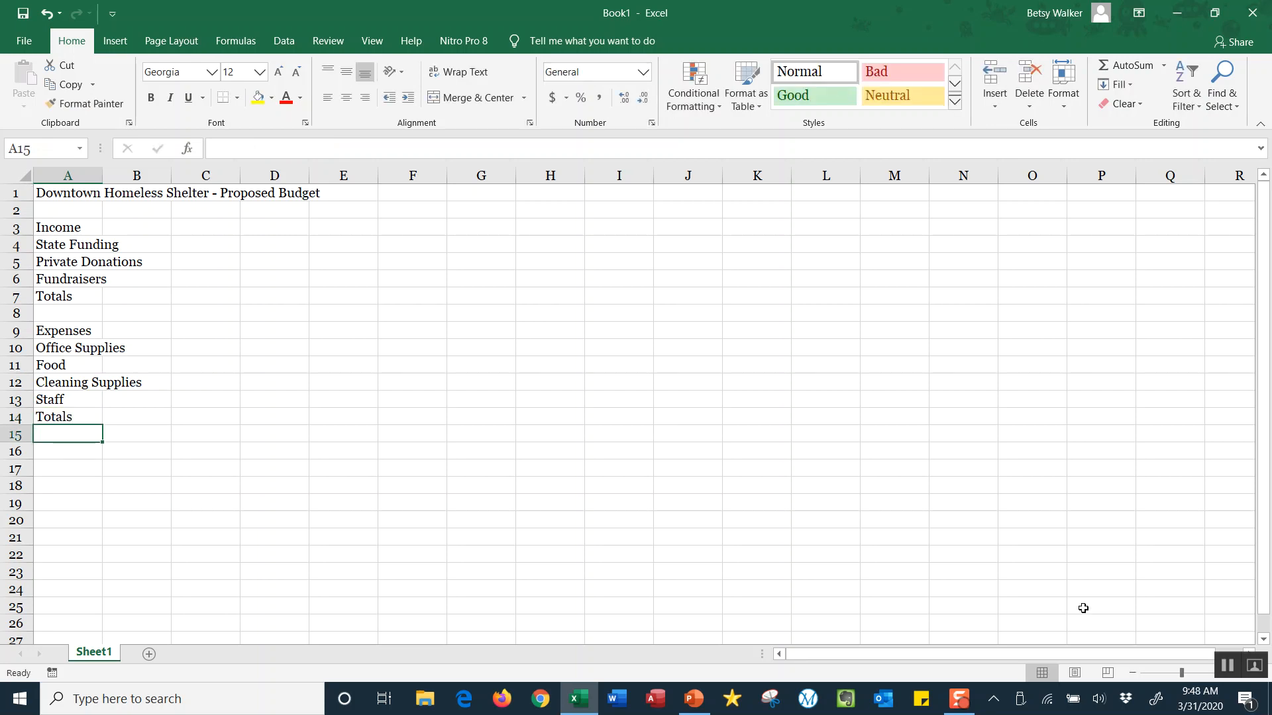
- AutoFit column A to the width of its longest entry
{"action": "left_click_drag", "start_coordinate": [1184, 675], "coordinate": [1189, 674]}
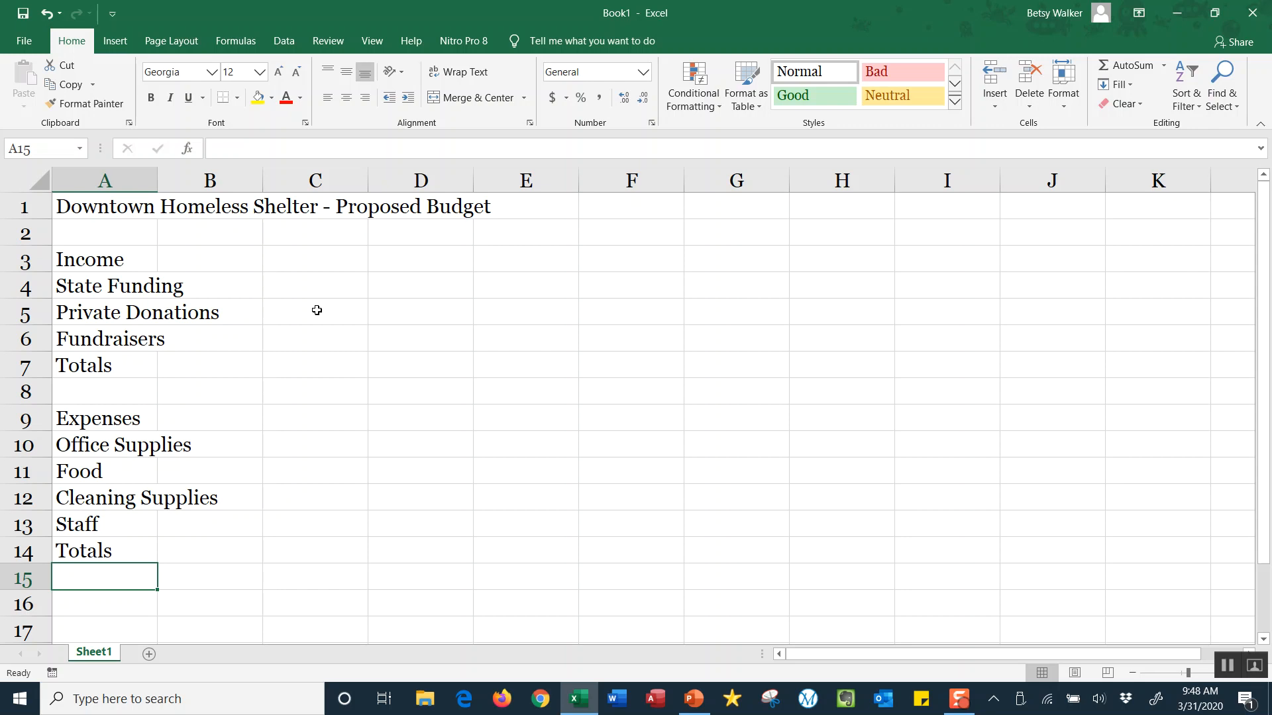
{"action": "left_click_drag", "start_coordinate": [204, 258], "coordinate": [228, 553]}
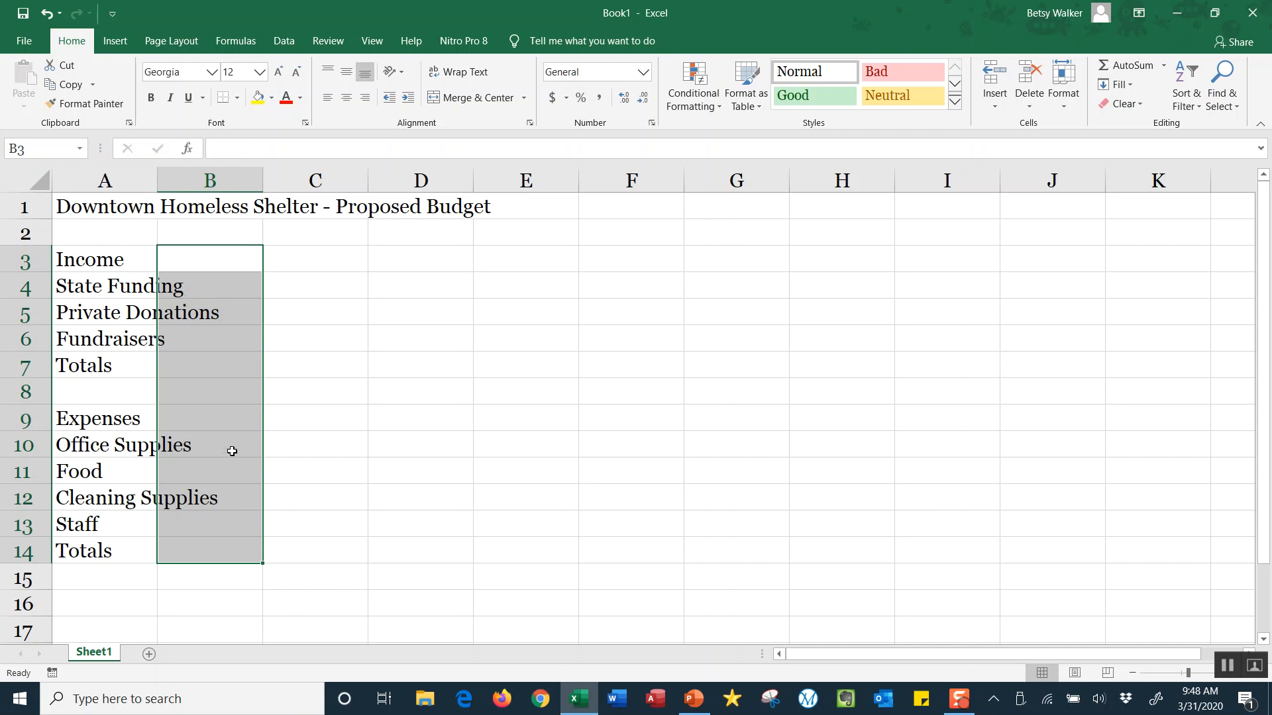
{"action": "left_click", "coordinate": [349, 394]}
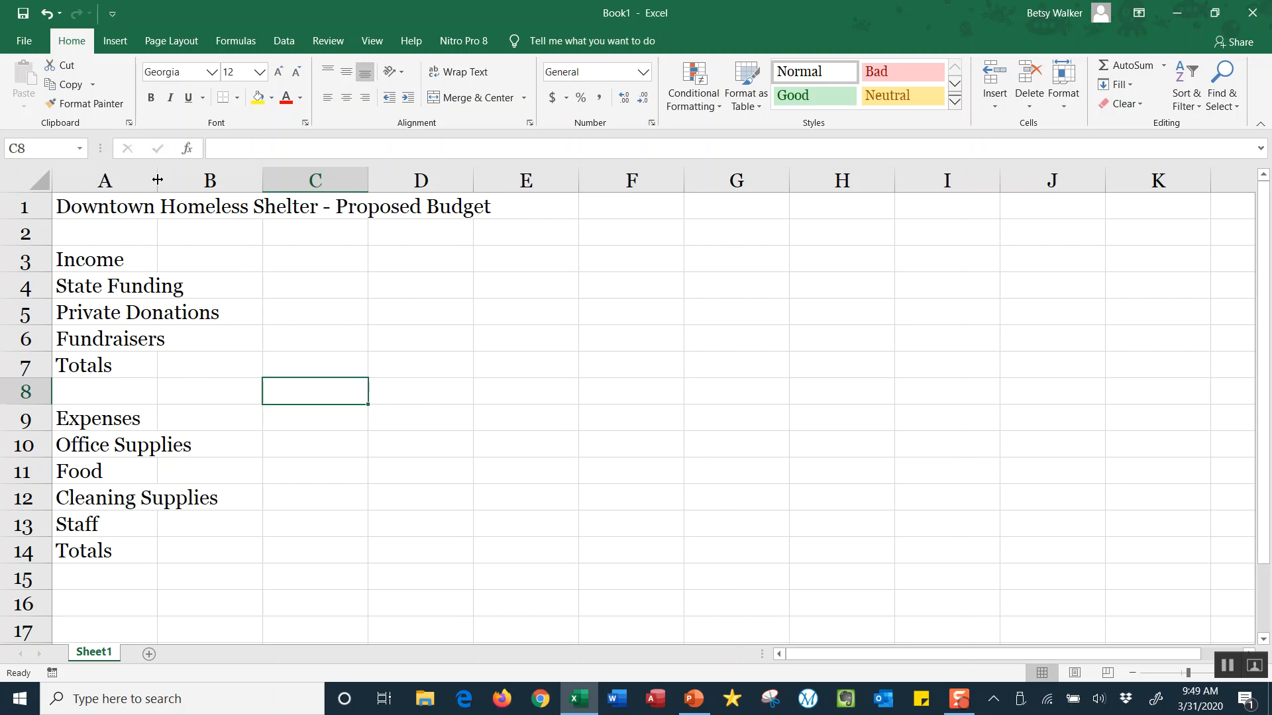
{"action": "double_click", "coordinate": [157, 180]}
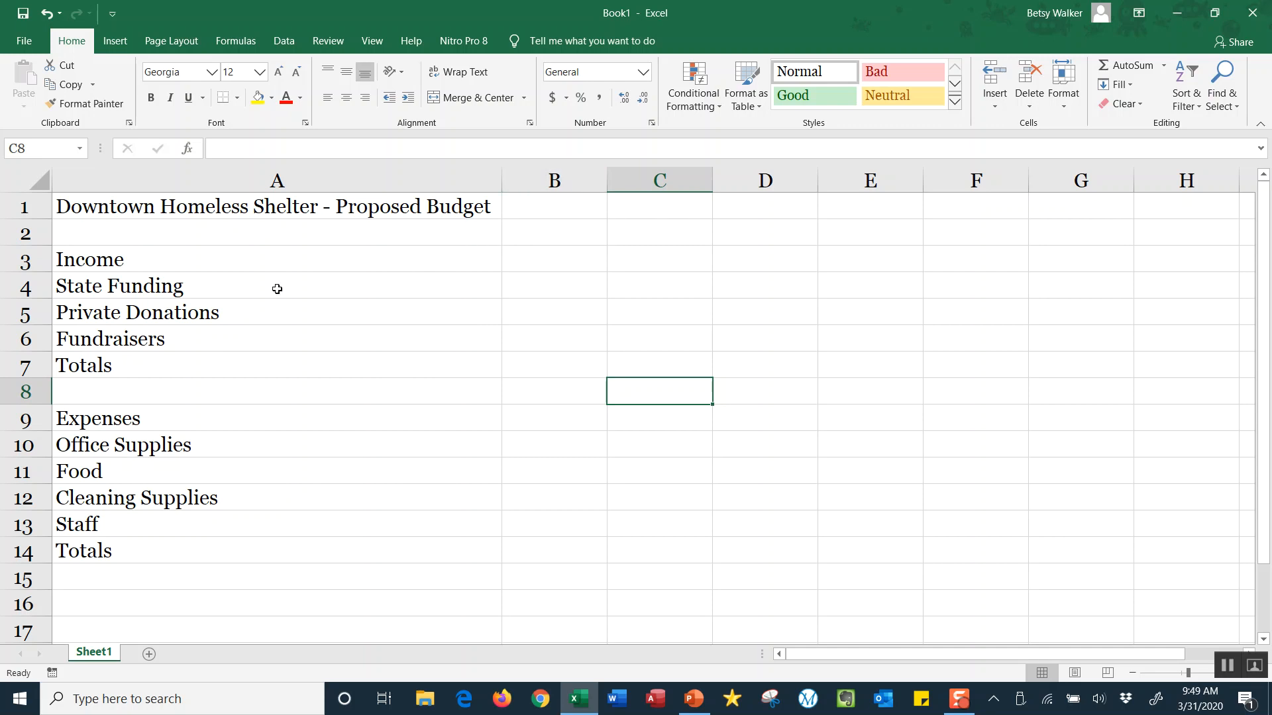
- Narrow column A to just fit the row labels, letting the A1 title run over into the neighbouring columns
{"action": "left_click_drag", "start_coordinate": [570, 281], "coordinate": [575, 471]}
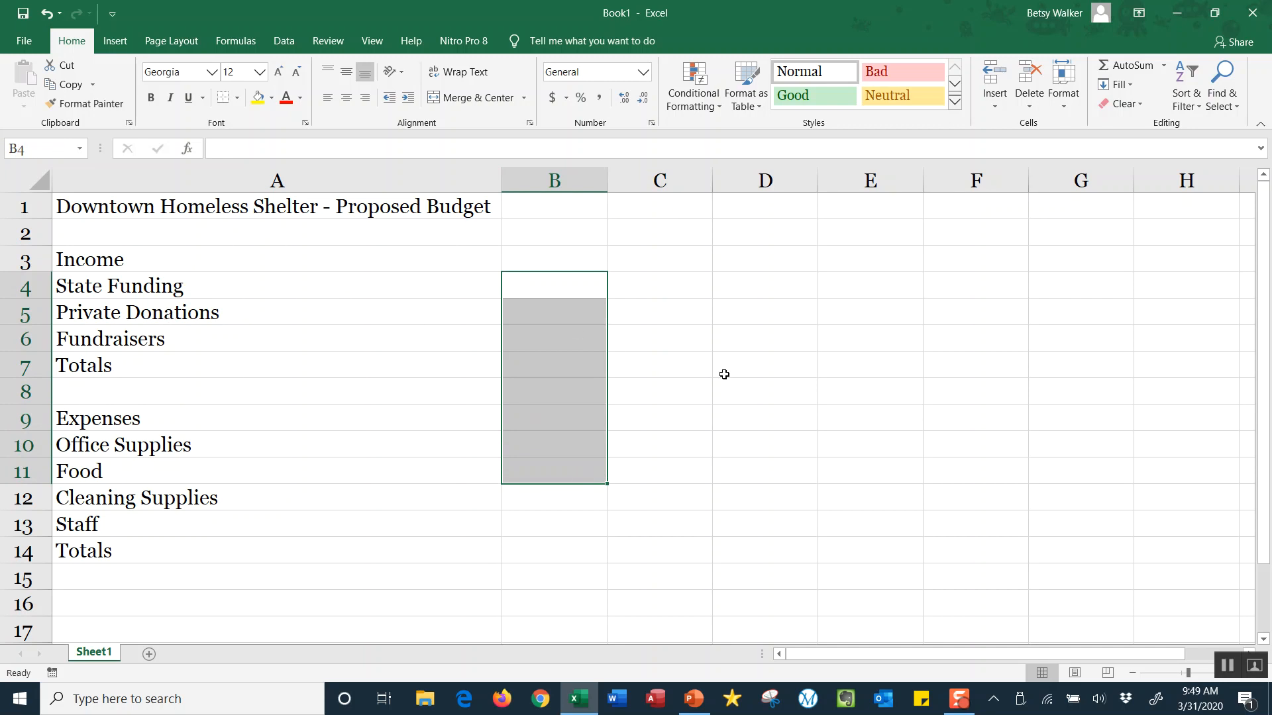
{"action": "left_click", "coordinate": [727, 369]}
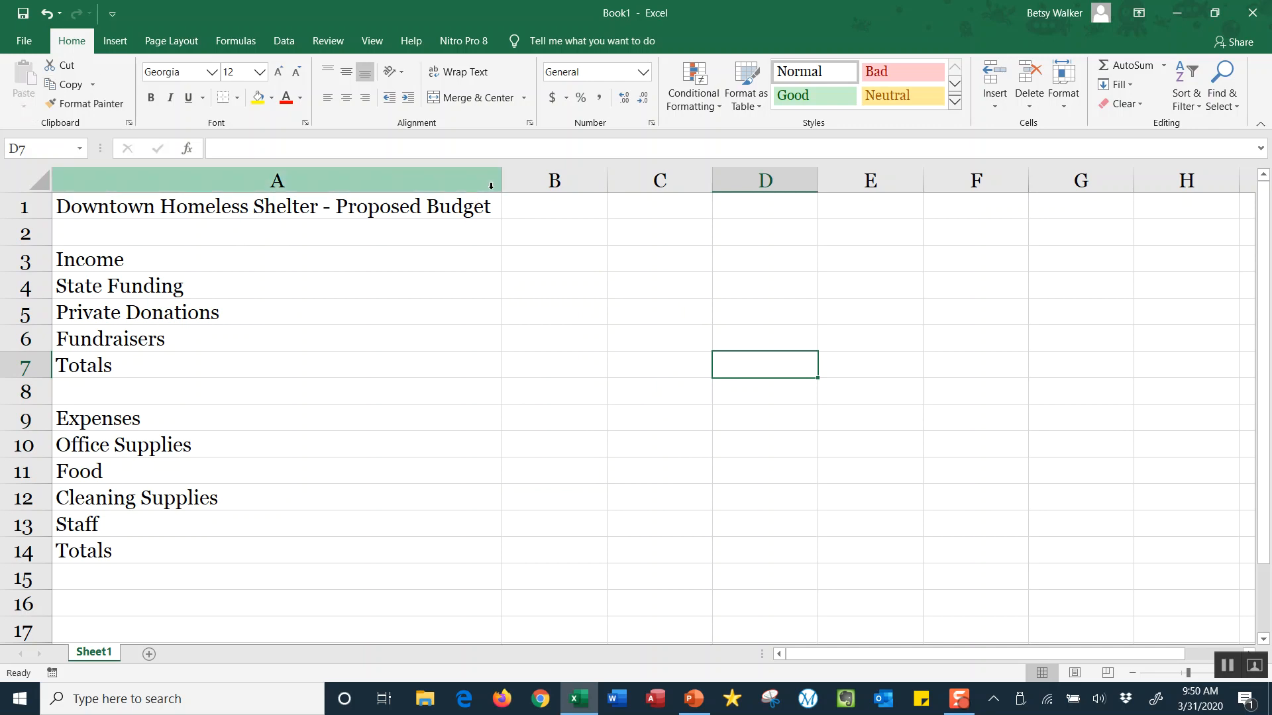
{"action": "left_click_drag", "start_coordinate": [502, 183], "coordinate": [231, 182]}
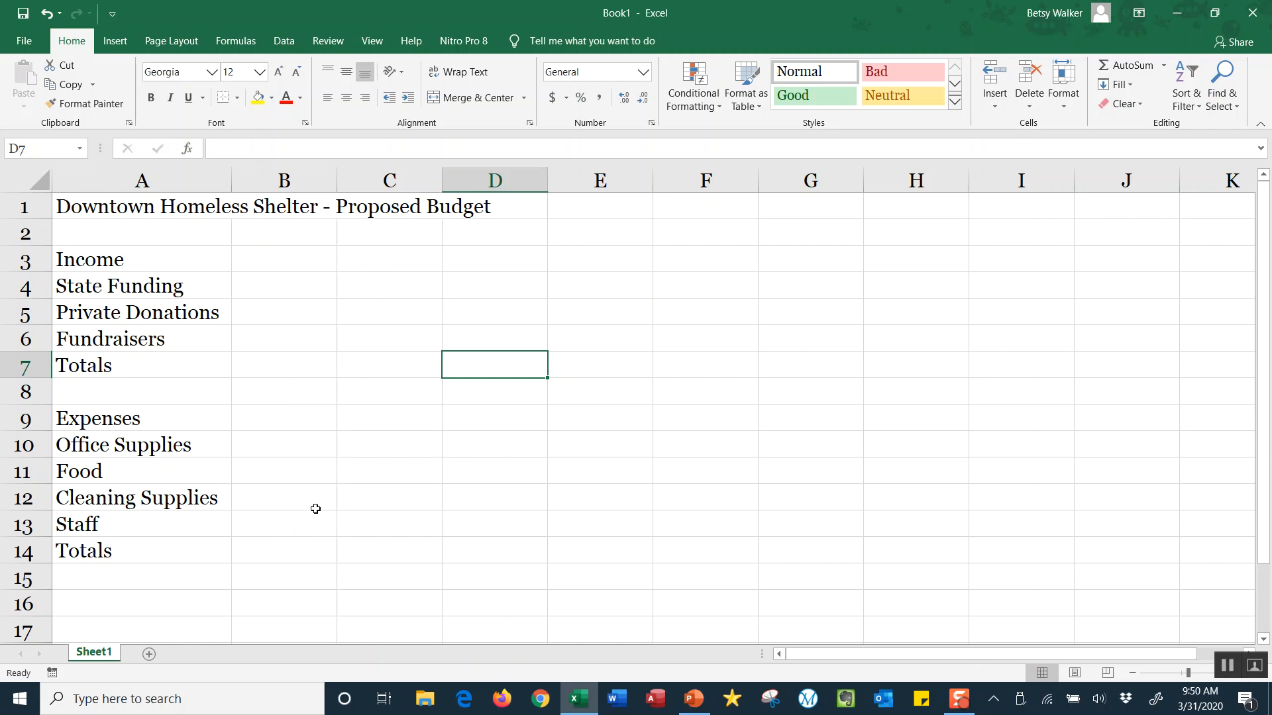
- Save the workbook as "Shelter Budget" in the OneDrive Documents folder, replacing the existing file of that name
{"action": "left_click", "coordinate": [24, 14]}
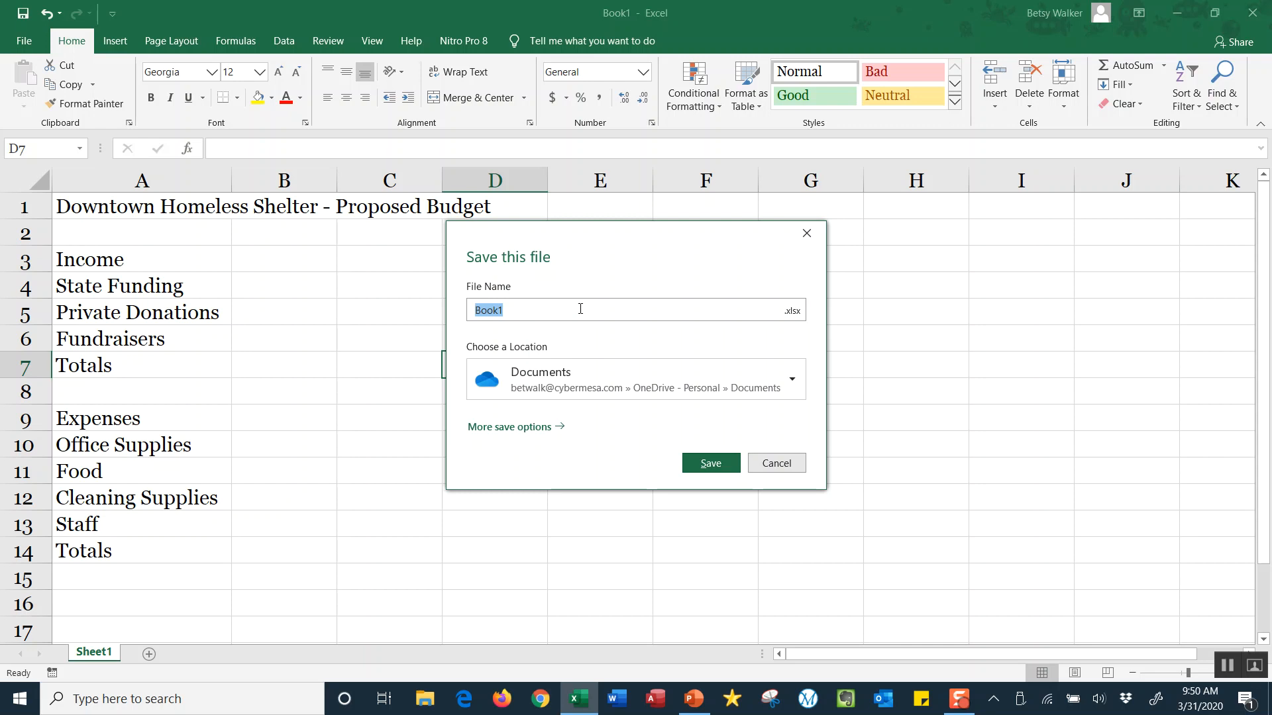
{"action": "type", "text": "Shelter Budget"}
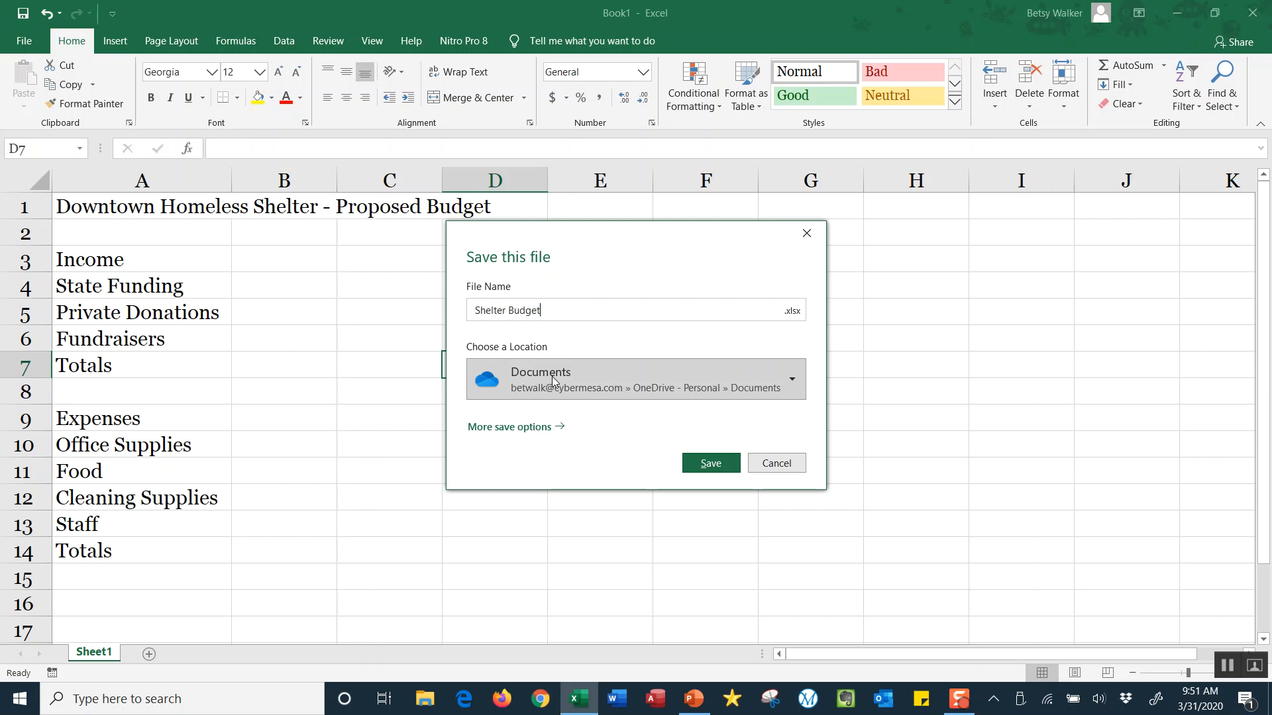
{"action": "left_click", "coordinate": [712, 463]}
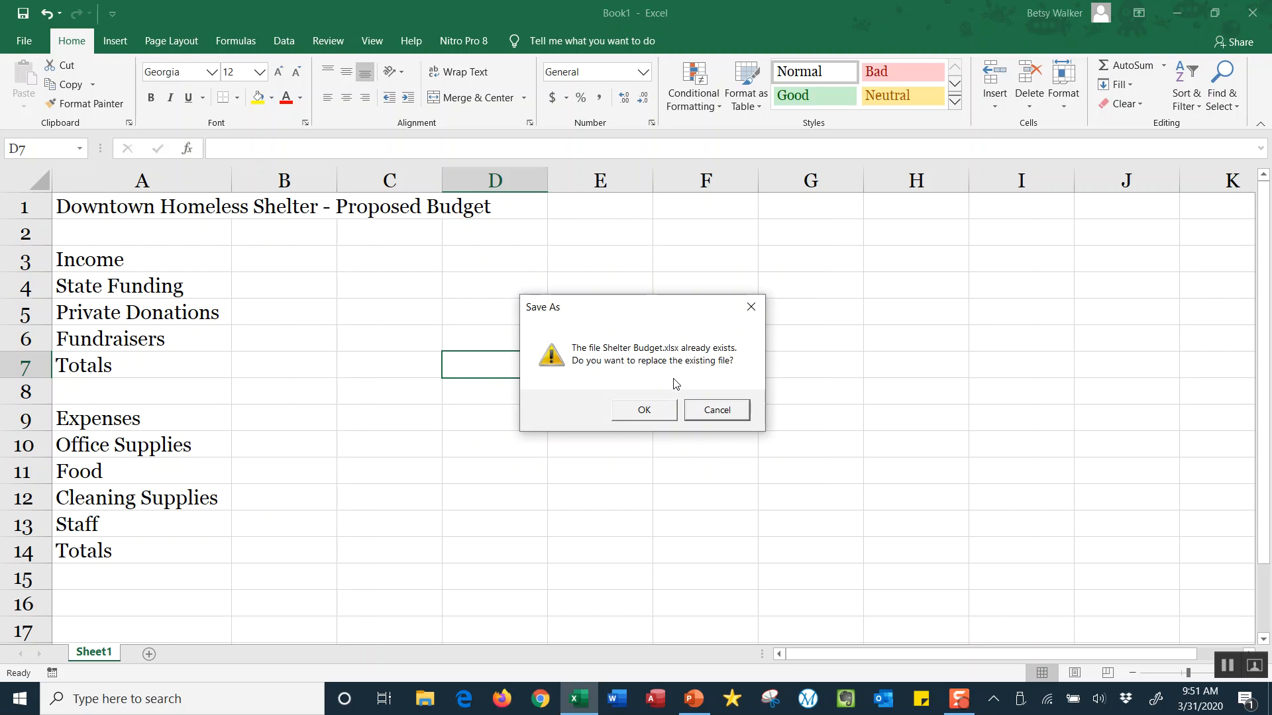
{"action": "left_click", "coordinate": [658, 415]}
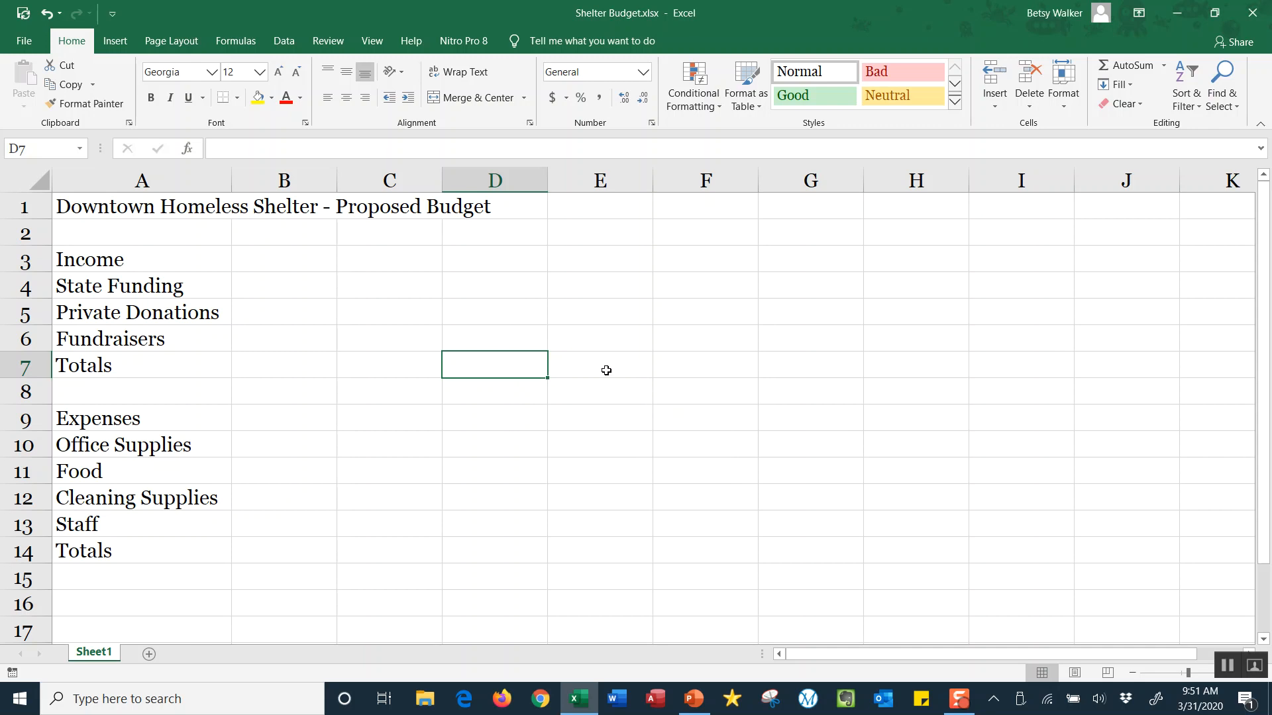
- Enter "Jan" in cell B3 and fill the month series across row 3 to "Sep" in J3
{"action": "left_click", "coordinate": [293, 260]}
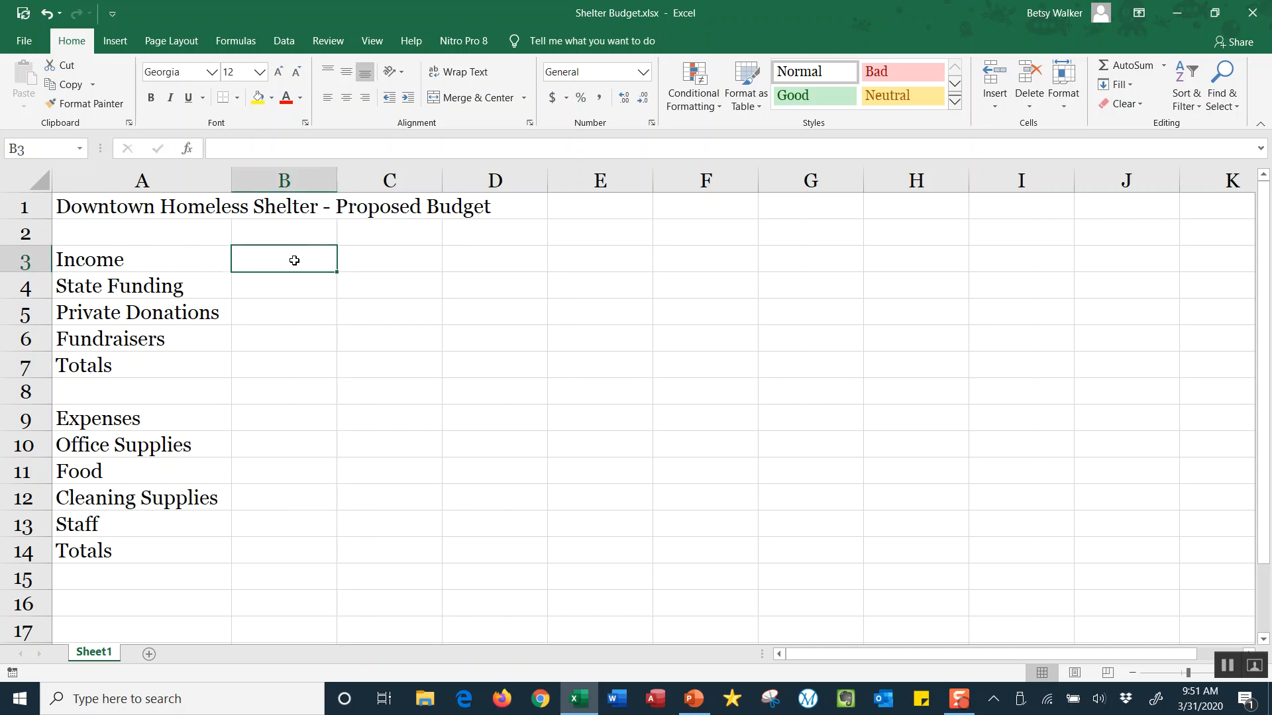
{"action": "type", "text": "Jan"}
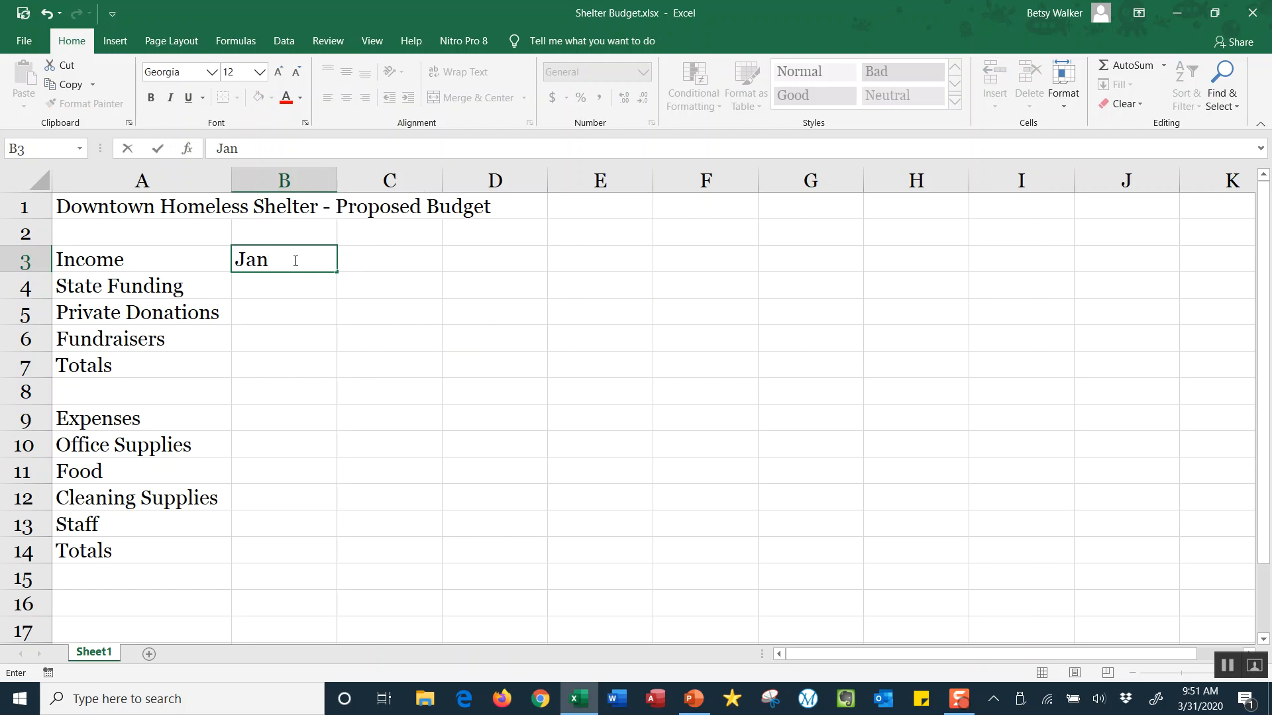
{"action": "left_click", "coordinate": [159, 152]}
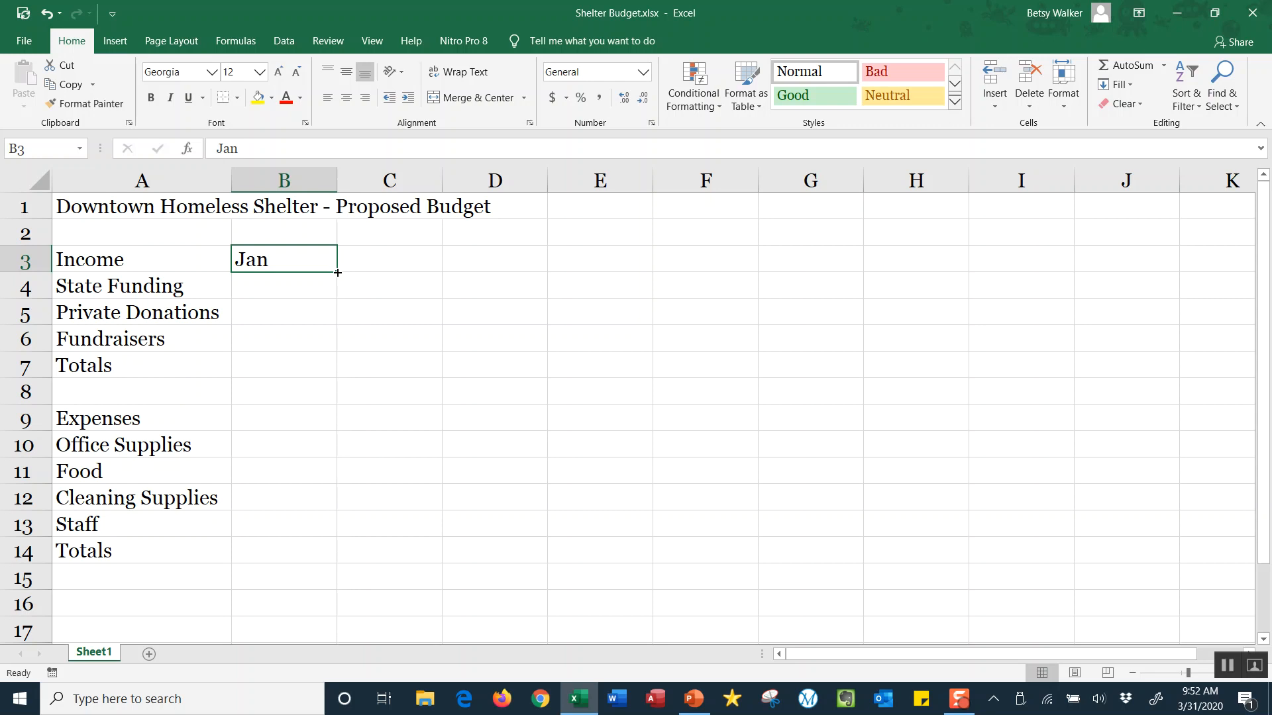
{"action": "left_click_drag", "start_coordinate": [338, 273], "coordinate": [1144, 269]}
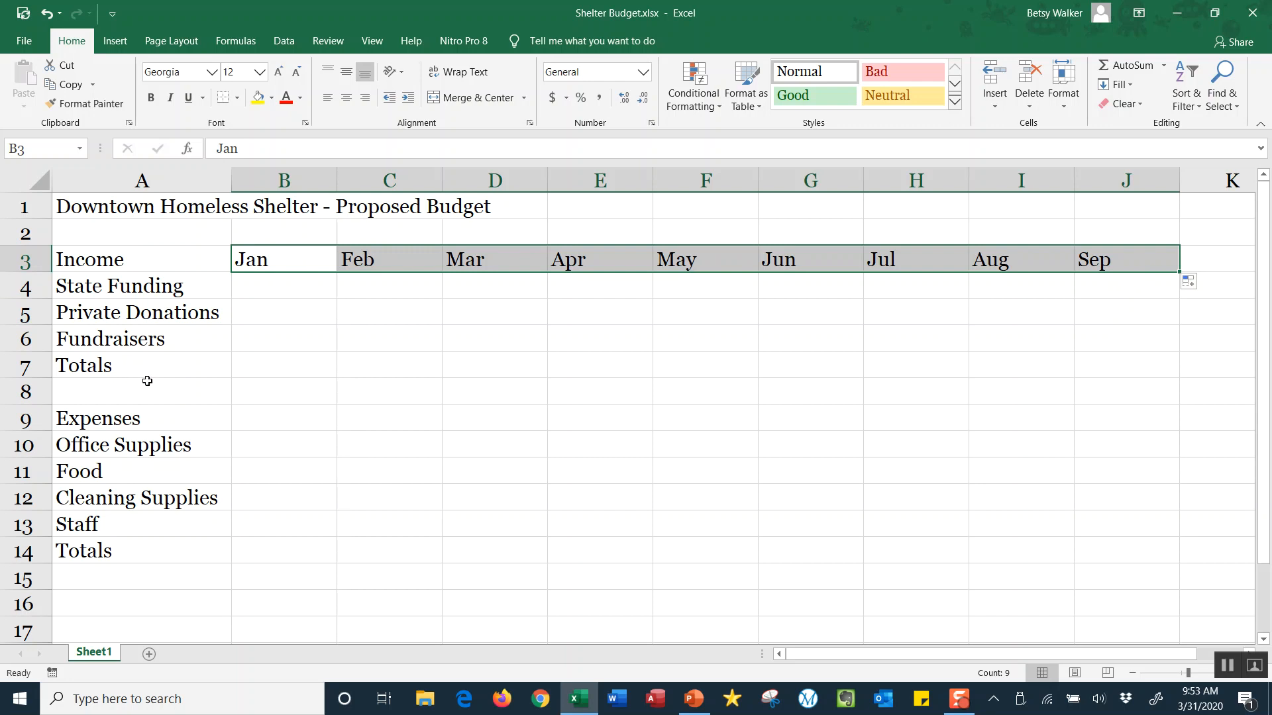
- Try filling a weekday series from "Monday" in cell C4 down to C16, and clear the filled cells
{"action": "left_click_drag", "start_coordinate": [379, 288], "coordinate": [391, 472]}
{"action": "left_click", "coordinate": [534, 392]}
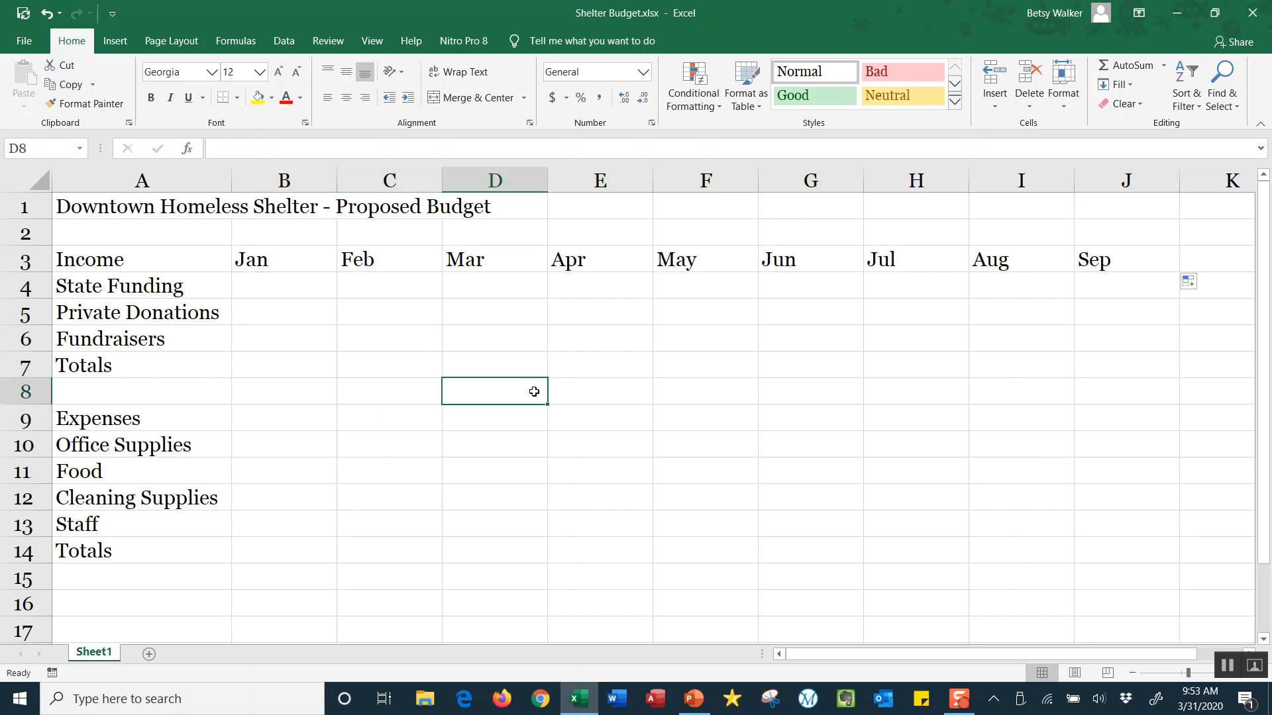
{"action": "left_click", "coordinate": [389, 287]}
{"action": "type", "text": "MOnday"}
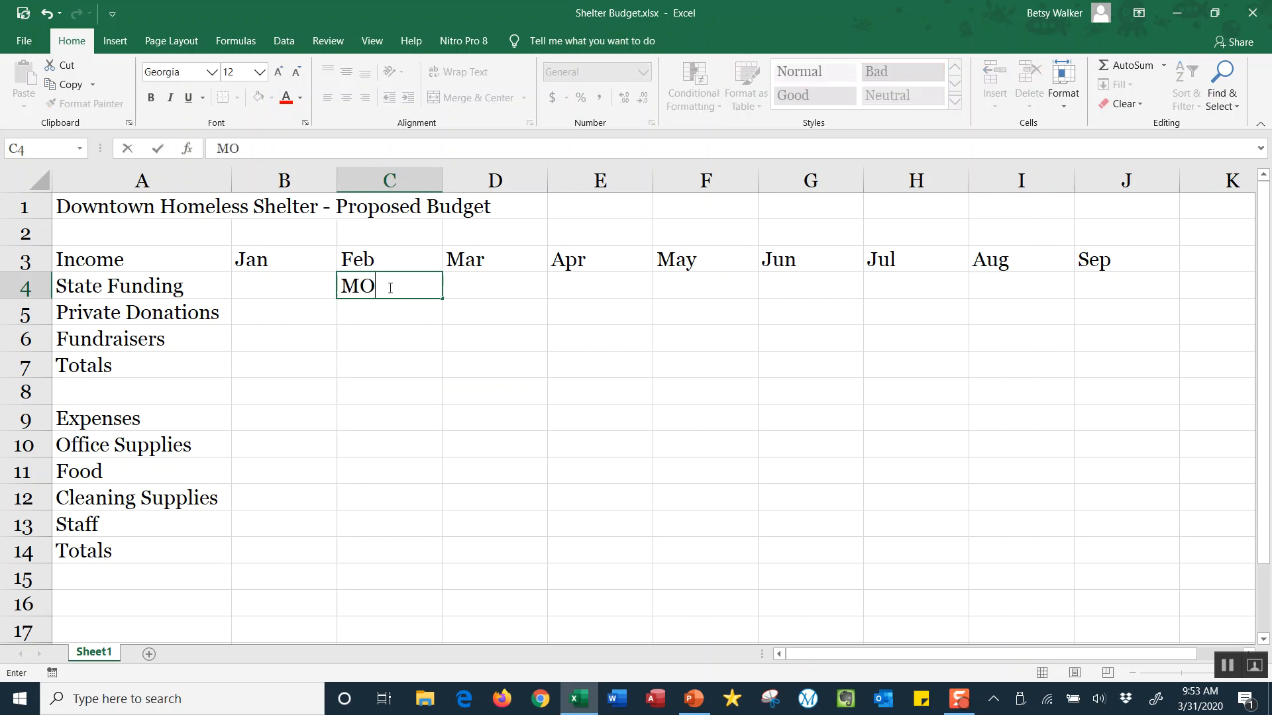
{"action": "key", "text": "BackSpace"}
{"action": "key", "text": "BackSpace"}
{"action": "key", "text": "BackSpace"}
{"action": "key", "text": "BackSpace"}
{"action": "key", "text": "BackSpace"}
{"action": "type", "text": "onad"}
{"action": "key", "text": "BackSpace"}
{"action": "key", "text": "BackSpace"}
{"action": "type", "text": "day"}
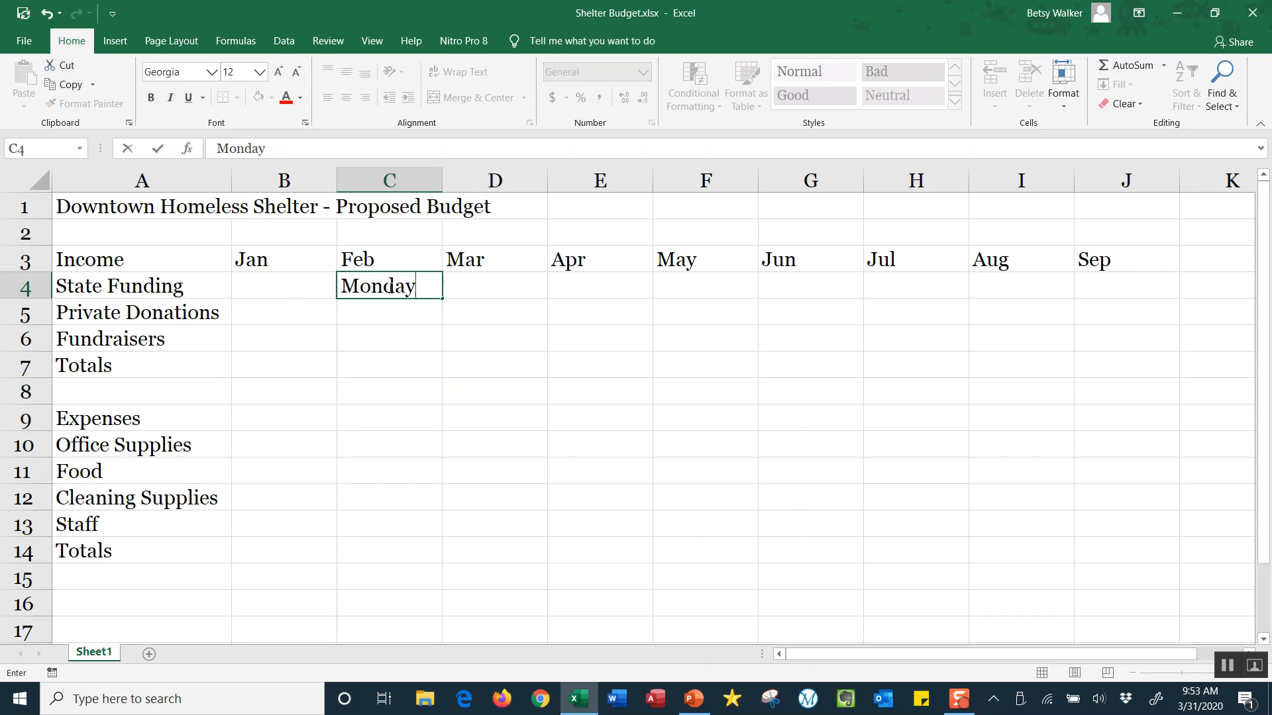
{"action": "left_click", "coordinate": [158, 150]}
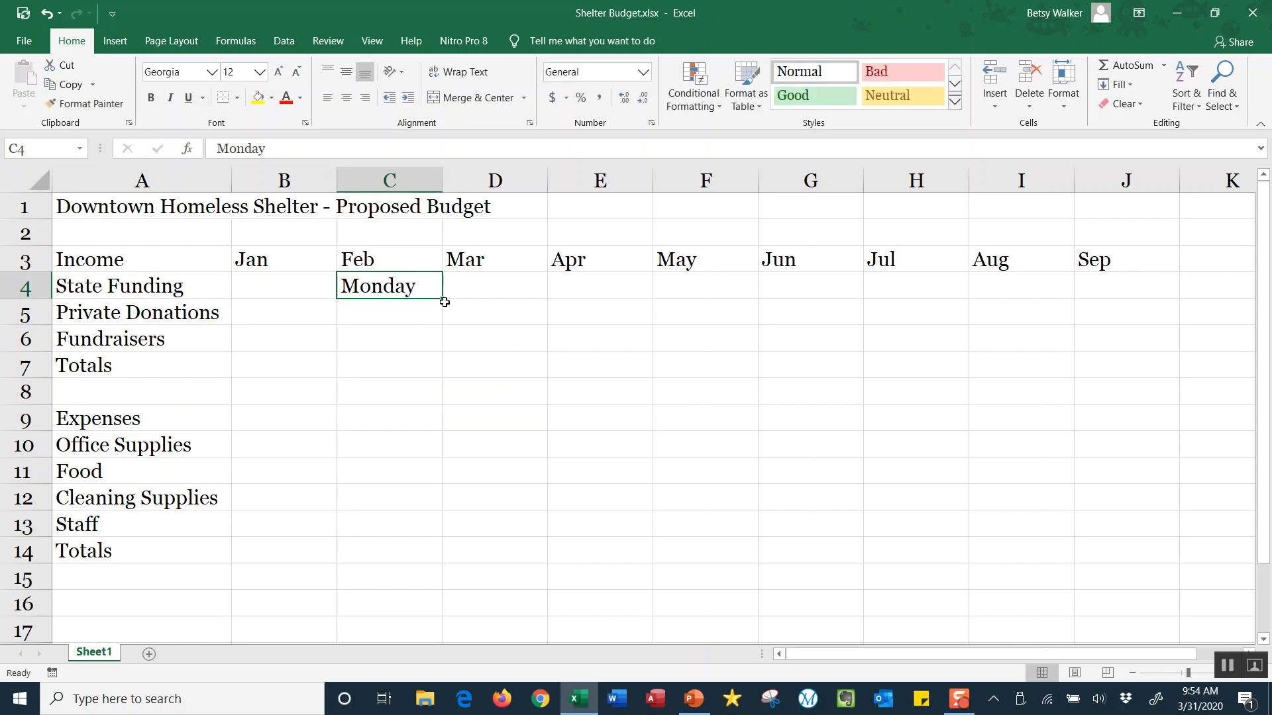
{"action": "left_click_drag", "start_coordinate": [444, 300], "coordinate": [445, 605]}
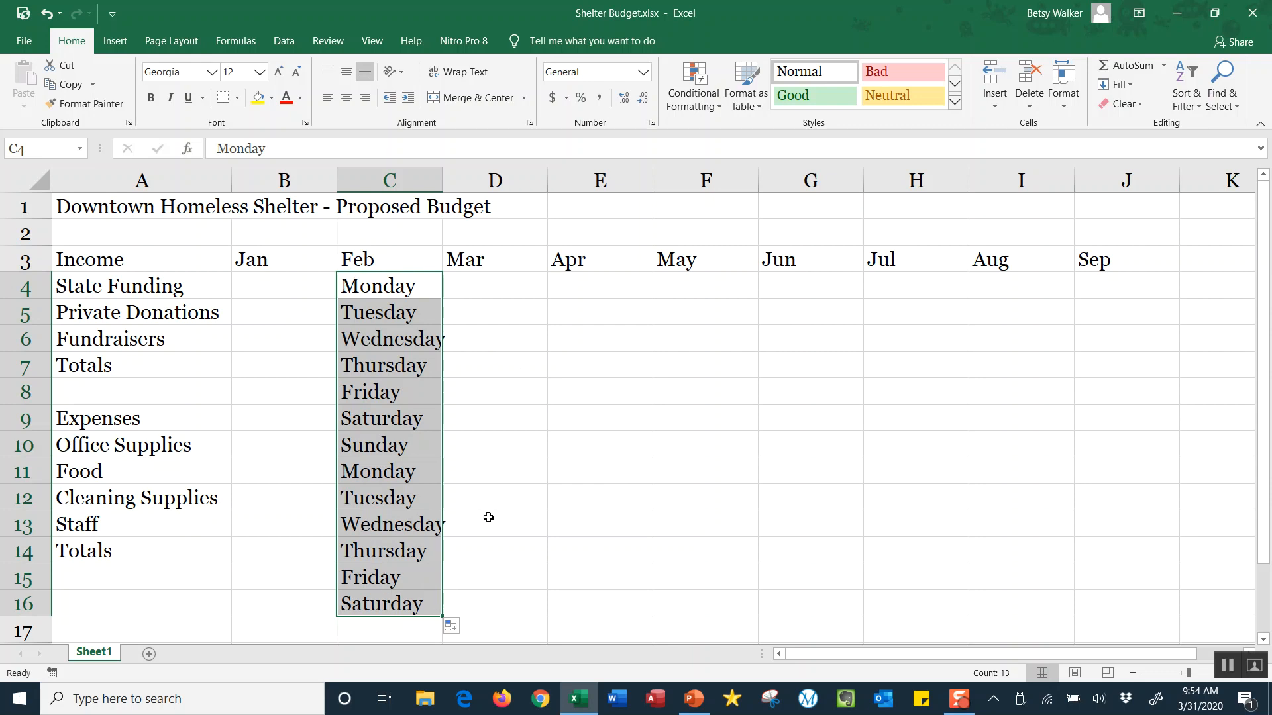
{"action": "key", "text": "Delete"}
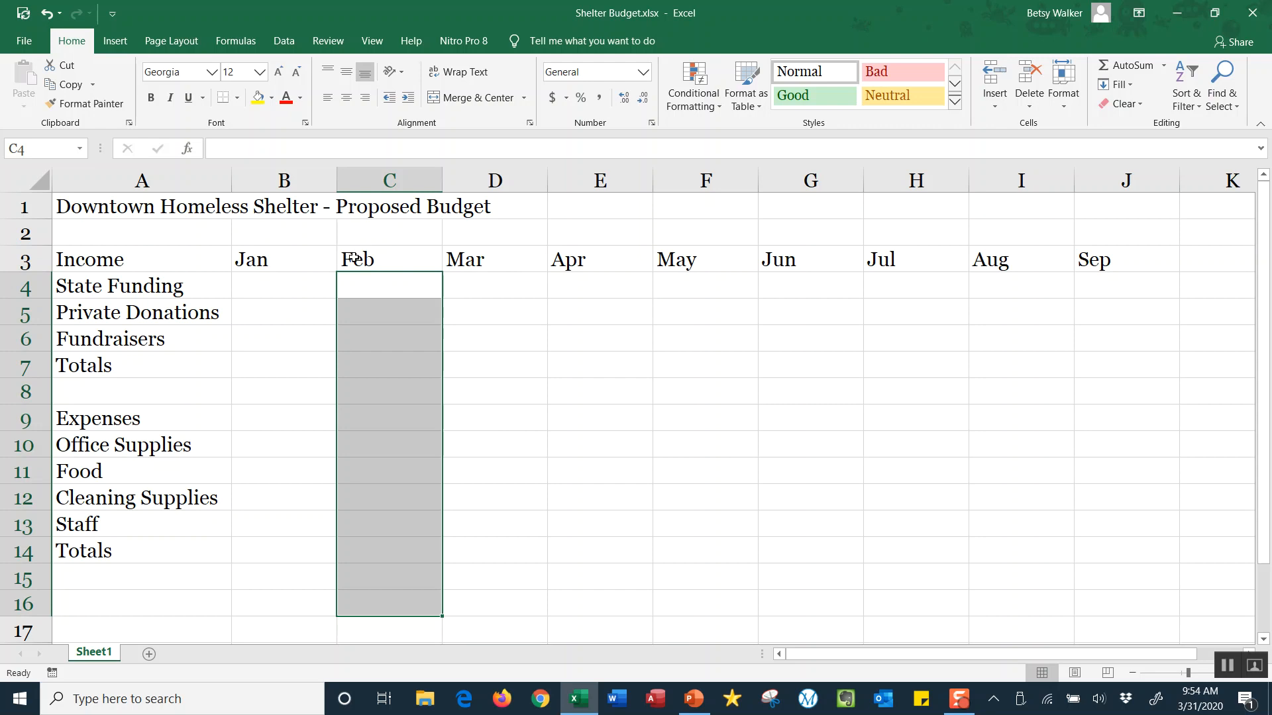
- Clear the month headings "Apr" through "Sep" from cells E3 to J3
{"action": "left_click_drag", "start_coordinate": [599, 262], "coordinate": [1108, 263]}
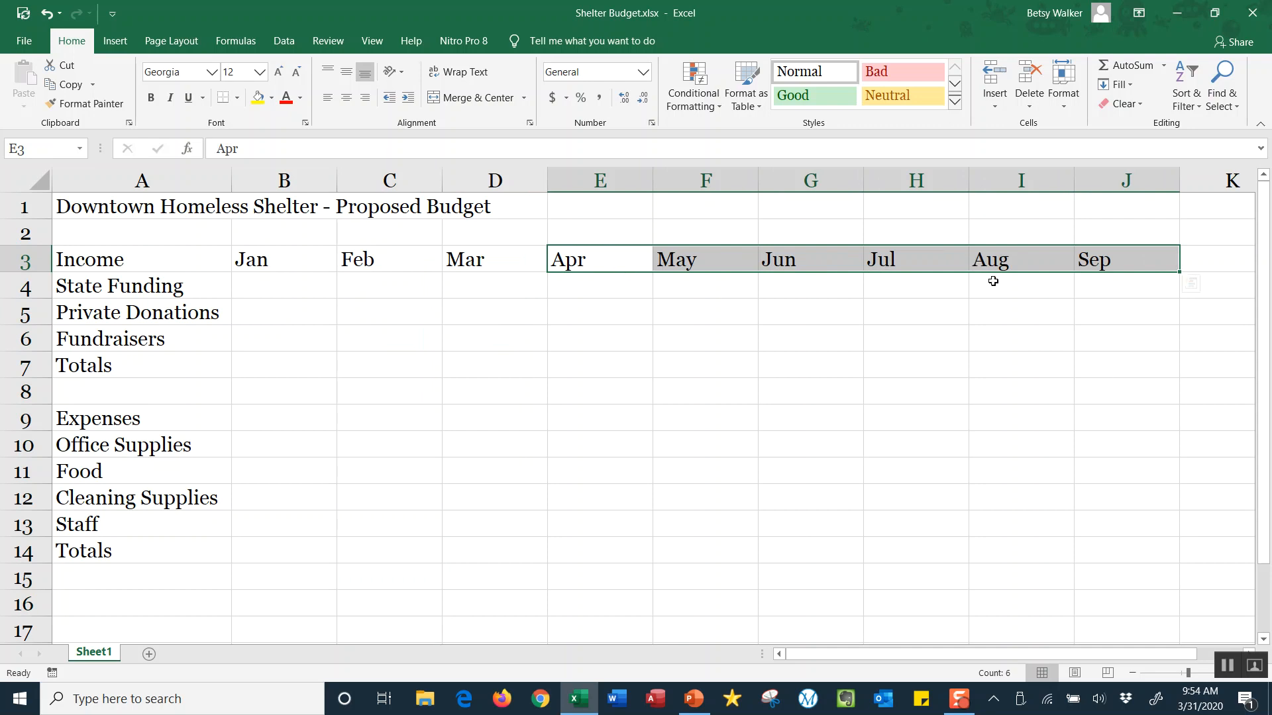
{"action": "key", "text": "Delete"}
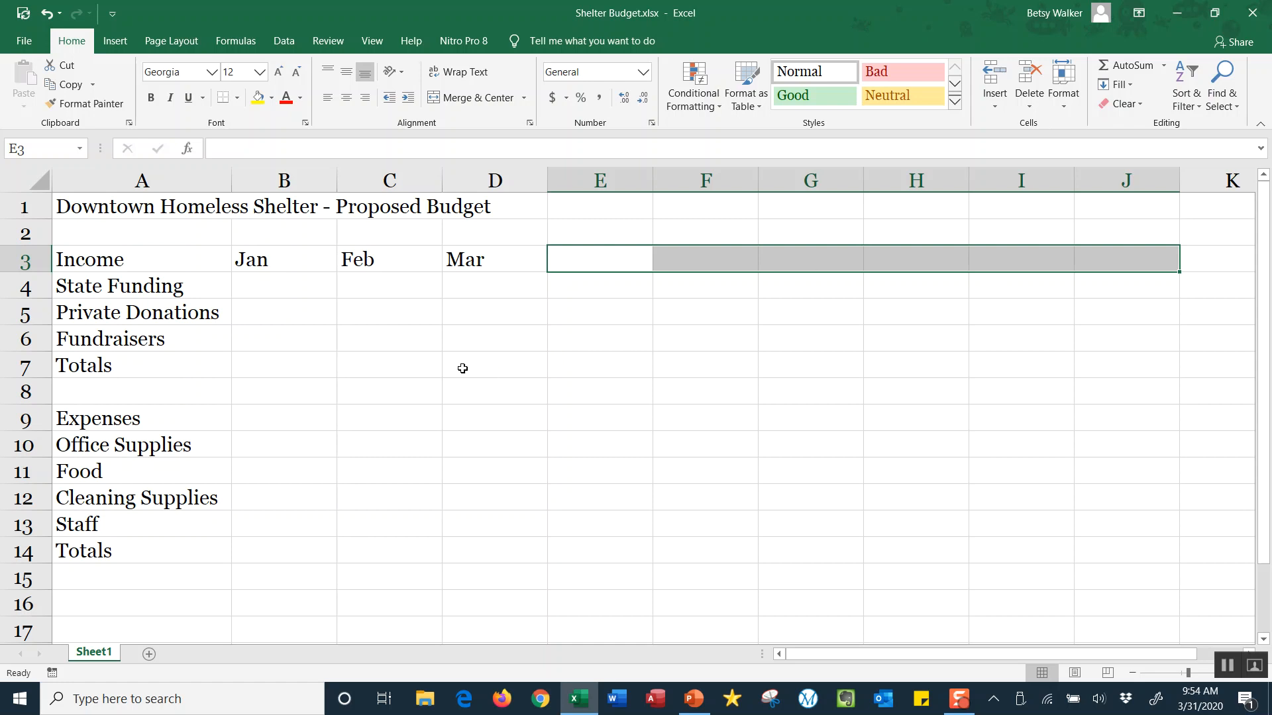
{"action": "left_click", "coordinate": [420, 315]}
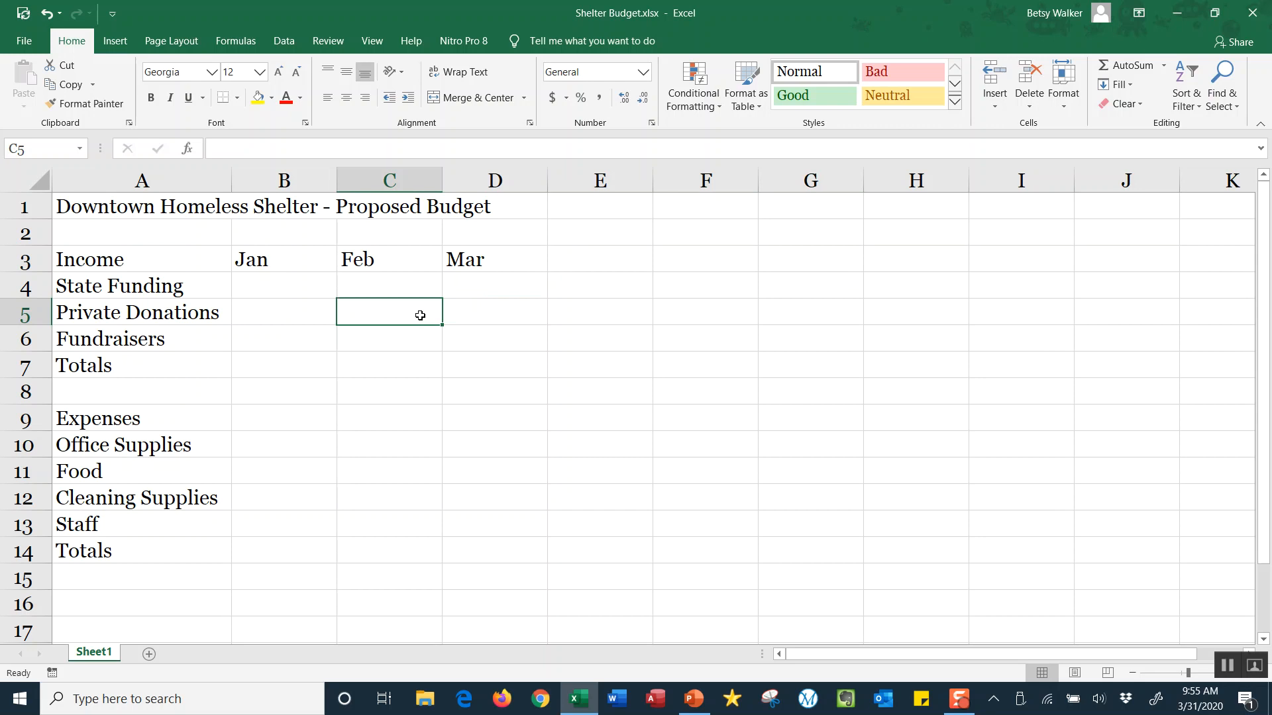
{"action": "left_click", "coordinate": [656, 321]}
{"action": "left_click", "coordinate": [402, 447]}
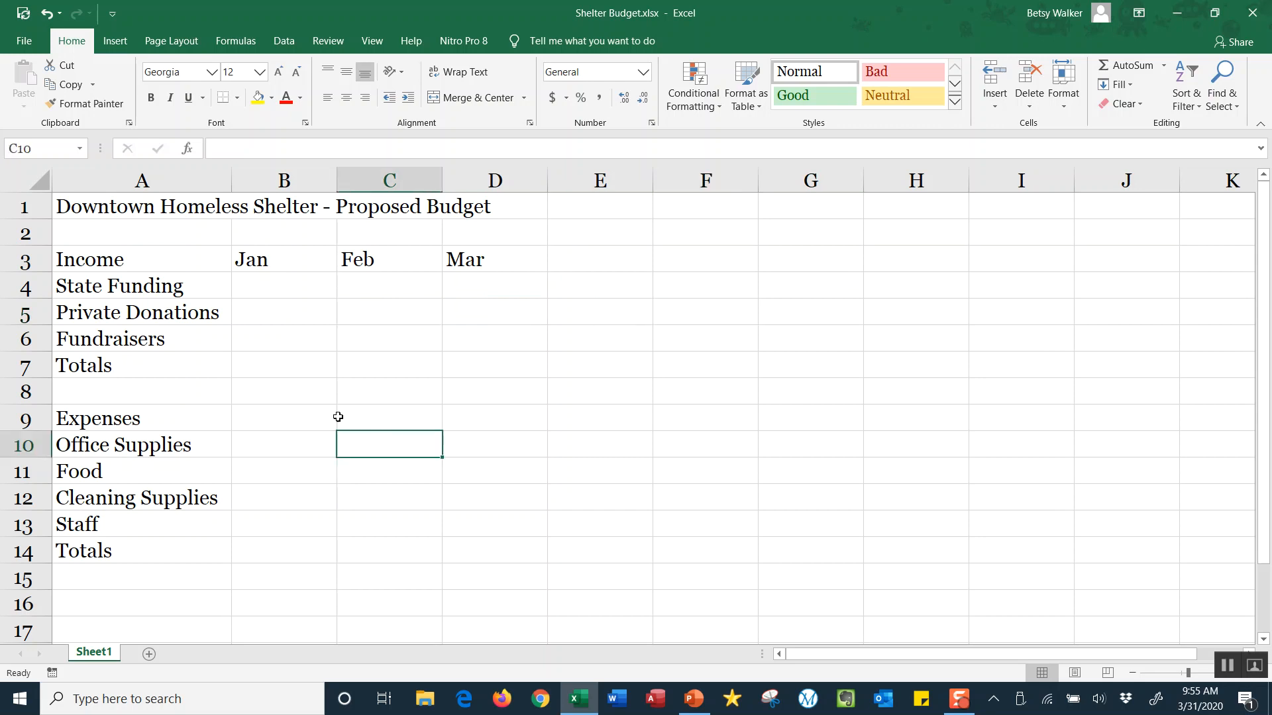
{"action": "left_click", "coordinate": [249, 358]}
{"action": "left_click", "coordinate": [971, 312]}
{"action": "left_click", "coordinate": [1034, 543]}
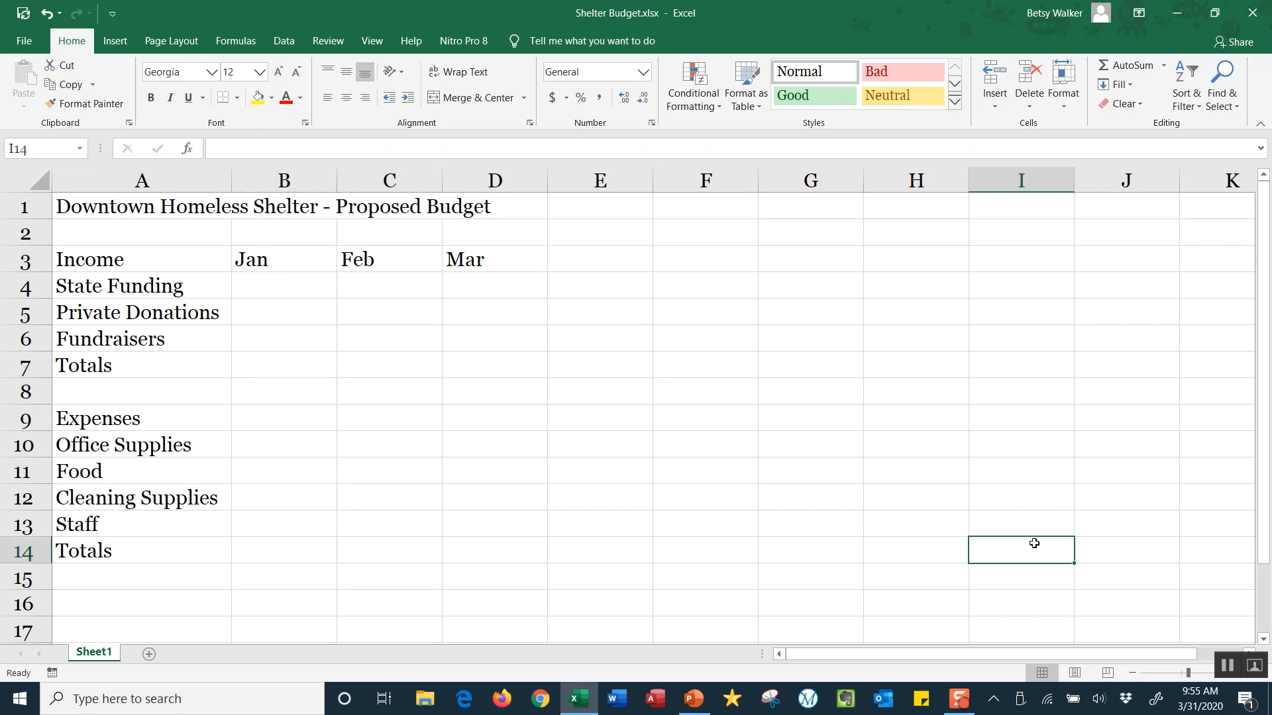
{"action": "left_click", "coordinate": [613, 475]}
{"action": "left_click", "coordinate": [551, 343]}
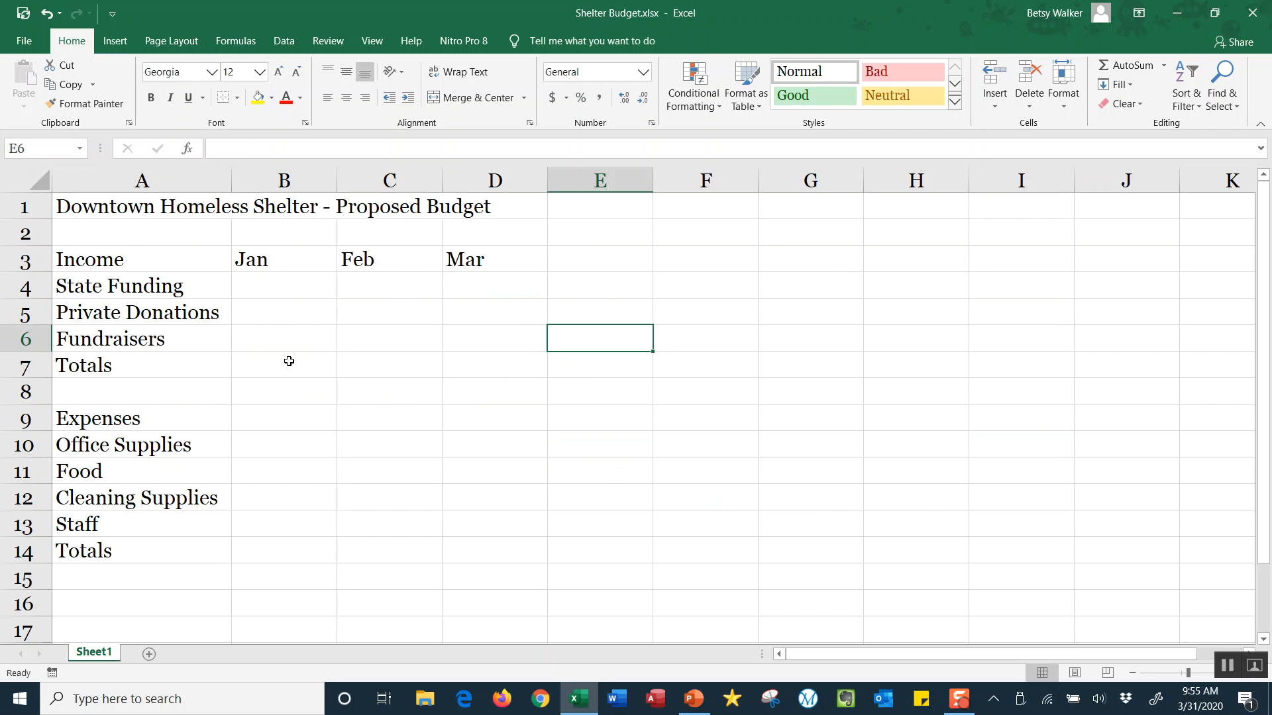
{"action": "key", "text": "Down"}
{"action": "key", "text": "Down"}
{"action": "key", "text": "Down"}
{"action": "key", "text": "Down"}
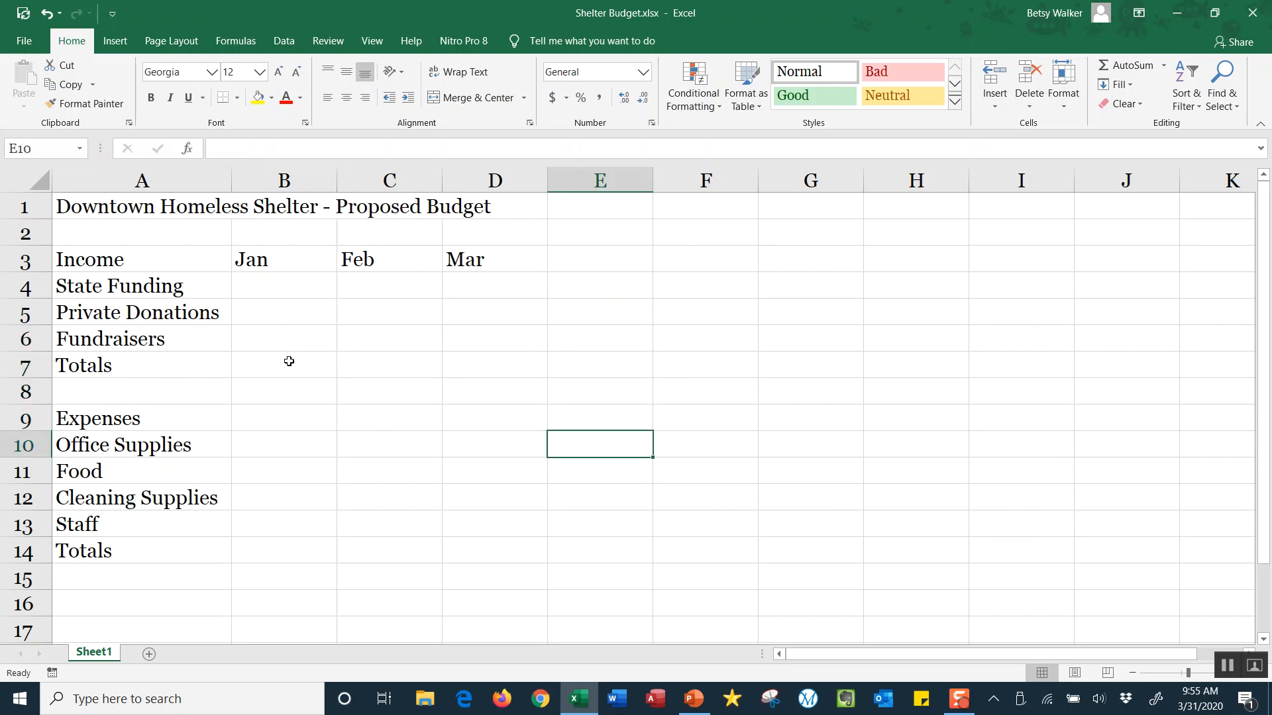
{"action": "key", "text": "Up"}
{"action": "key", "text": "Up"}
{"action": "key", "text": "Up"}
{"action": "key", "text": "Up"}
{"action": "key", "text": "Up"}
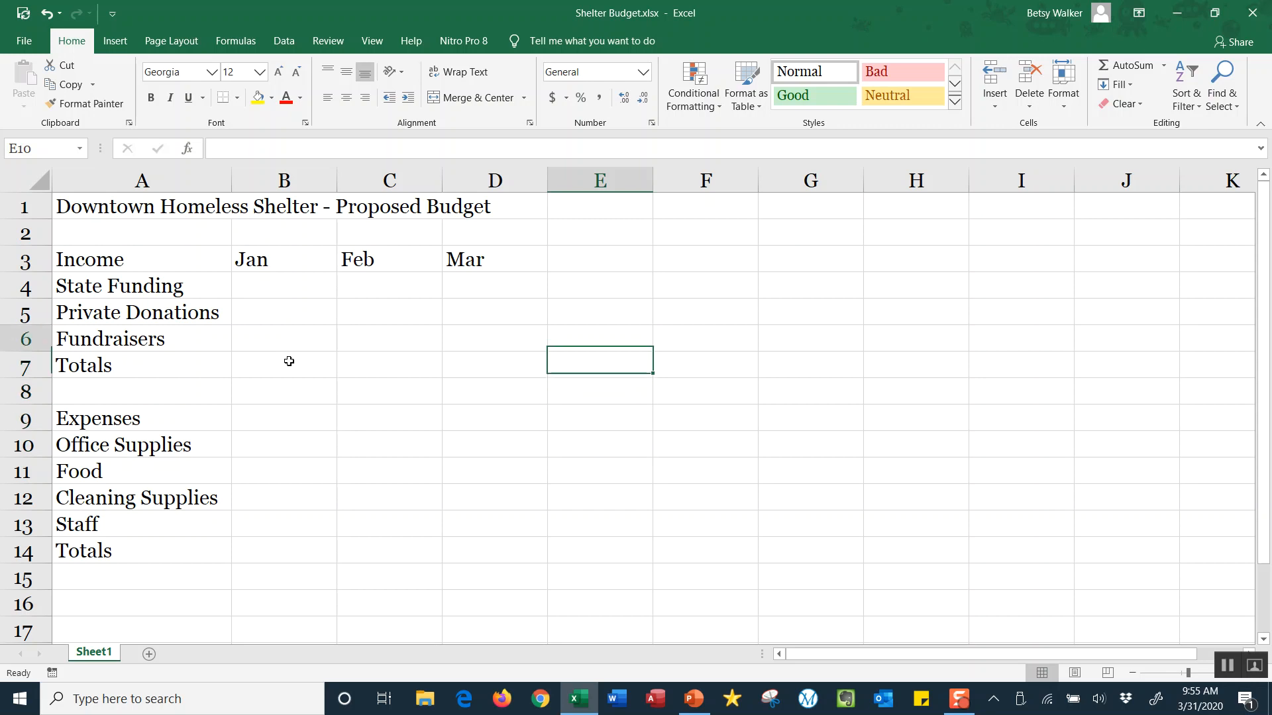
{"action": "key", "text": "Down"}
{"action": "key", "text": "Down"}
{"action": "key", "text": "Down"}
{"action": "key", "text": "Up"}
{"action": "key", "text": "Up"}
{"action": "key", "text": "Up"}
{"action": "key", "text": "Up"}
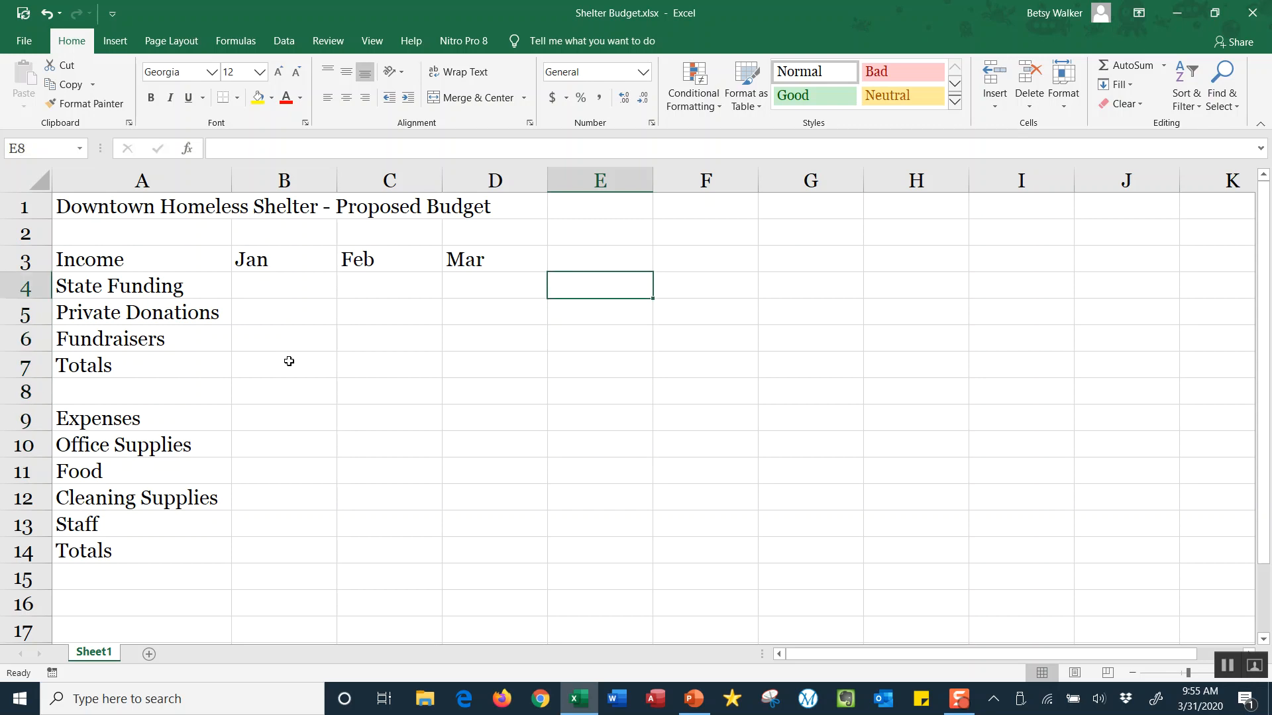
{"action": "key", "text": "Right"}
{"action": "key", "text": "Right"}
{"action": "key", "text": "Right"}
{"action": "key", "text": "Right"}
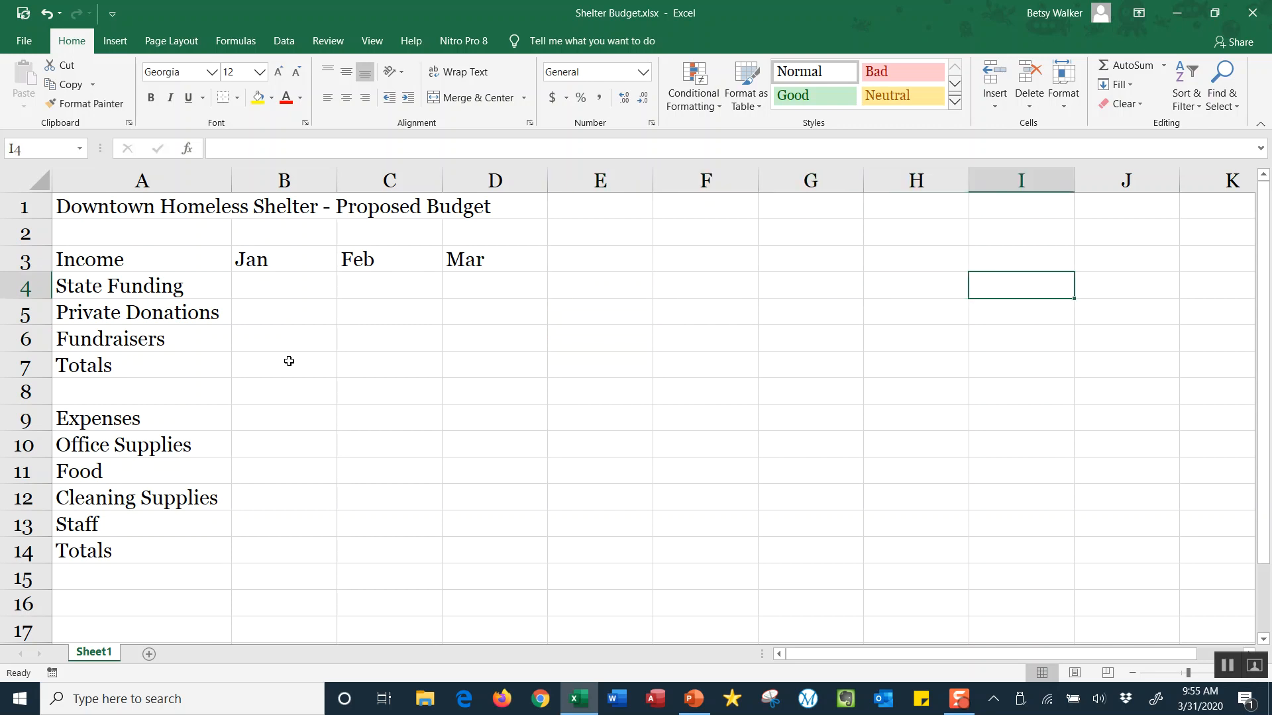
{"action": "key", "text": "Left"}
{"action": "key", "text": "Left"}
{"action": "key", "text": "Left"}
{"action": "key", "text": "Left"}
{"action": "key", "text": "Left"}
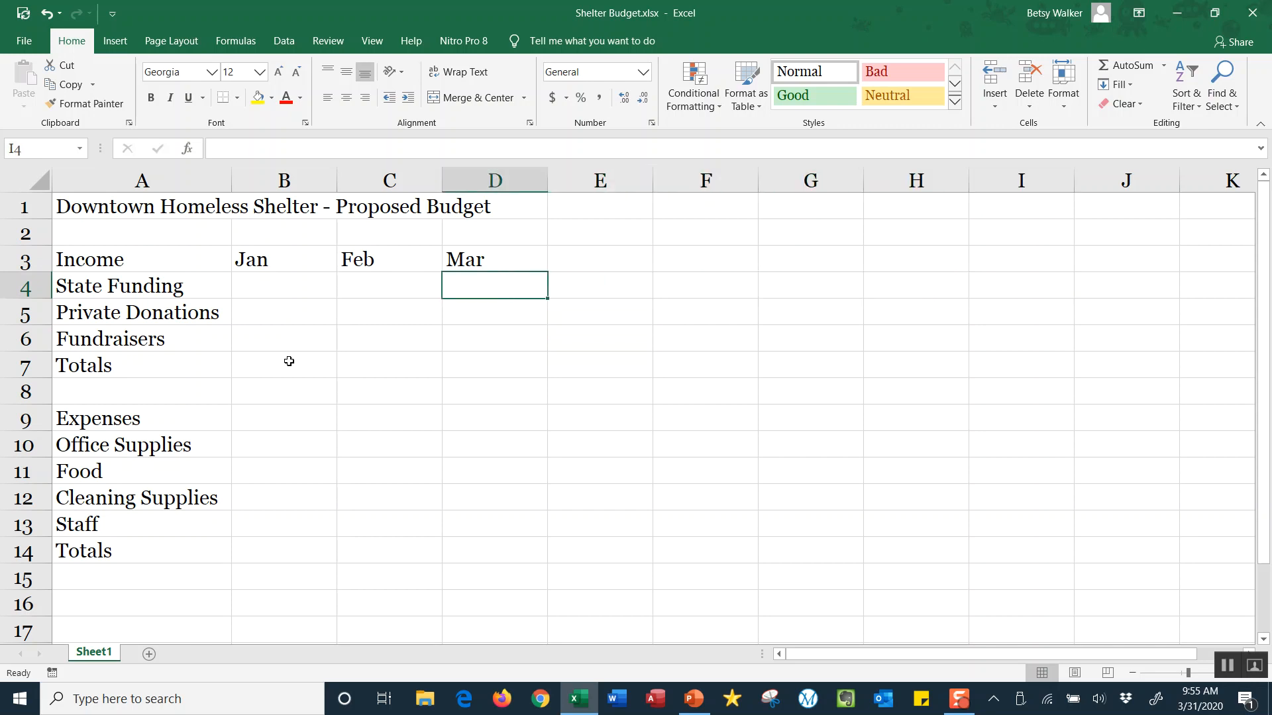
{"action": "key", "text": "Down"}
{"action": "key", "text": "Down"}
{"action": "key", "text": "Down"}
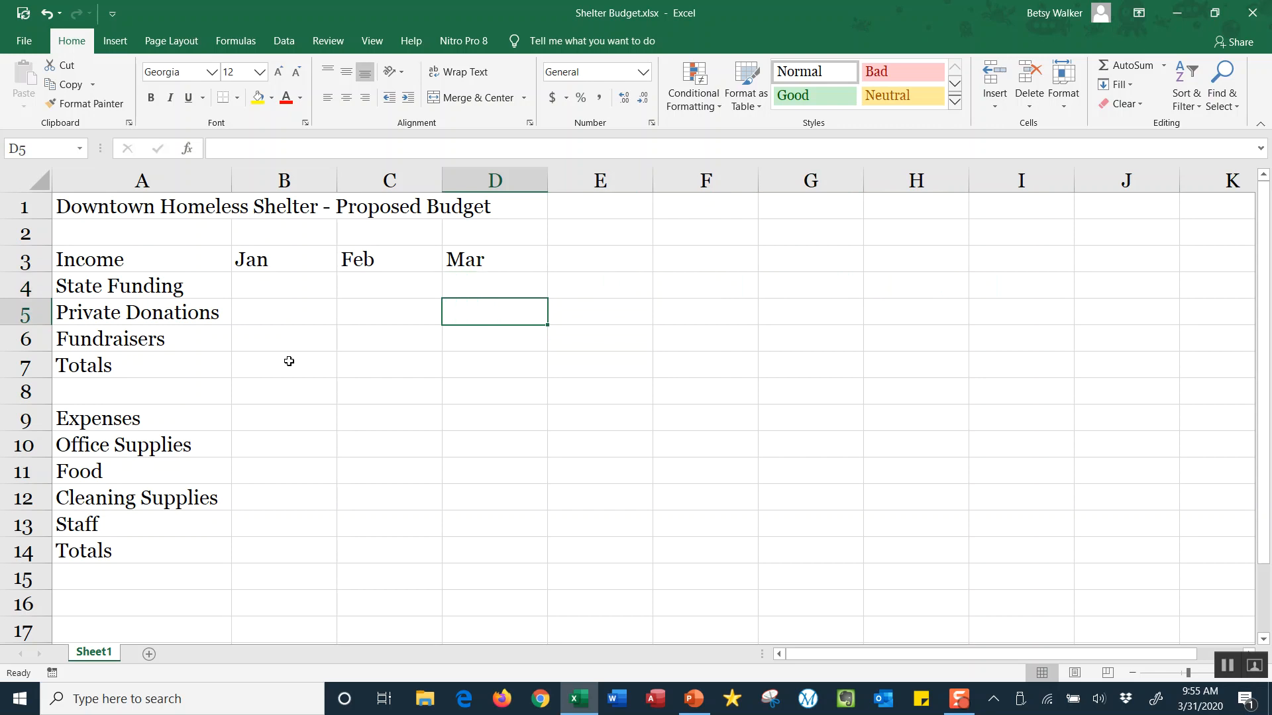
{"action": "key", "text": "Right"}
{"action": "key", "text": "Right"}
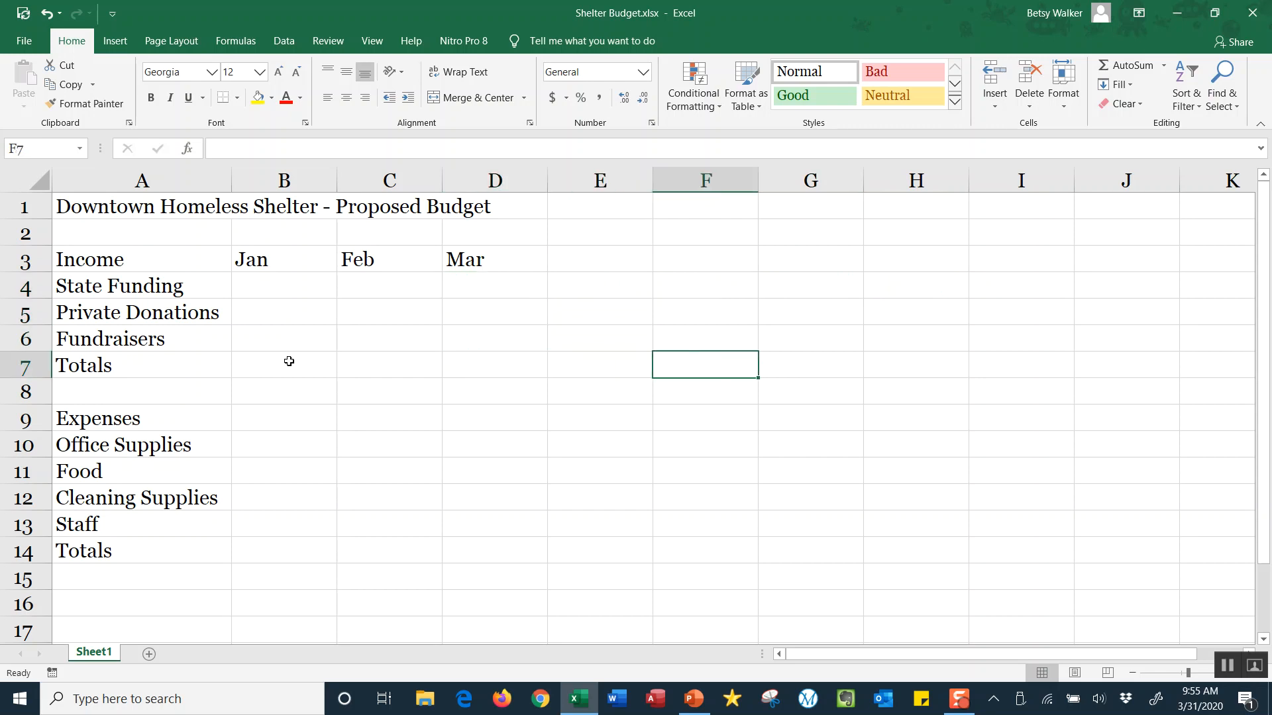
{"action": "key", "text": "Up"}
{"action": "key", "text": "Up"}
{"action": "key", "text": "Left"}
{"action": "key", "text": "Left"}
{"action": "key", "text": "Left"}
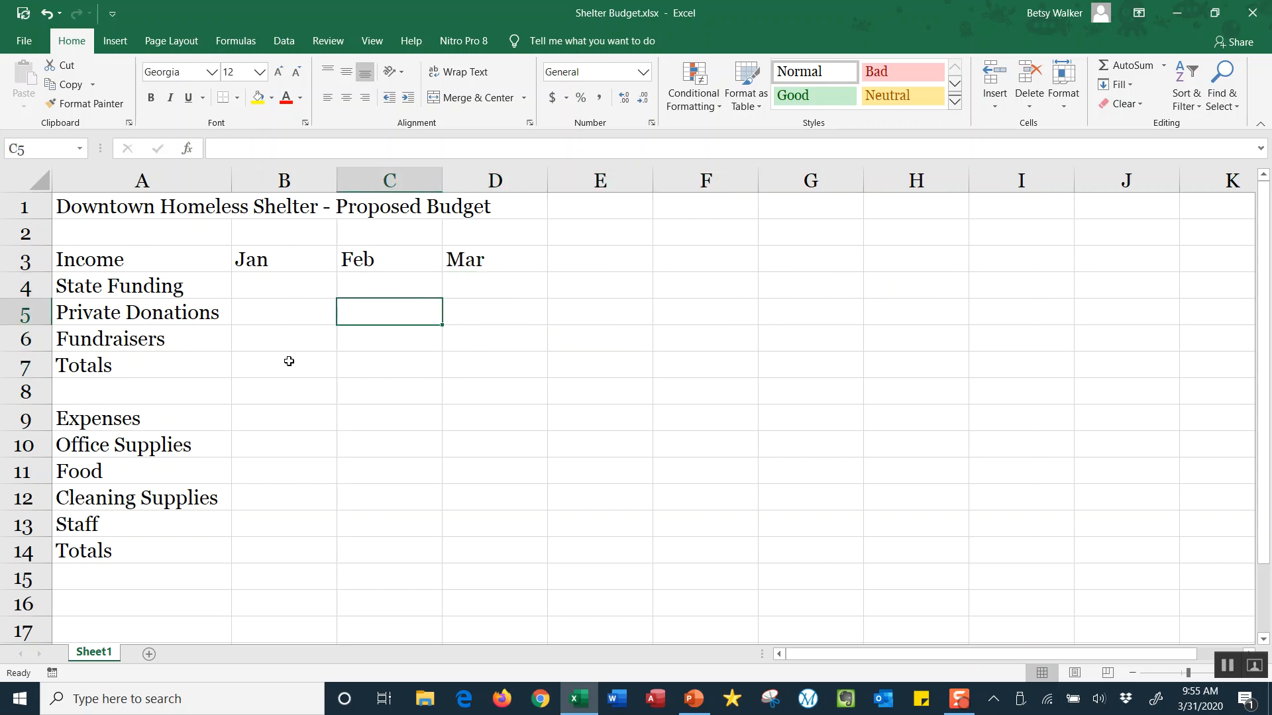
{"action": "key", "text": "Down"}
{"action": "key", "text": "Down"}
{"action": "key", "text": "Down"}
{"action": "key", "text": "Right"}
{"action": "key", "text": "Up"}
{"action": "key", "text": "Left"}
{"action": "key", "text": "Right"}
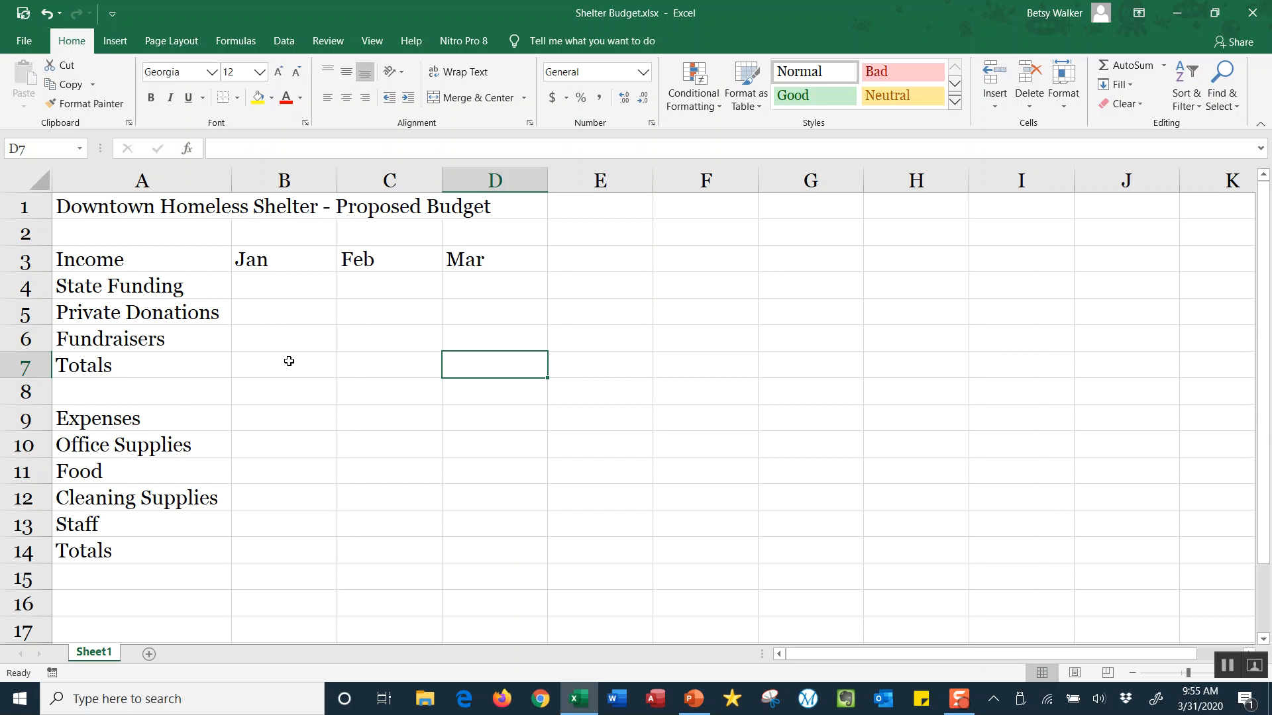
- Jump to the start of row 7, and between the worksheet's first cell A1 and its last used cell
{"action": "key", "text": "Home"}
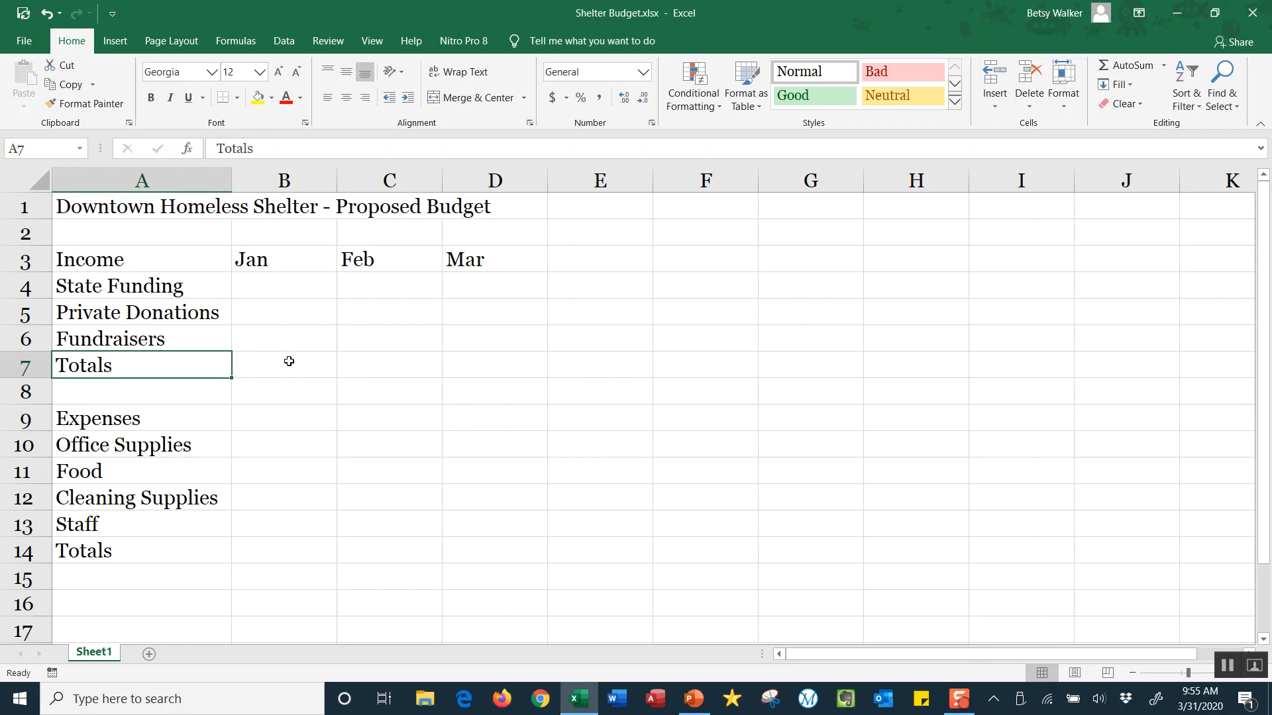
{"action": "left_click", "coordinate": [820, 486]}
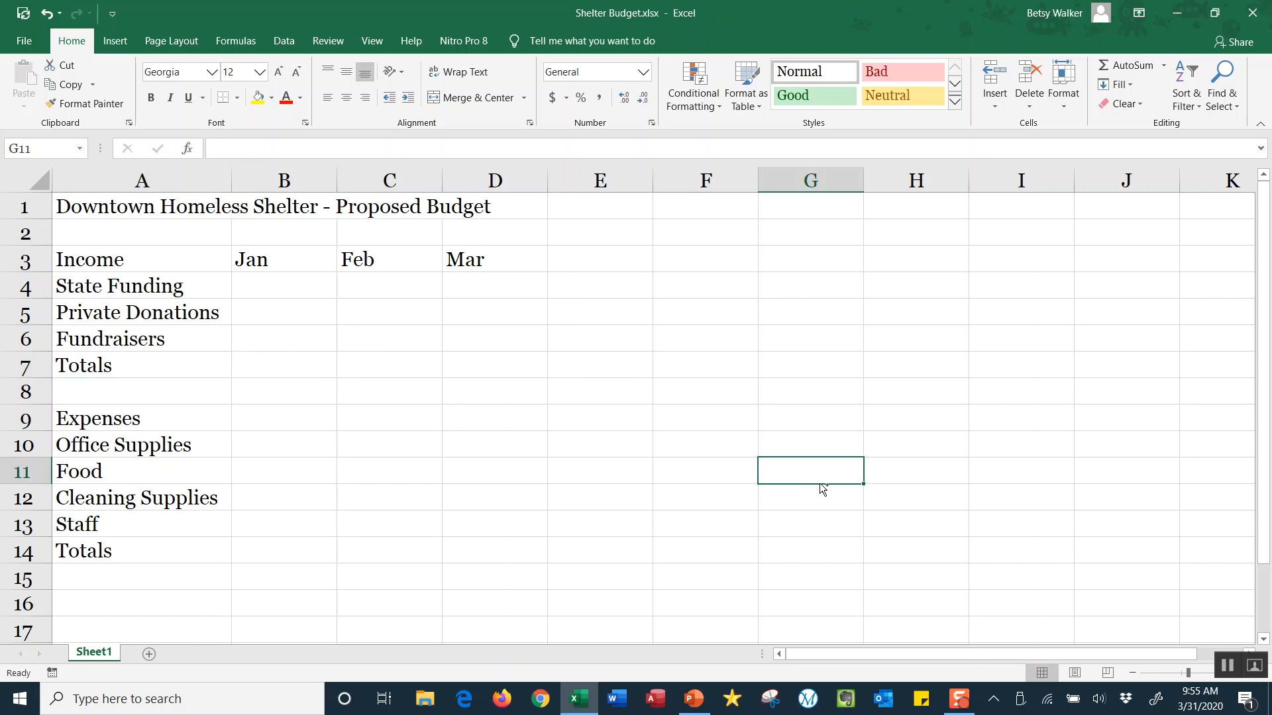
{"action": "key", "text": "ctrl+Home"}
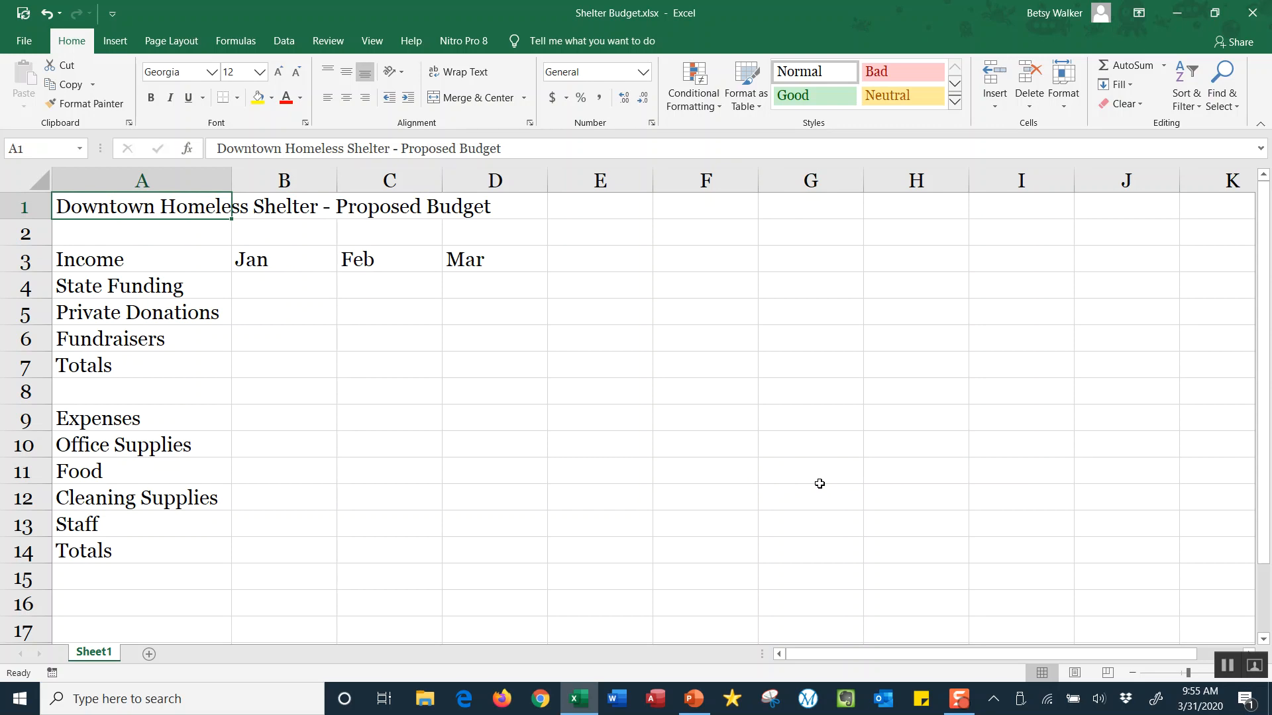
{"action": "key", "text": "ctrl+End"}
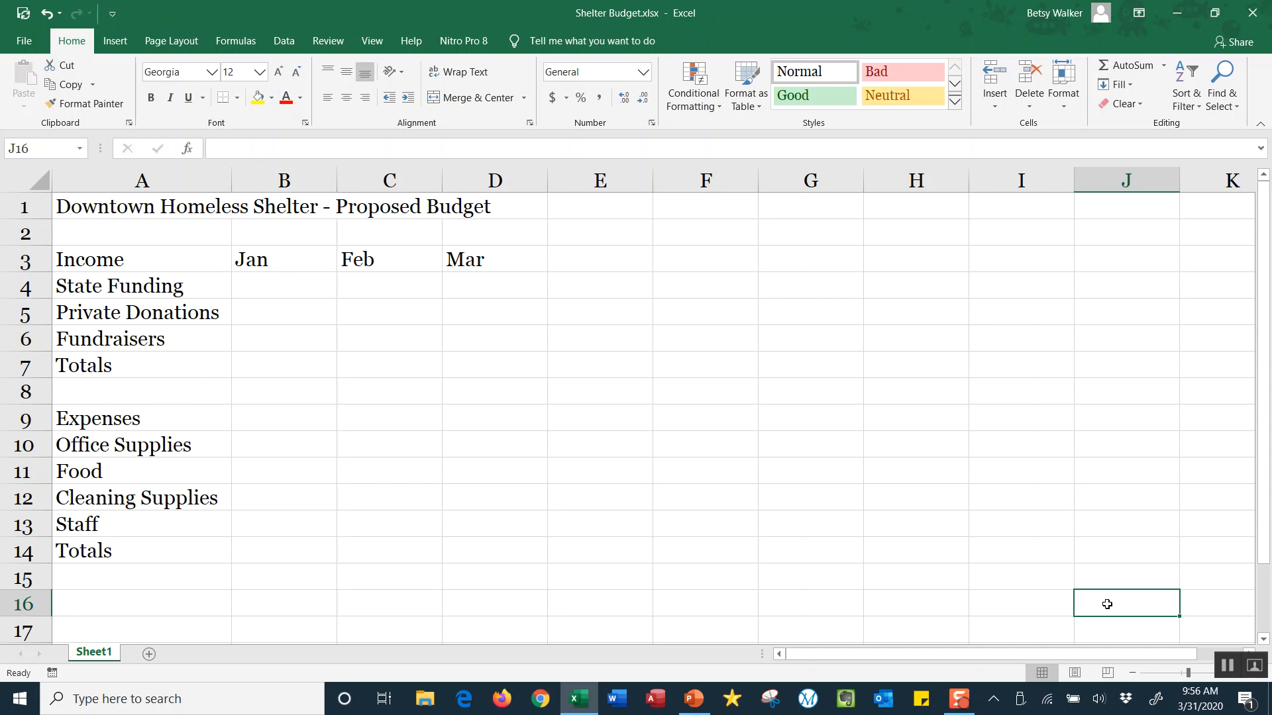
{"action": "key", "text": "ctrl+Home"}
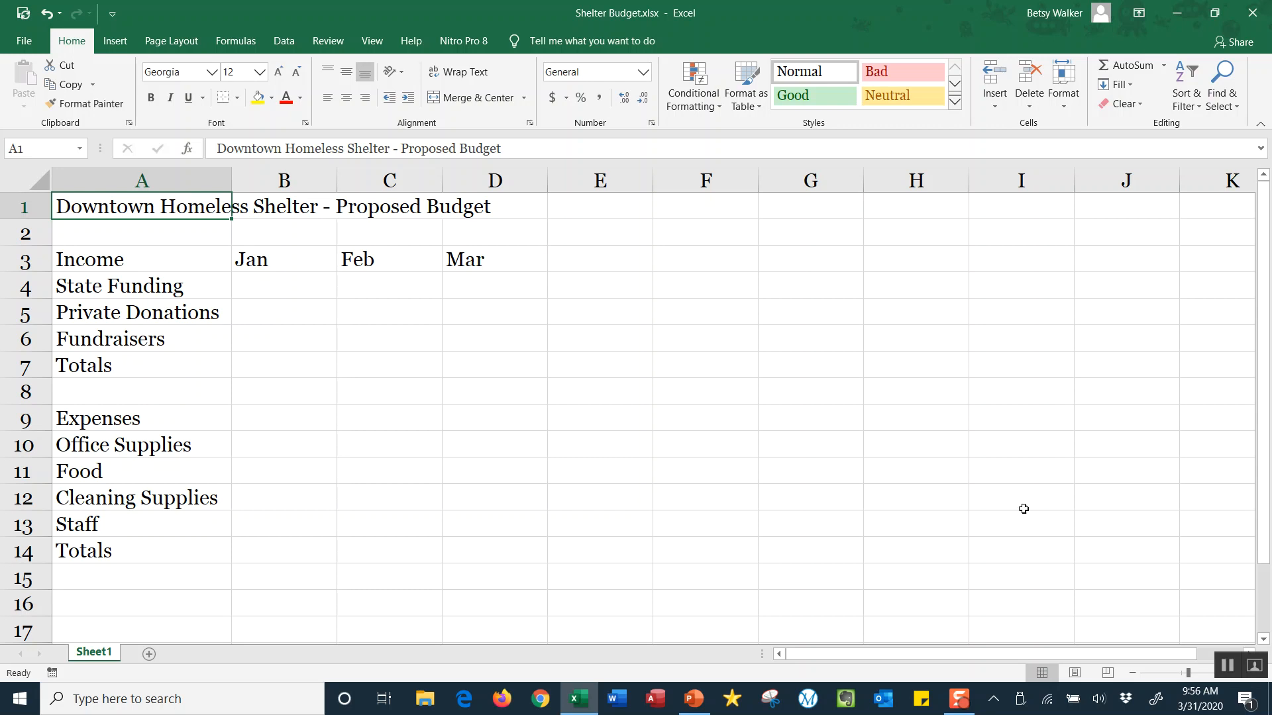
- Enter the column heading "Totals" in cell E3, beside "Mar"
{"action": "left_click", "coordinate": [617, 265]}
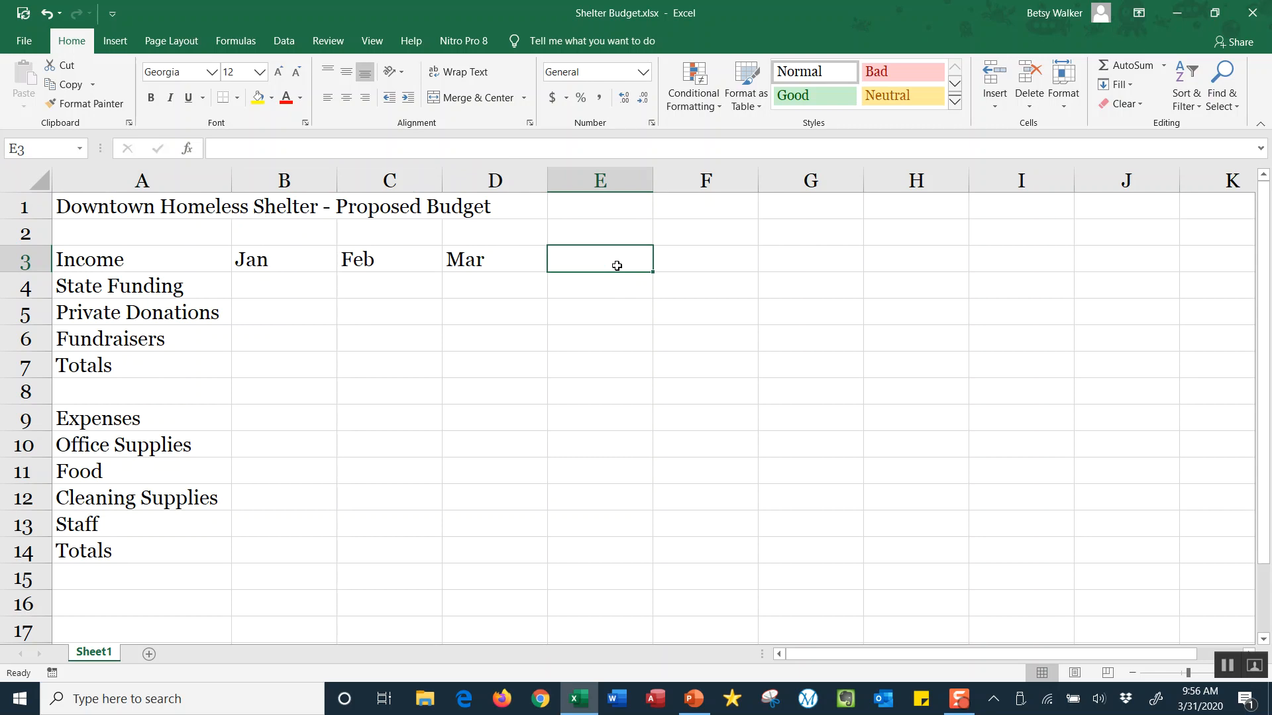
{"action": "type", "text": "Totals"}
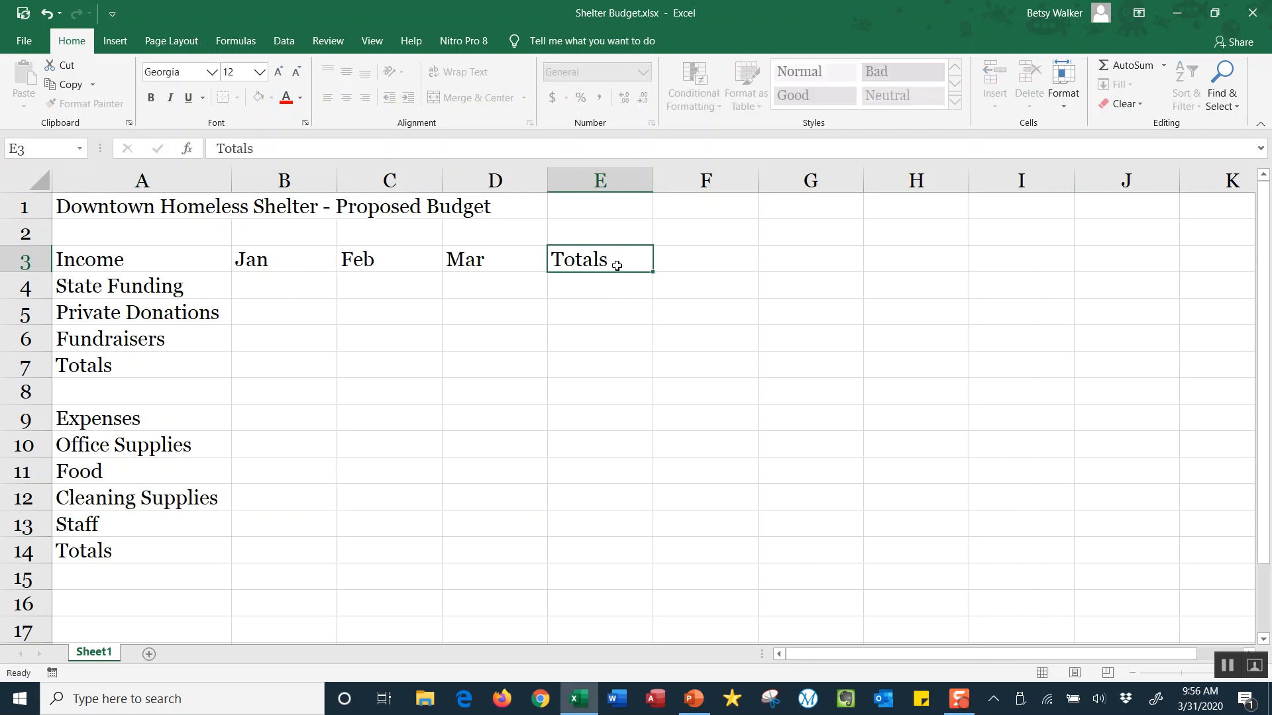
{"action": "key", "text": "Return"}
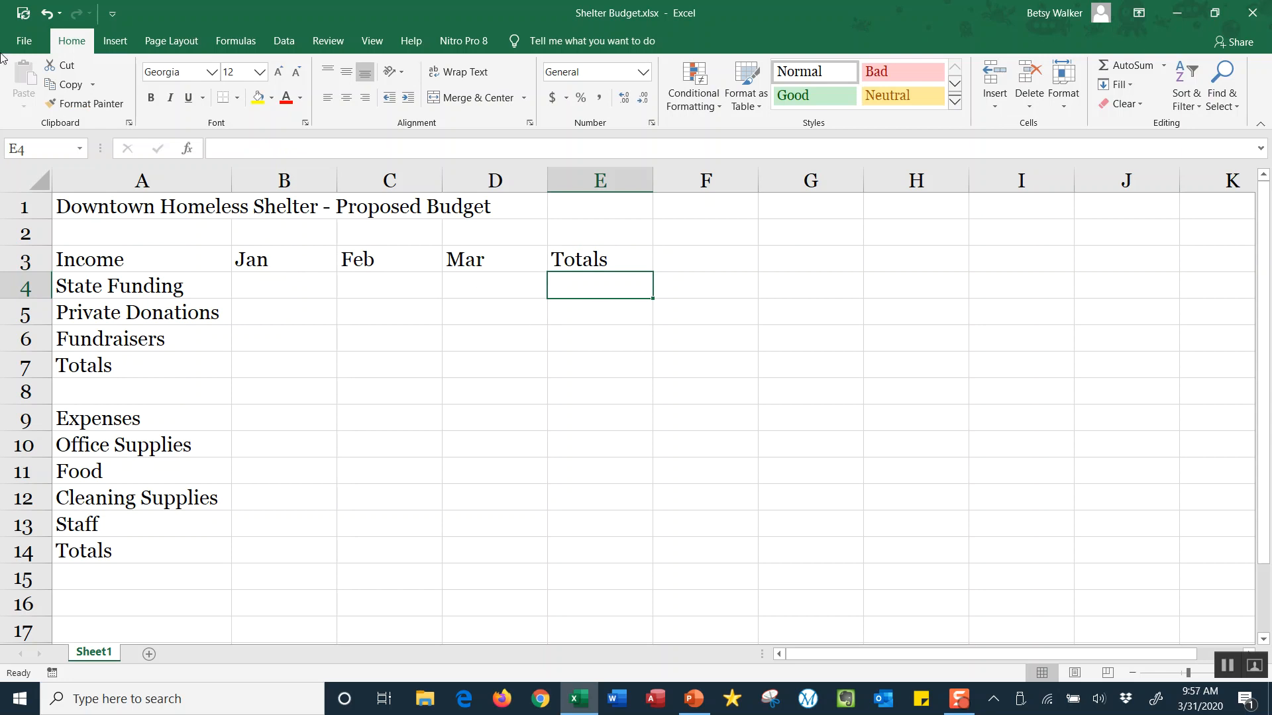
- Save the workbook and view the list of undoable actions without undoing any
{"action": "left_click", "coordinate": [22, 13]}
{"action": "left_click", "coordinate": [60, 15]}
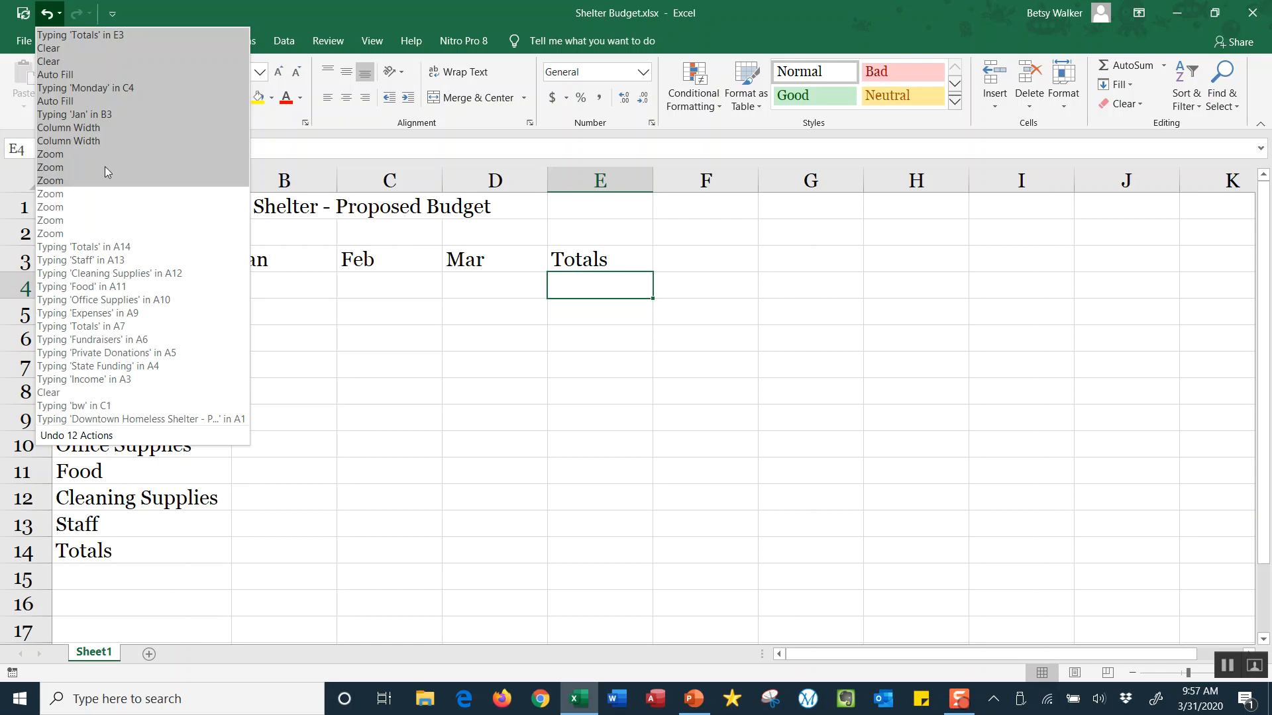
{"action": "left_click", "coordinate": [391, 386]}
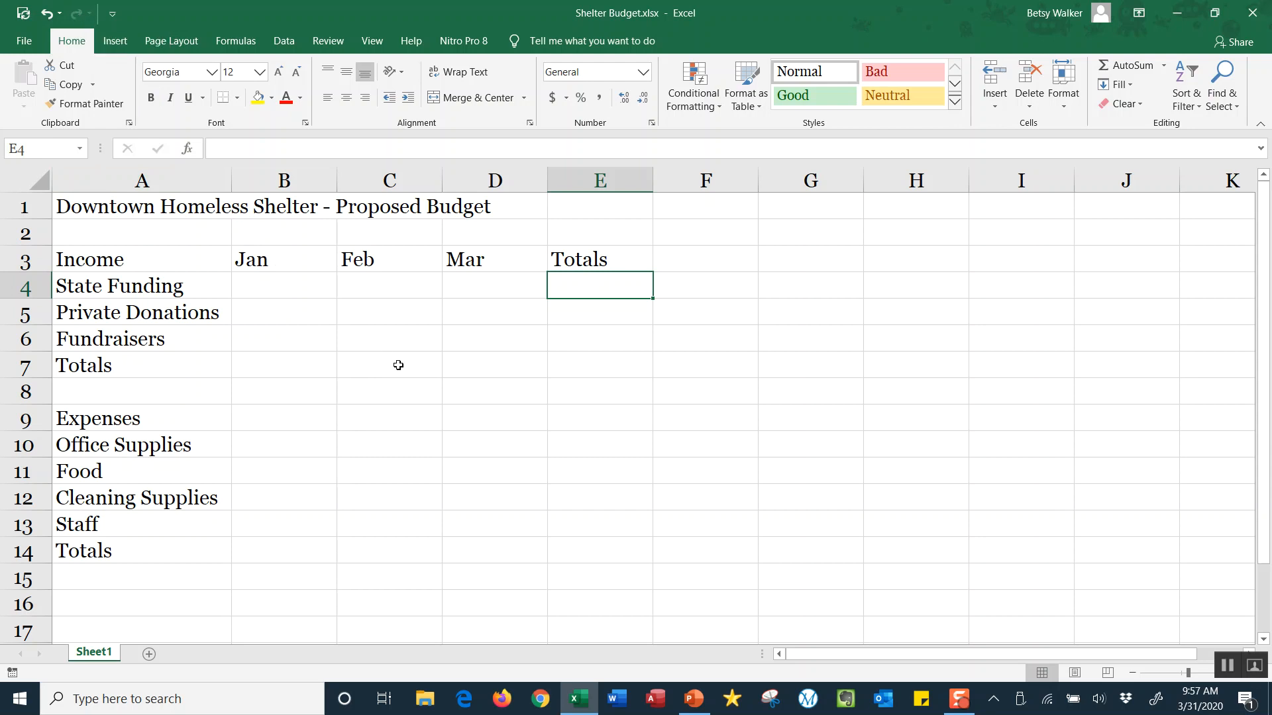
- Enter the January income amounts 2000, 750 and 1800 in cells B4 to B6
{"action": "left_click", "coordinate": [304, 285]}
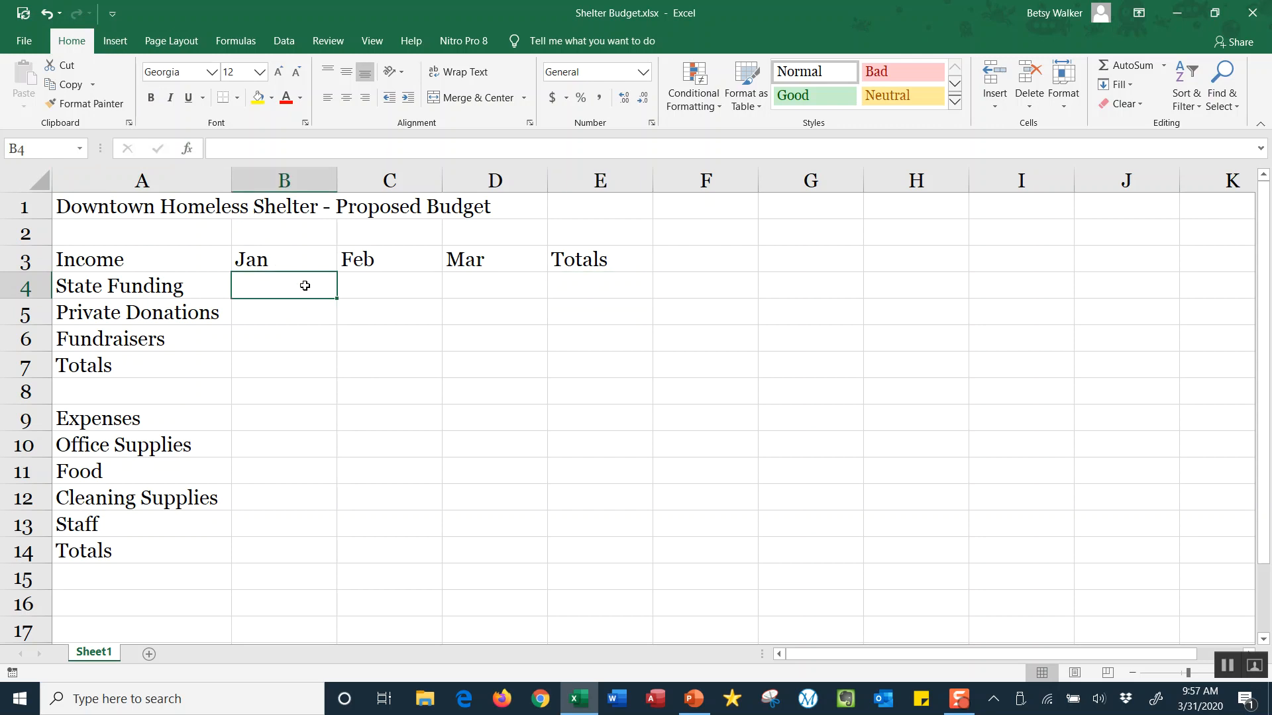
{"action": "type", "text": "2000"}
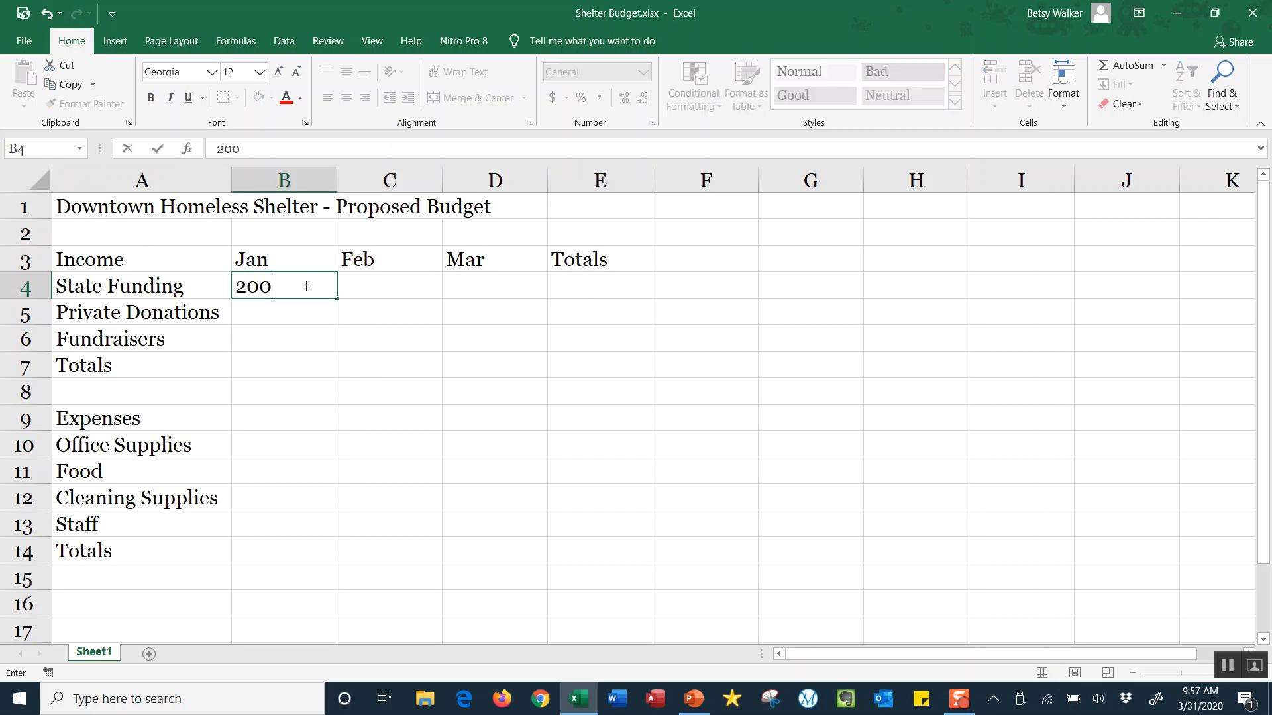
{"action": "key", "text": "Return"}
{"action": "type", "text": "750"}
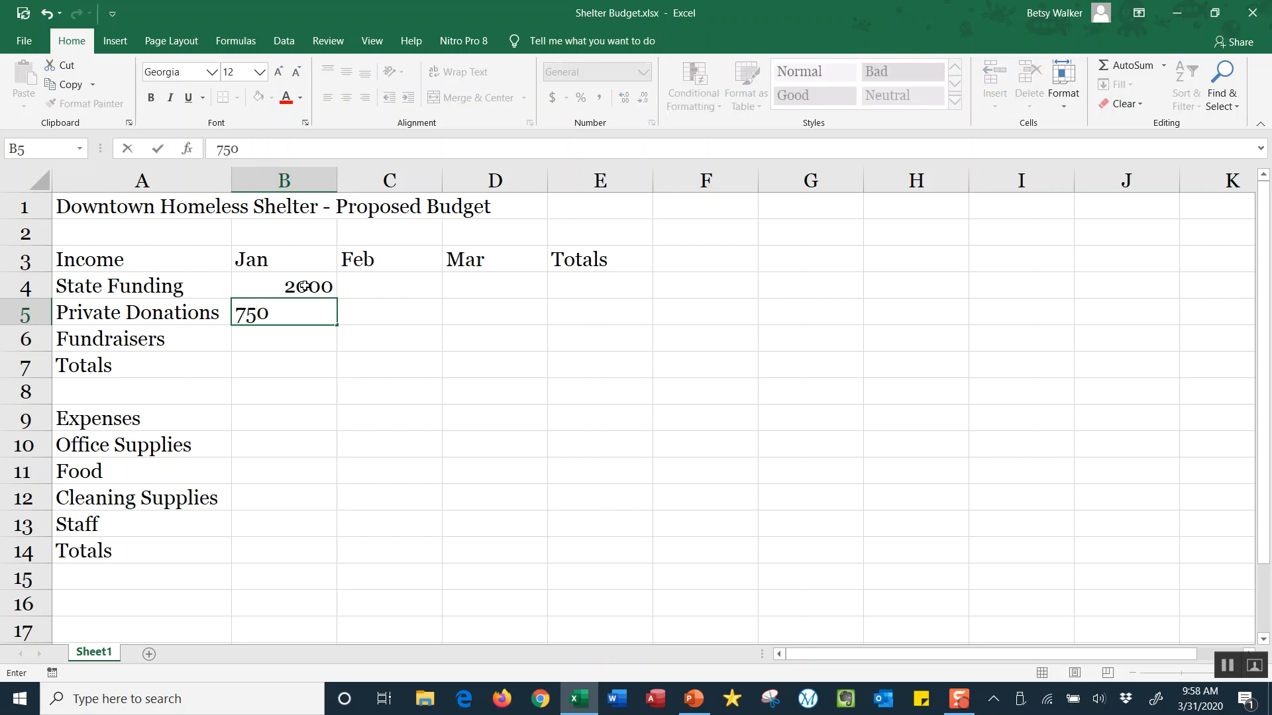
{"action": "key", "text": "Return"}
{"action": "type", "text": "1800"}
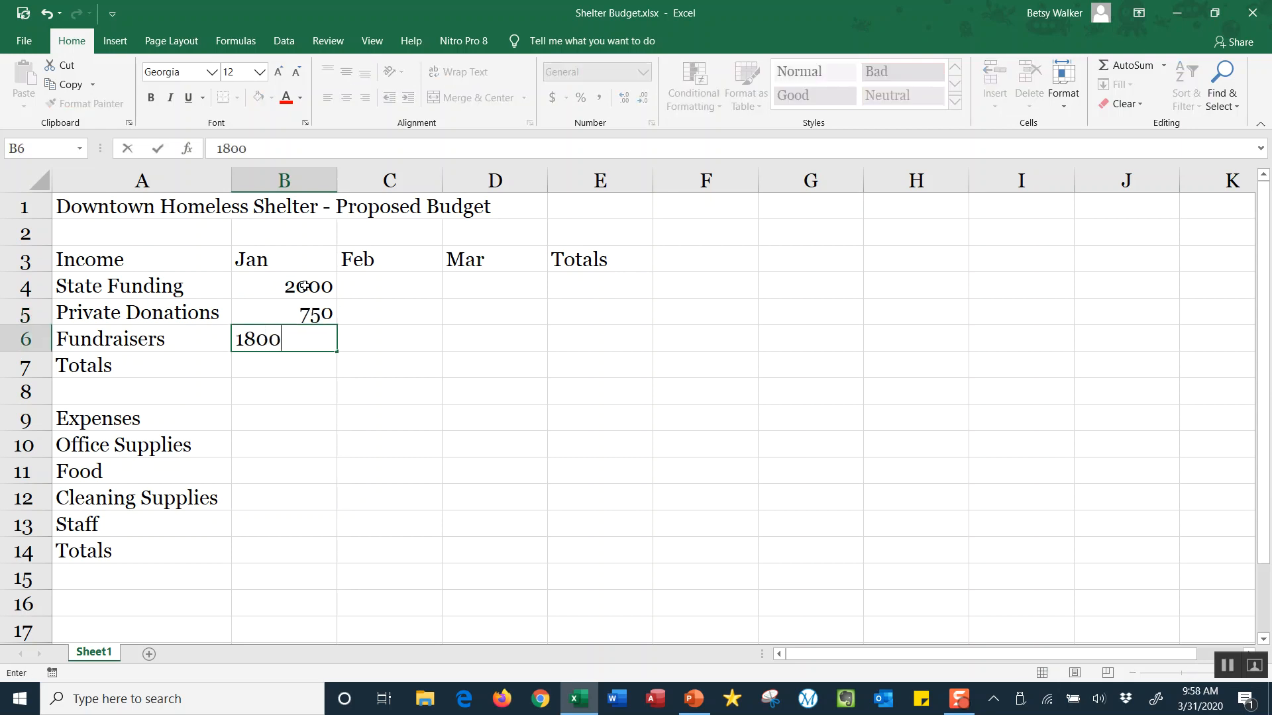
{"action": "key", "text": "Return"}
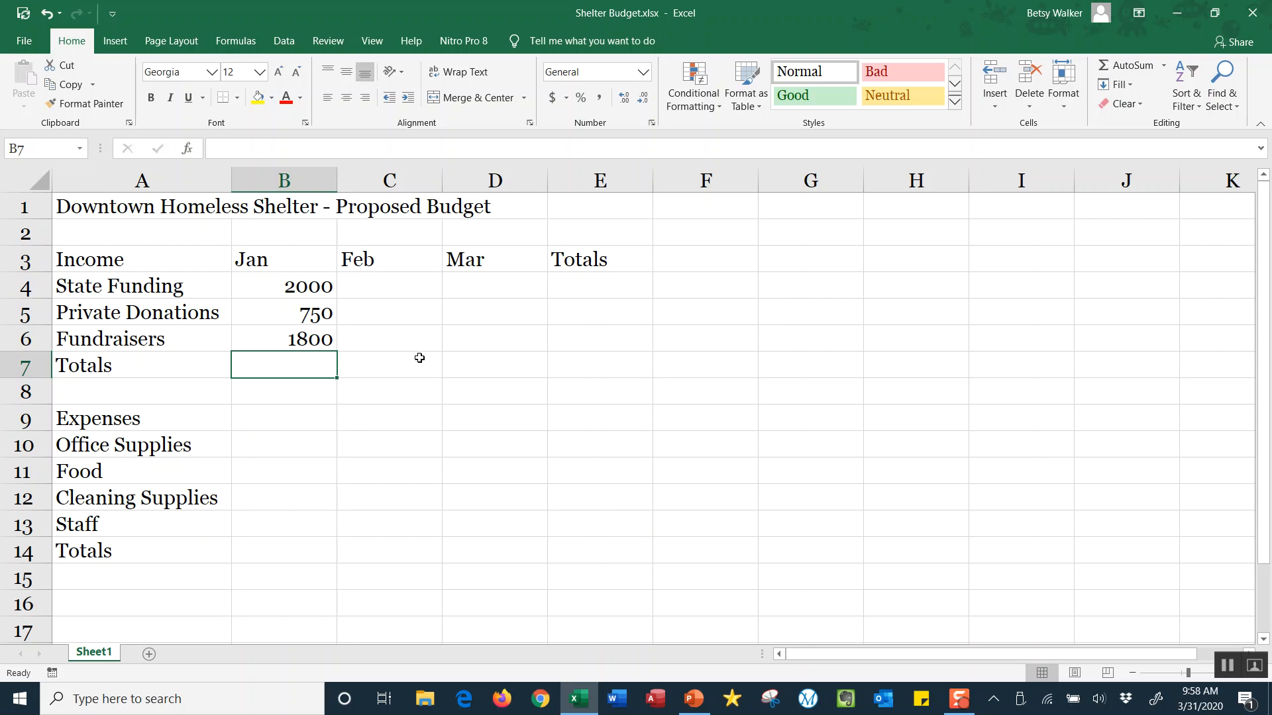
- Fill the January State Funding amount from B4 across to February and March in C4 and D4
{"action": "left_click", "coordinate": [272, 285]}
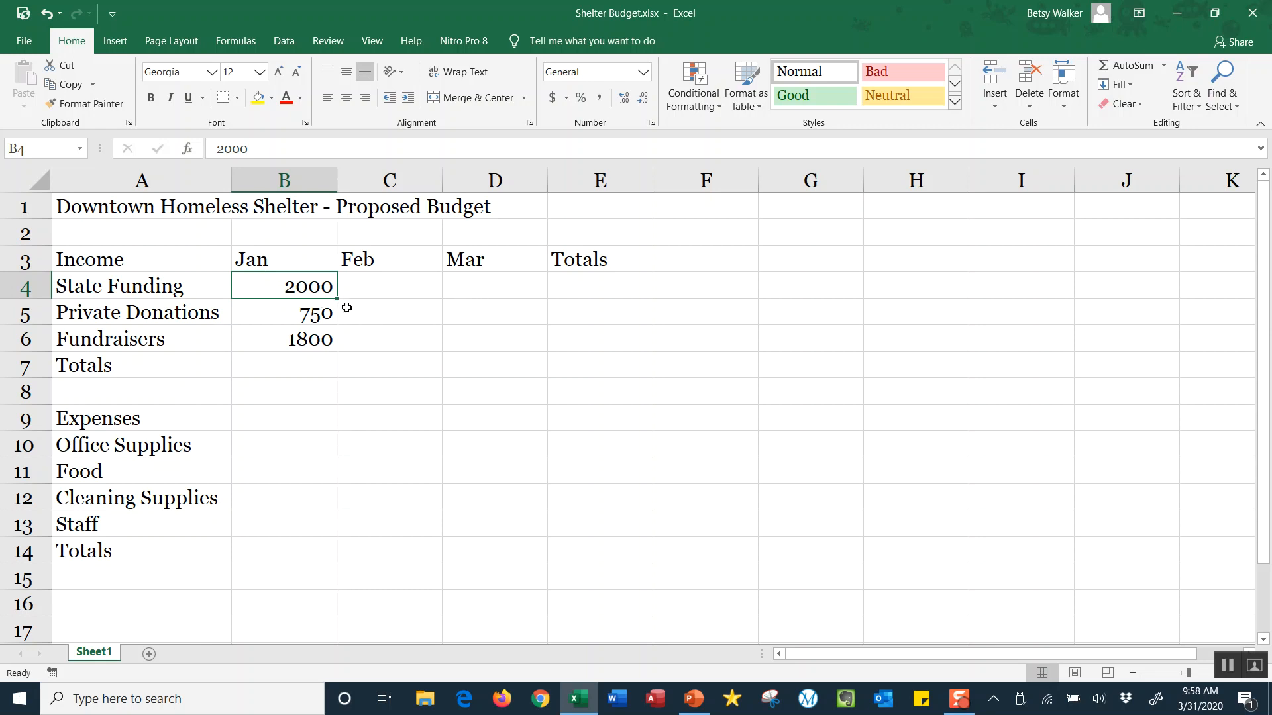
{"action": "left_click_drag", "start_coordinate": [339, 300], "coordinate": [510, 296]}
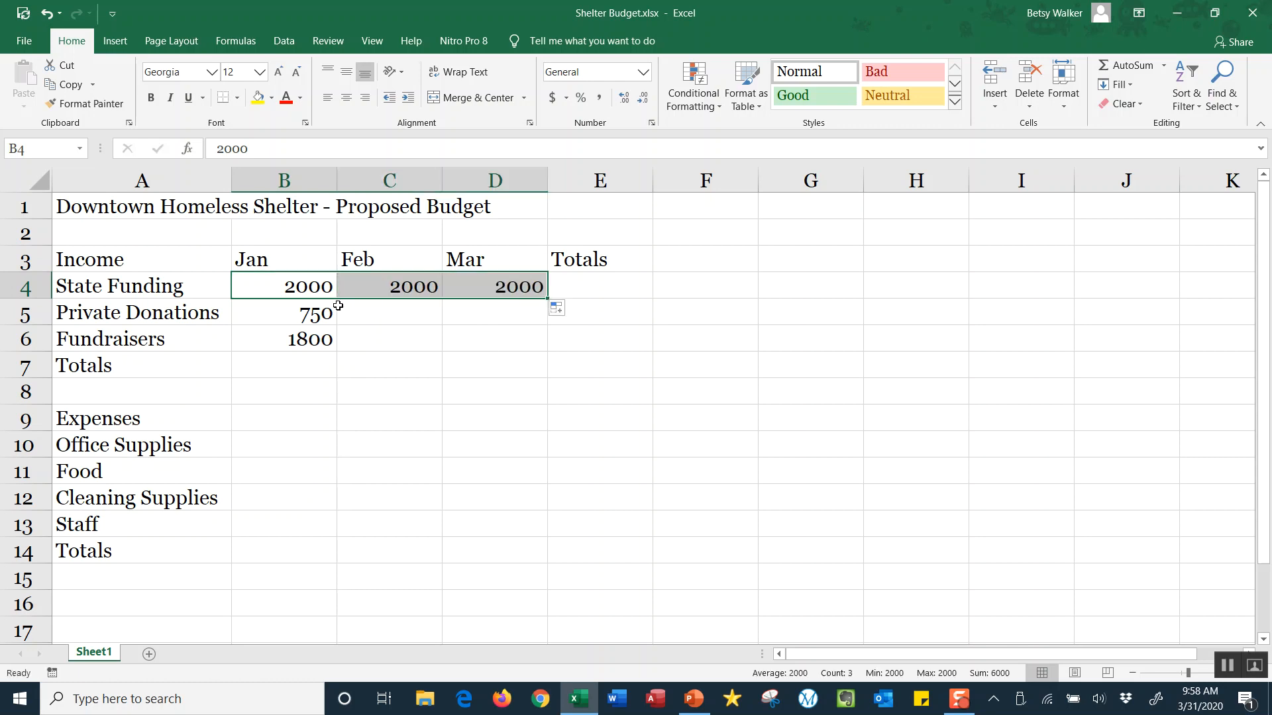
{"action": "left_click", "coordinate": [311, 289]}
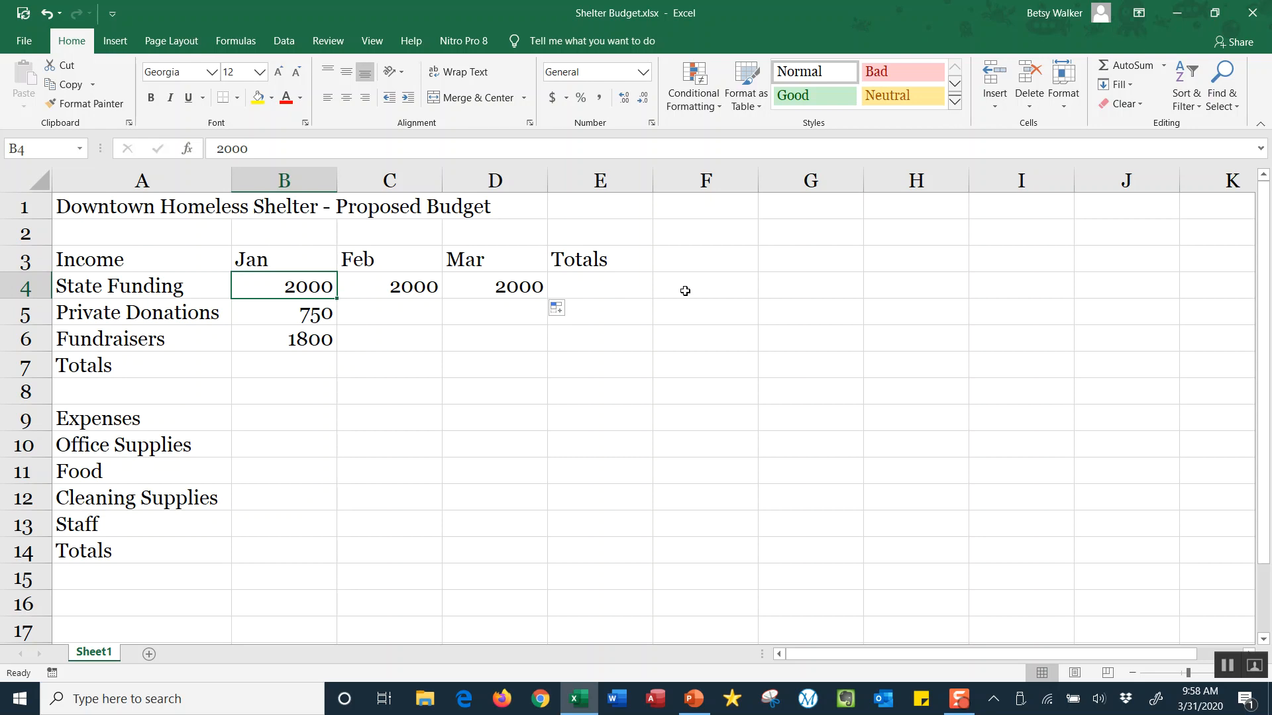
- Try filling a number series from 1 and 2 in cells G3 and G4 down to G11, and clear the filled cells
{"action": "left_click", "coordinate": [821, 260]}
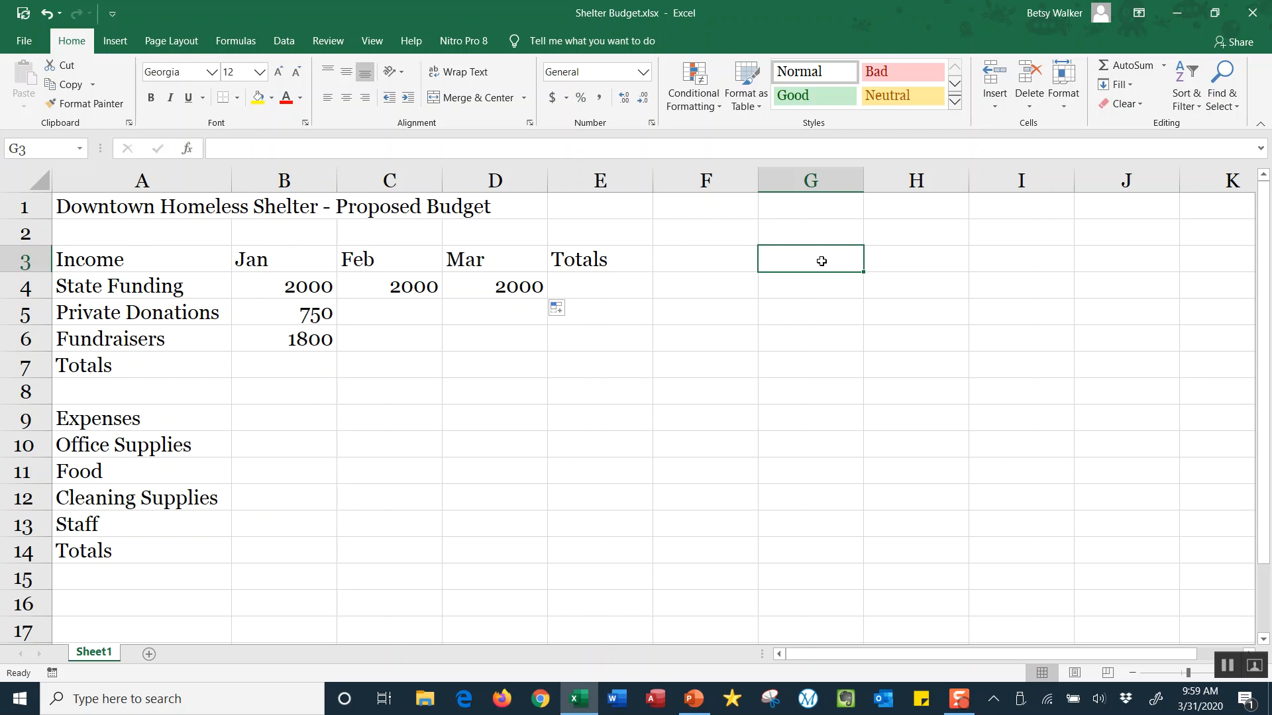
{"action": "type", "text": "1"}
{"action": "key", "text": "Return"}
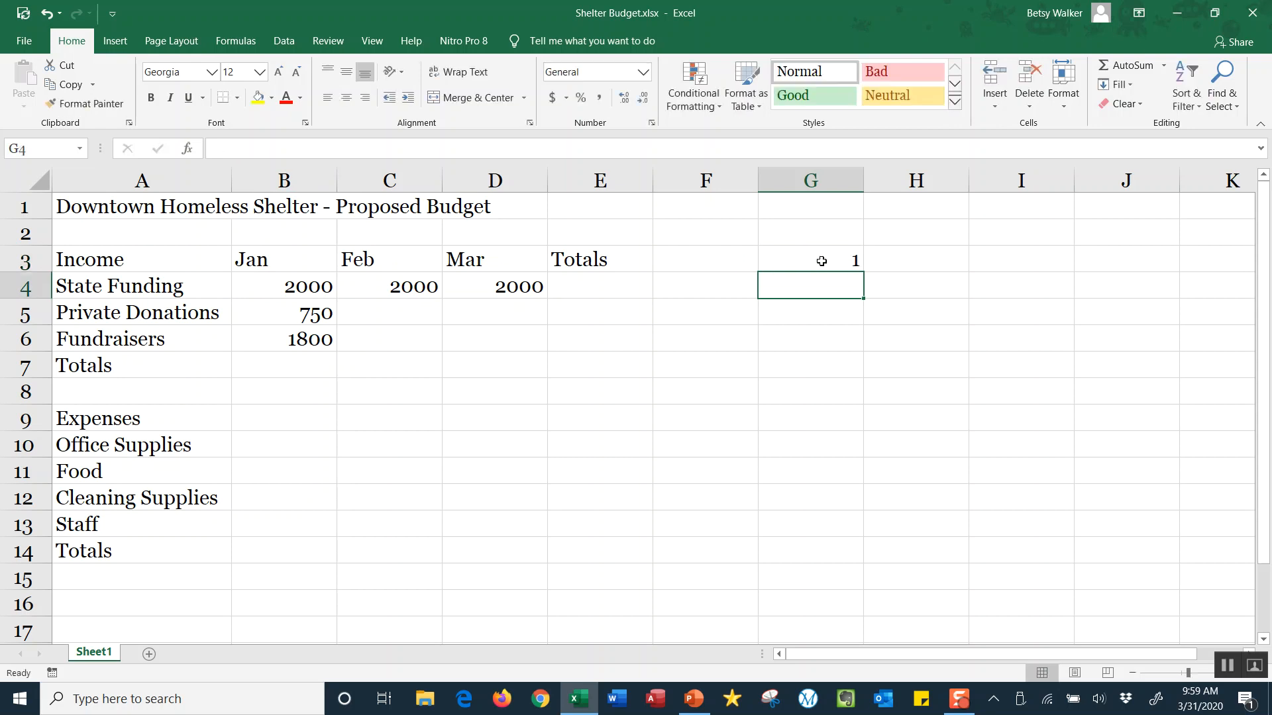
{"action": "type", "text": "2"}
{"action": "key", "text": "Return"}
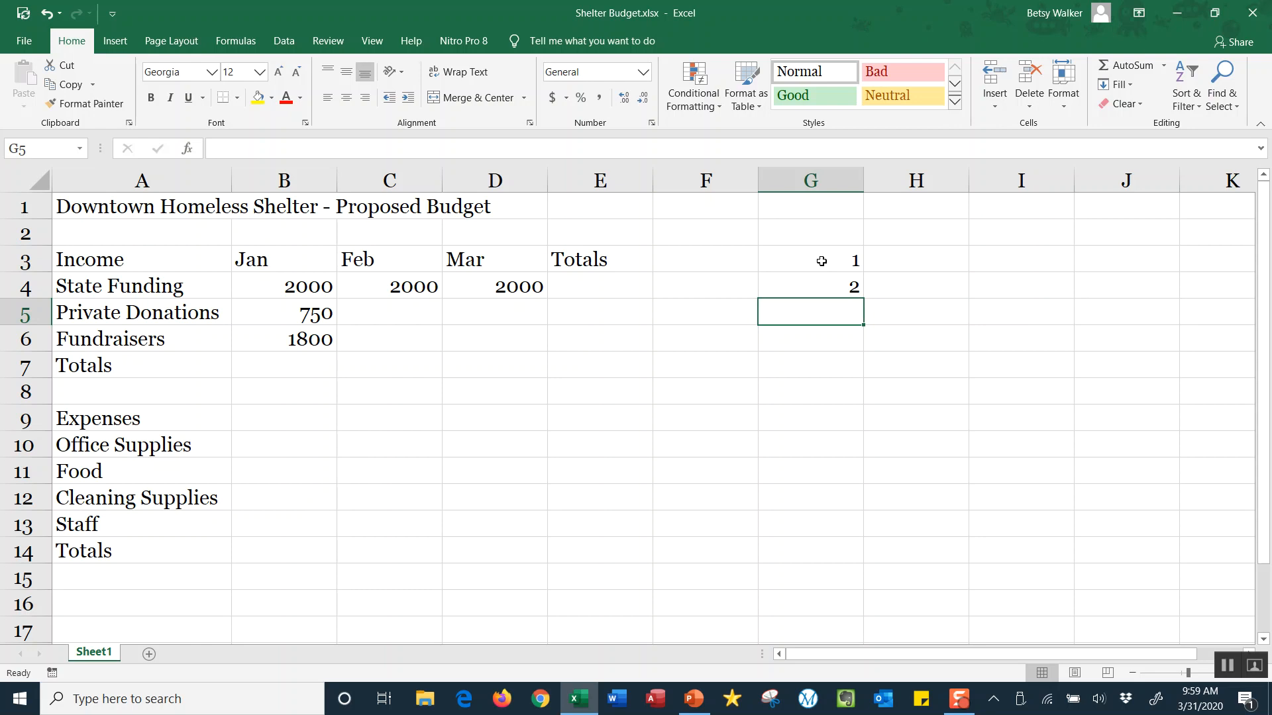
{"action": "left_click", "coordinate": [836, 261]}
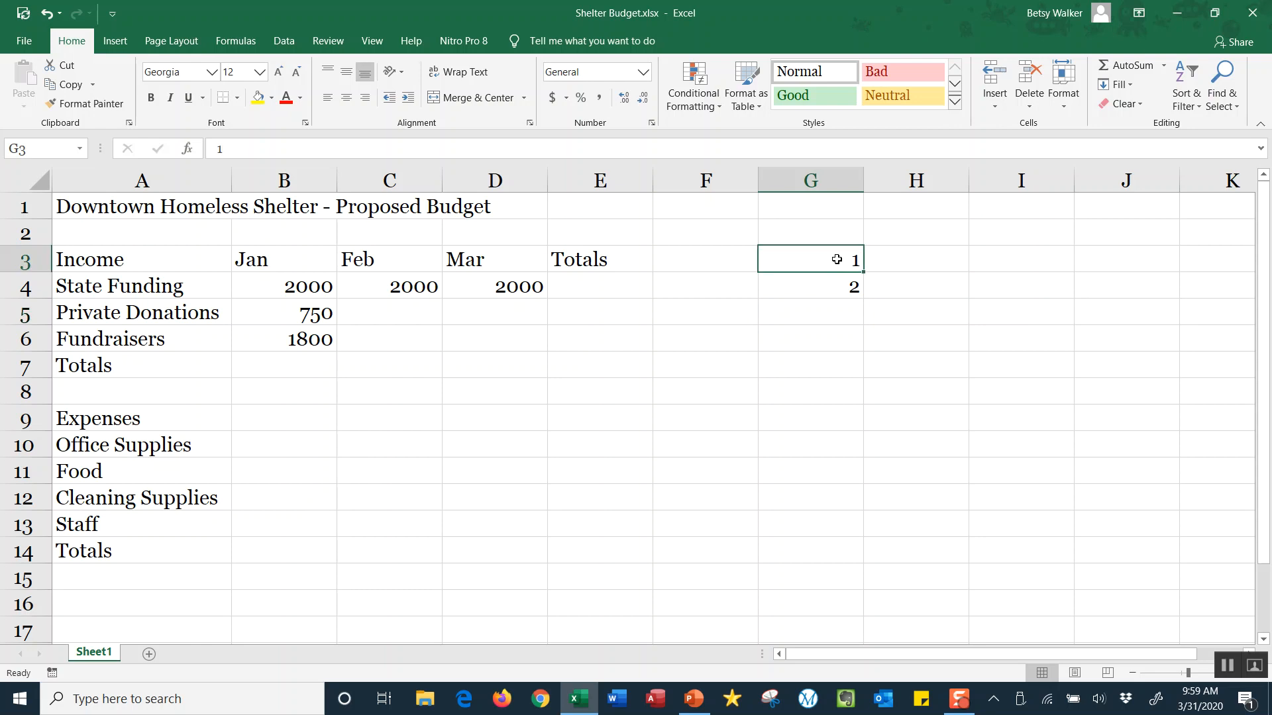
{"action": "left_click_drag", "start_coordinate": [836, 260], "coordinate": [834, 281]}
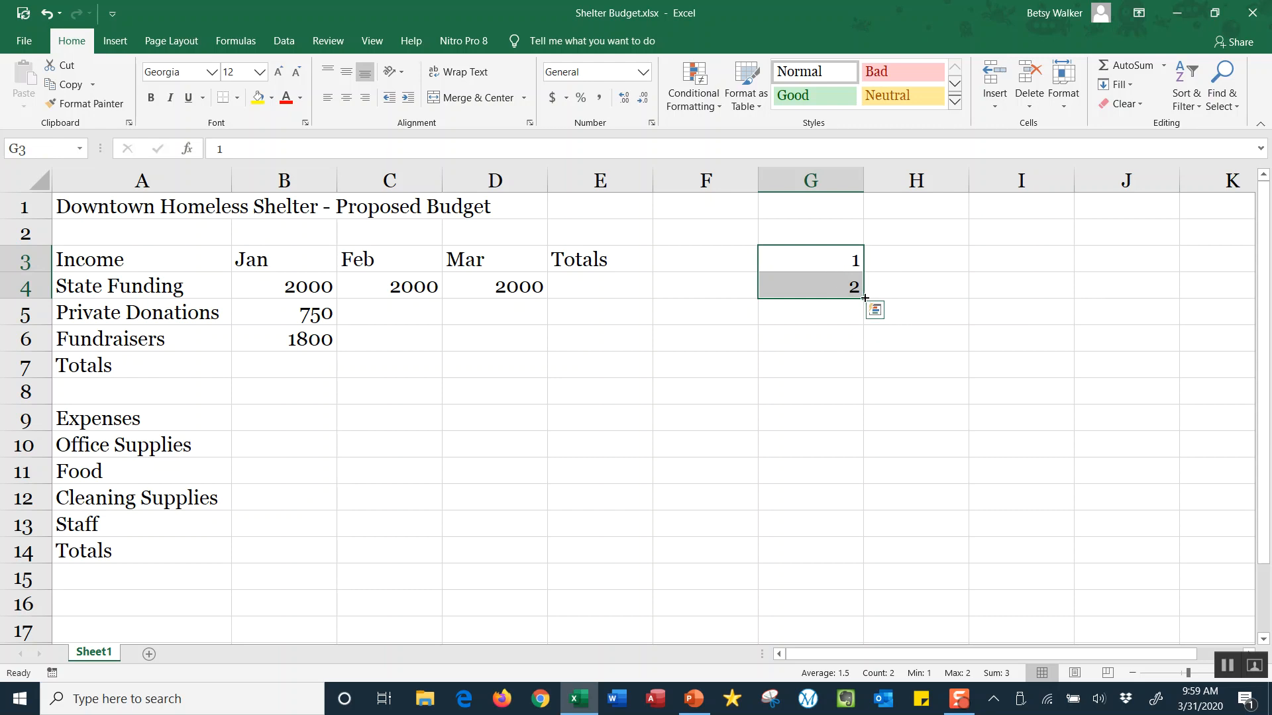
{"action": "left_click_drag", "start_coordinate": [864, 298], "coordinate": [858, 482]}
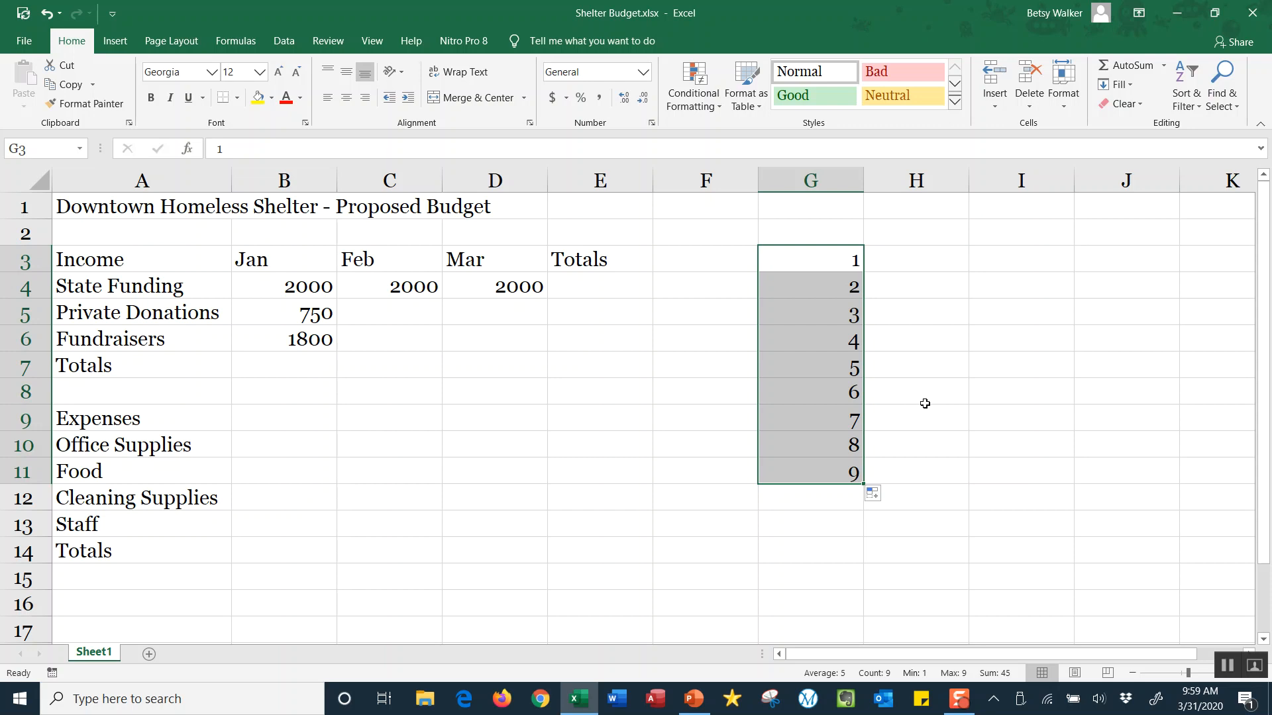
{"action": "key", "text": "Delete"}
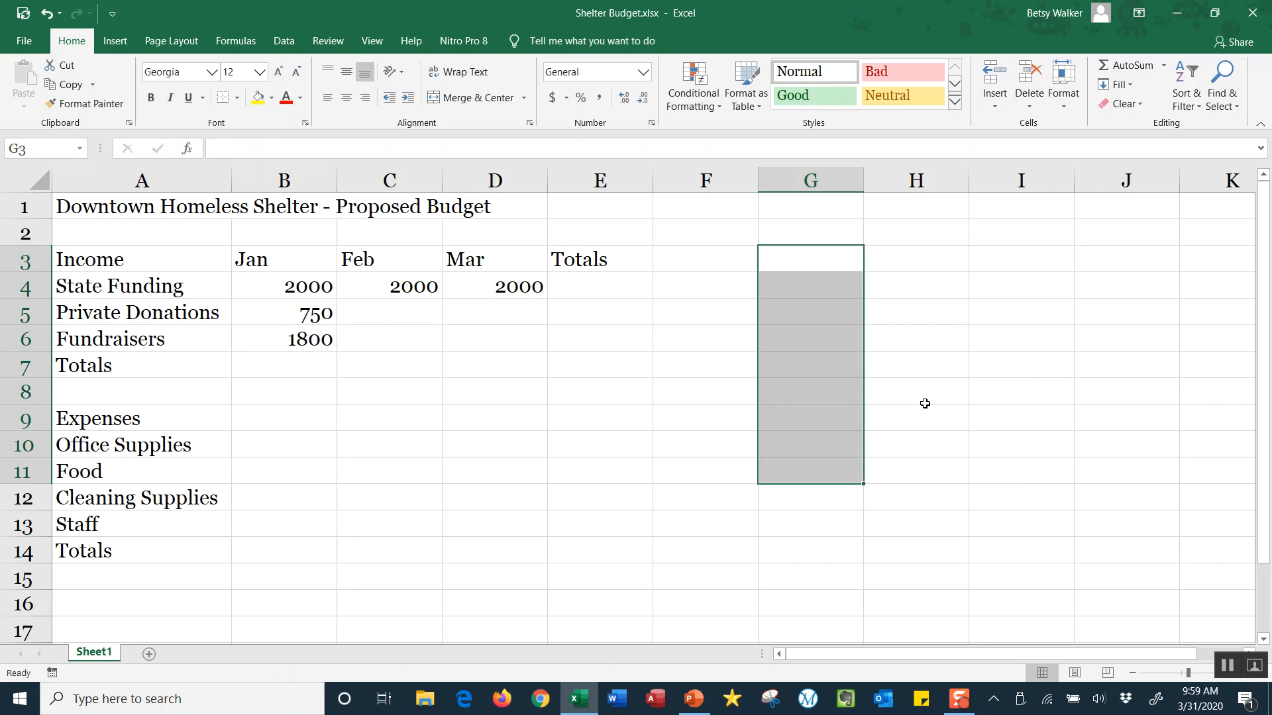
- Enter the February amounts 987 for Private Donations in C5 and 1275 for Fundraisers in C6
{"action": "left_click", "coordinate": [372, 314]}
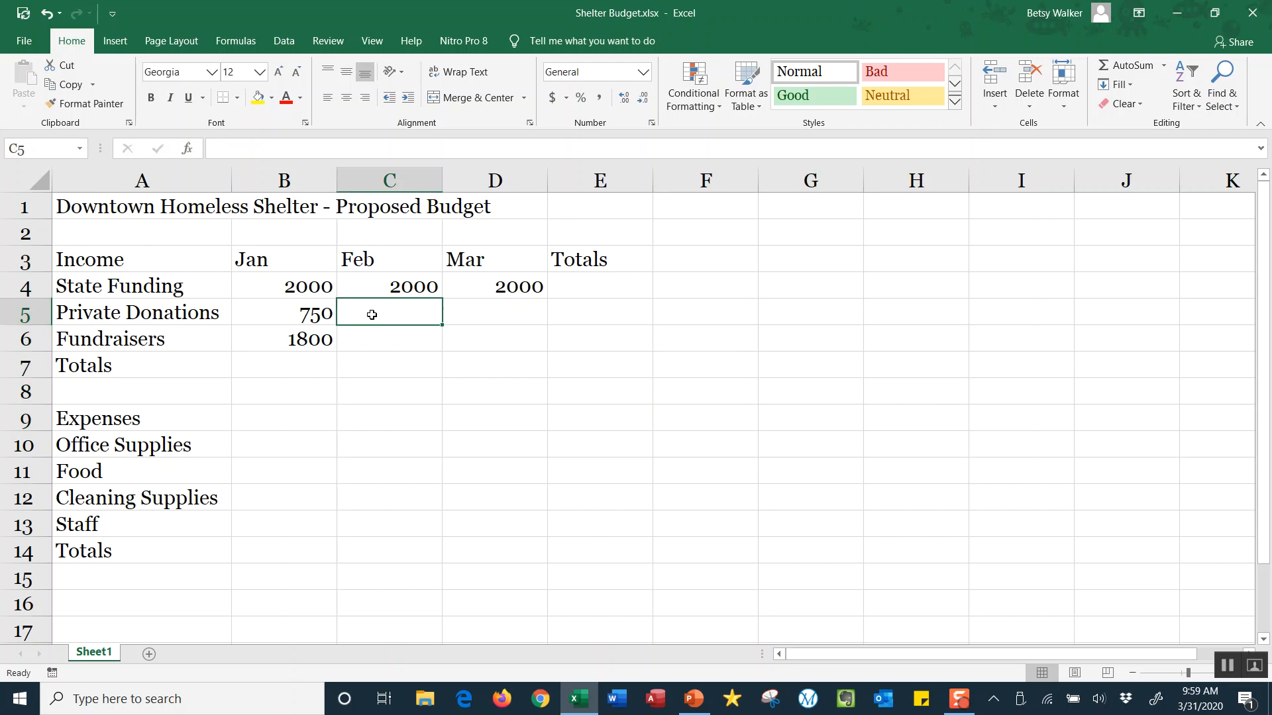
{"action": "type", "text": "987"}
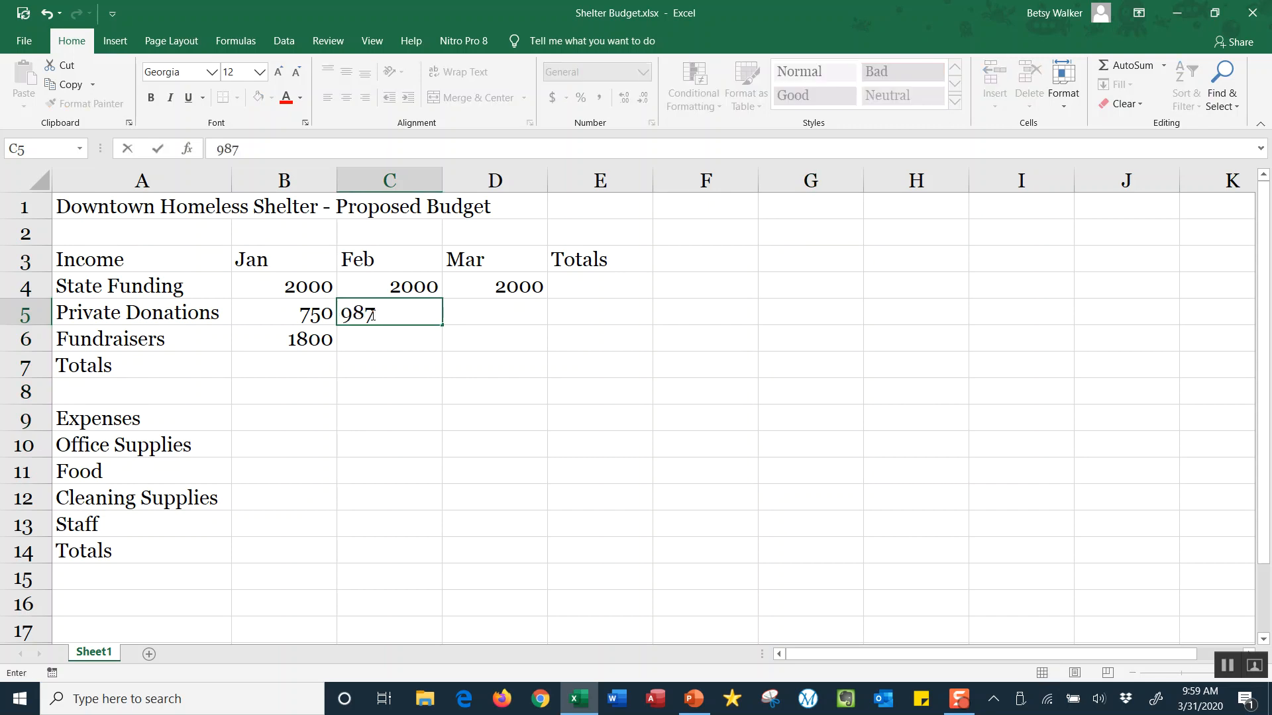
{"action": "key", "text": "Return"}
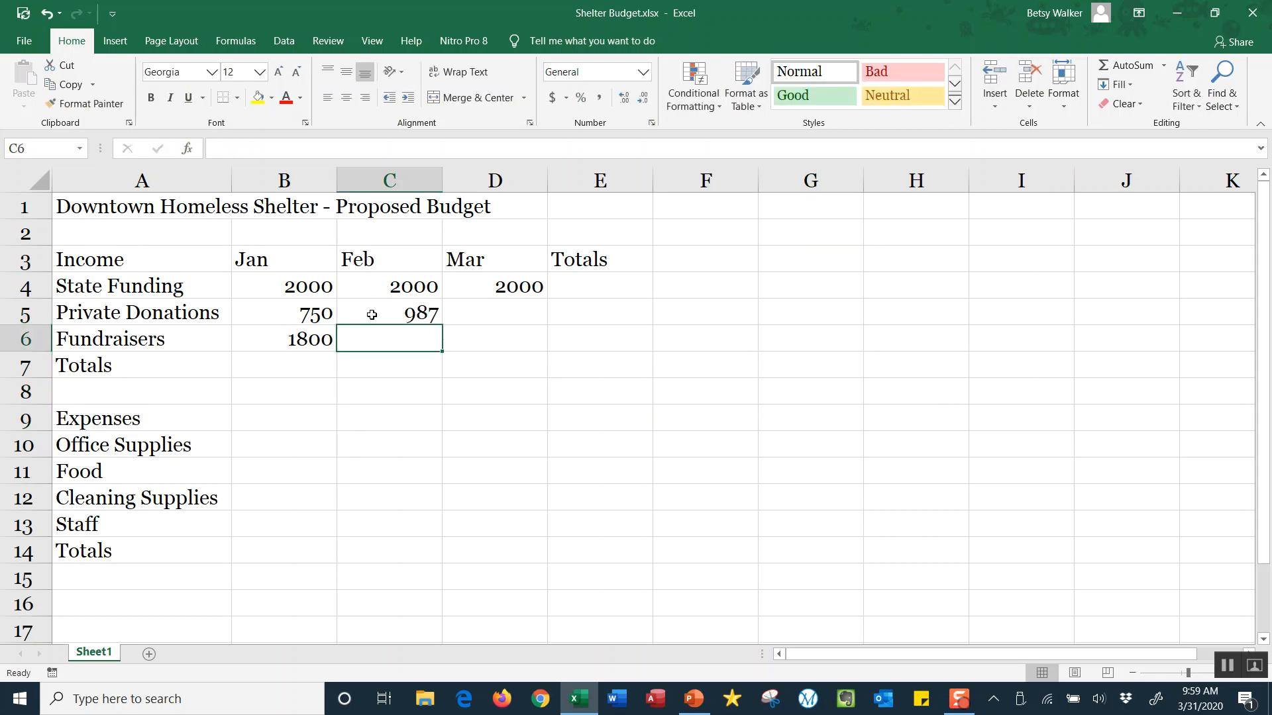
{"action": "type", "text": "1275"}
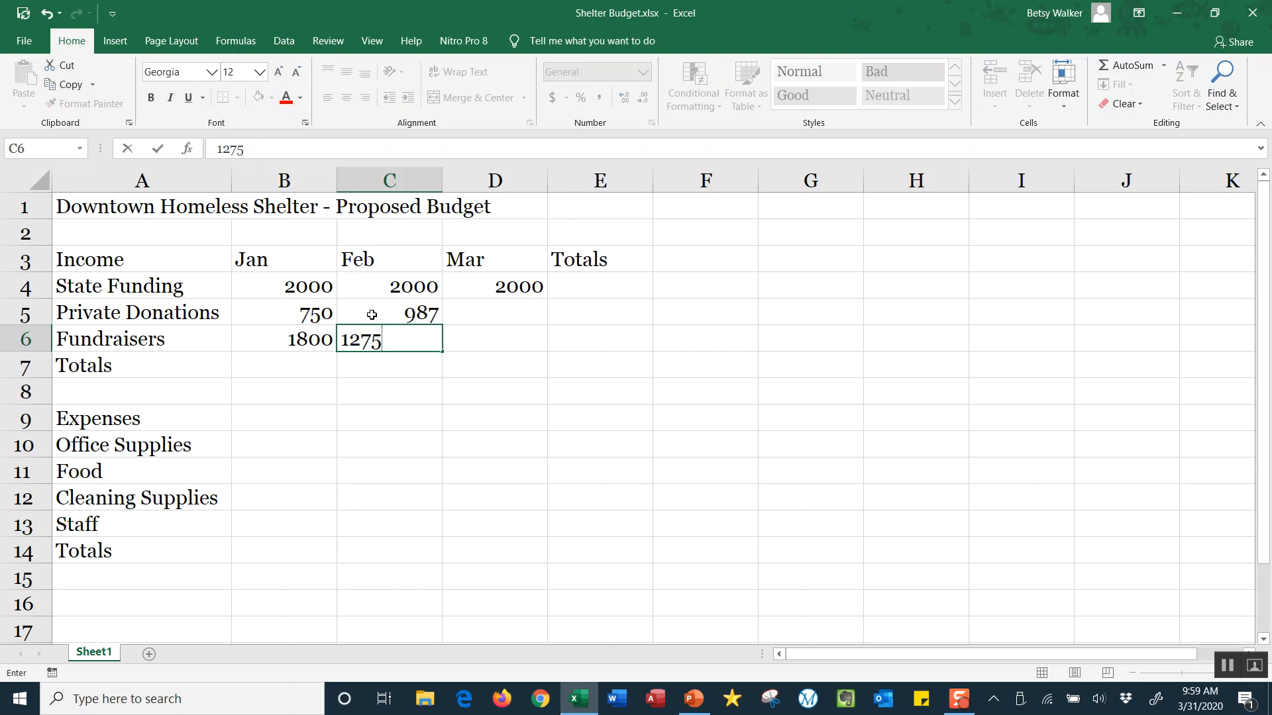
{"action": "key", "text": "Right"}
- Enter the March amounts 1420 for Private Donations in D5 and 1050 for Fundraisers in D6
{"action": "key", "text": "Up"}
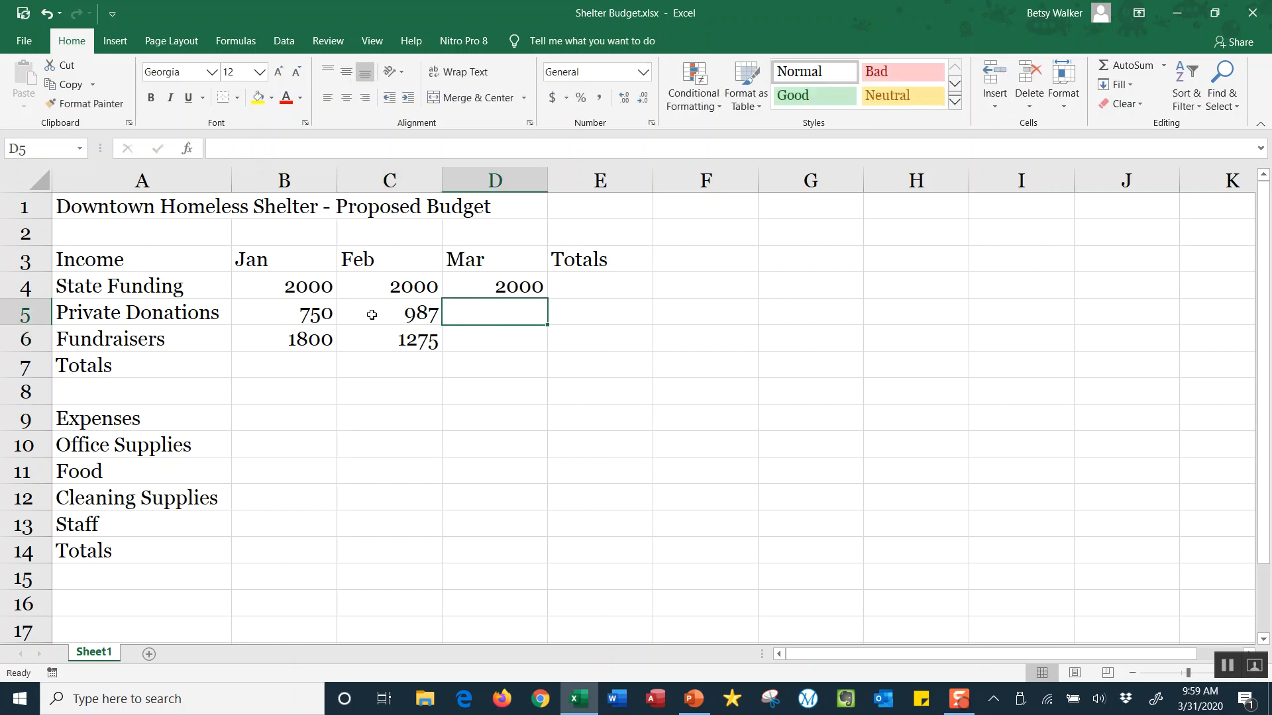
{"action": "type", "text": "1420"}
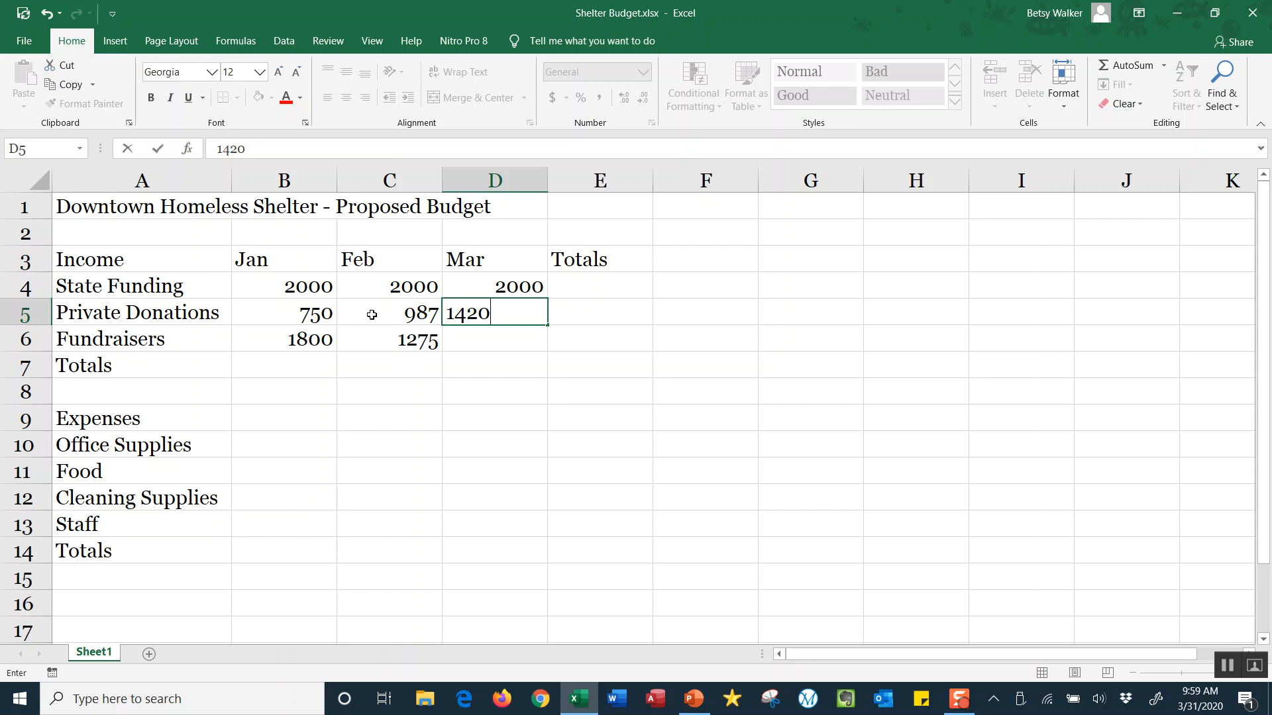
{"action": "key", "text": "Return"}
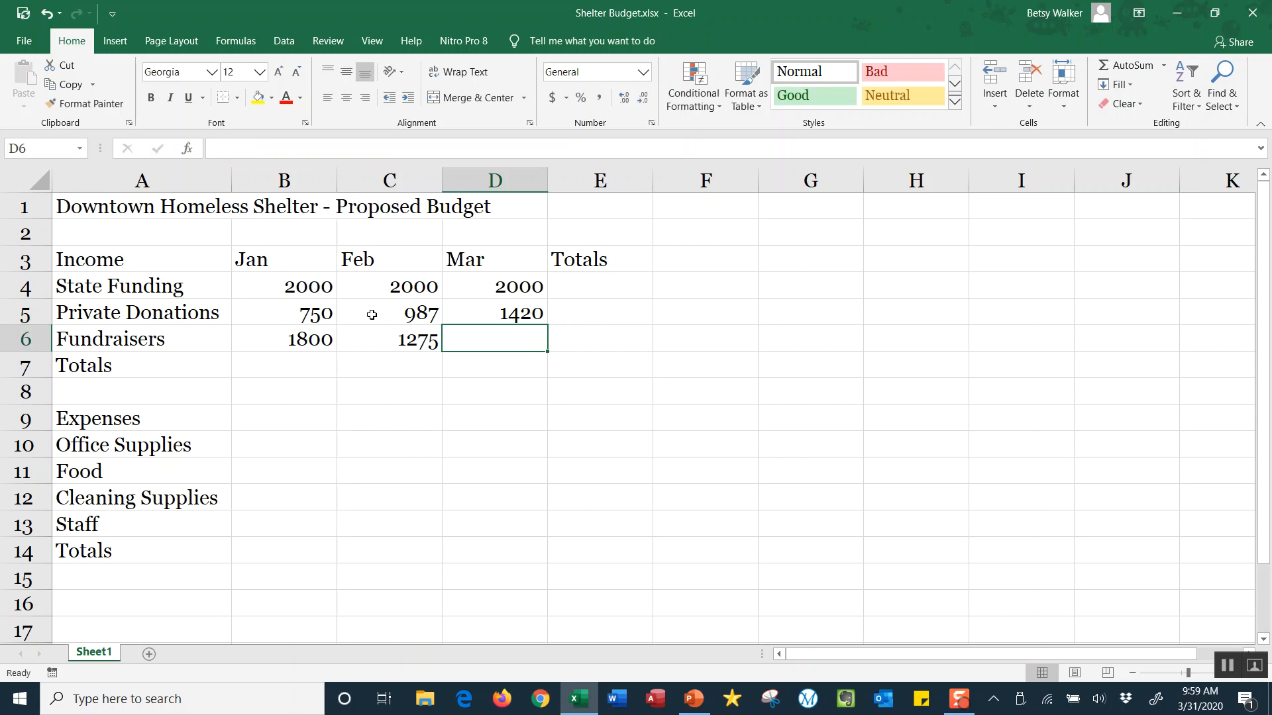
{"action": "type", "text": "1050"}
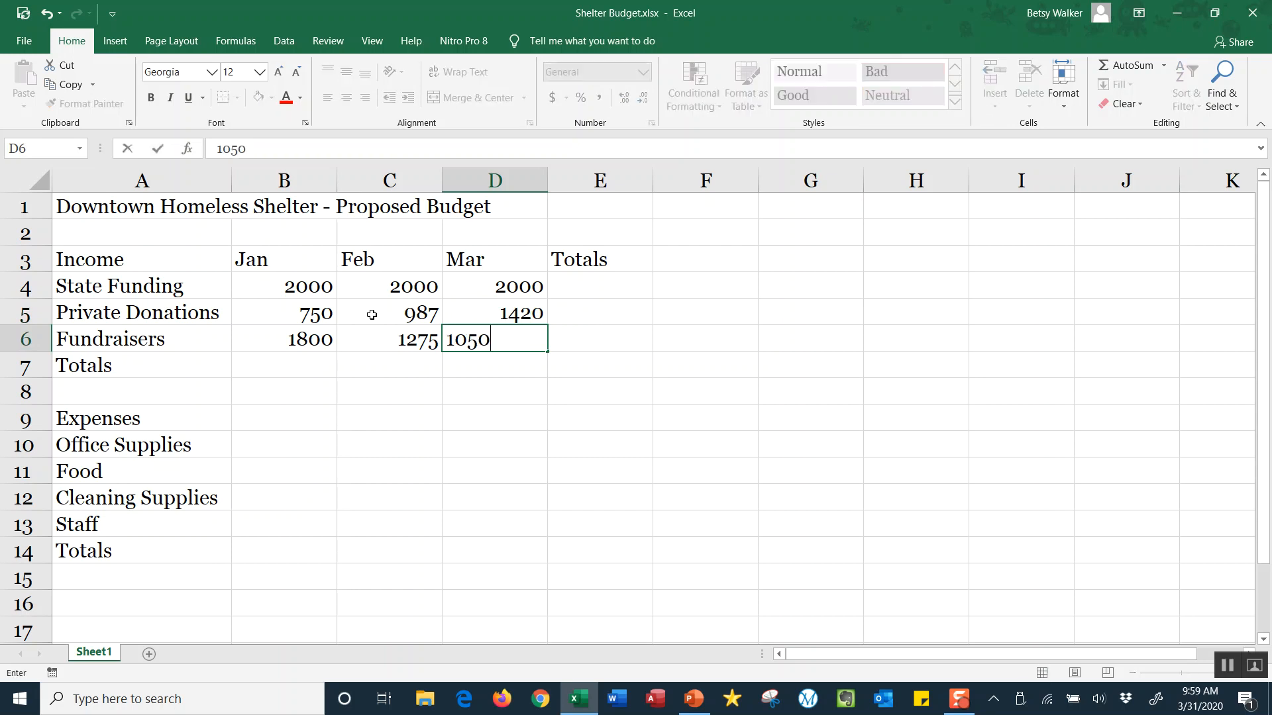
{"action": "key", "text": "Return"}
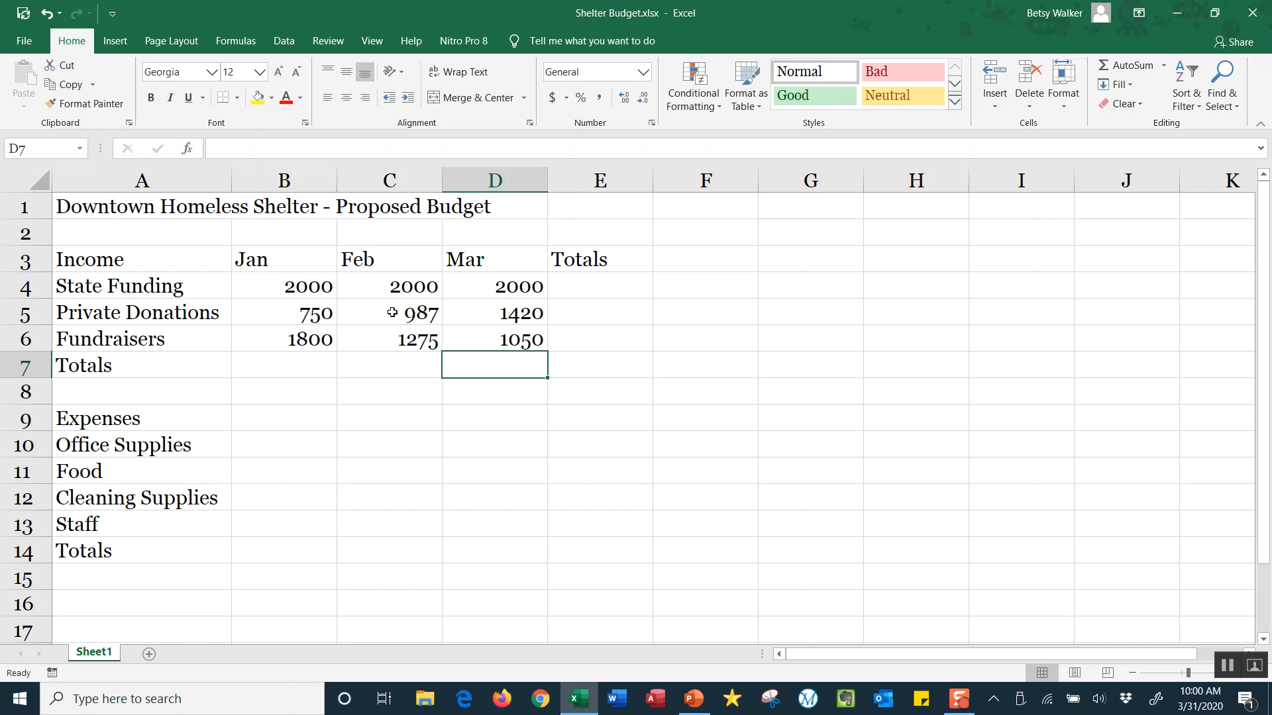
- Overwrite the March Private Donations amount in D5 with 1320
{"action": "left_click", "coordinate": [491, 315]}
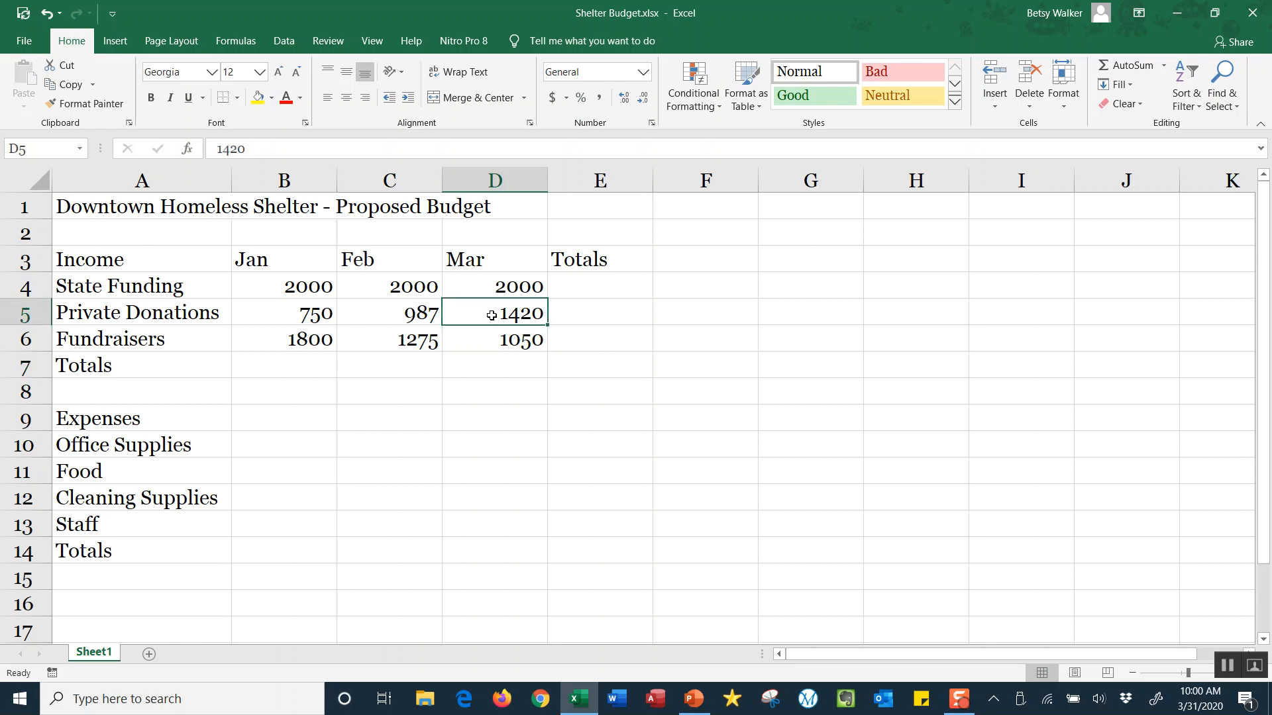
{"action": "type", "text": "1320"}
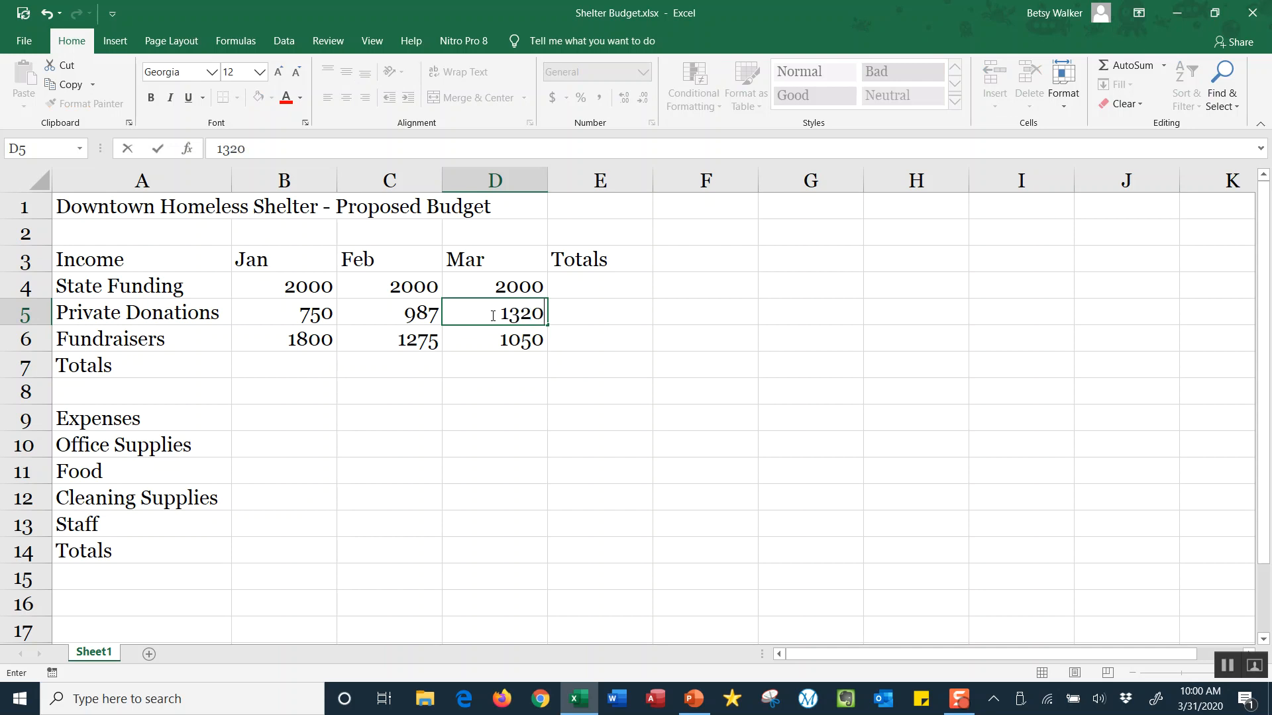
{"action": "key", "text": "Return"}
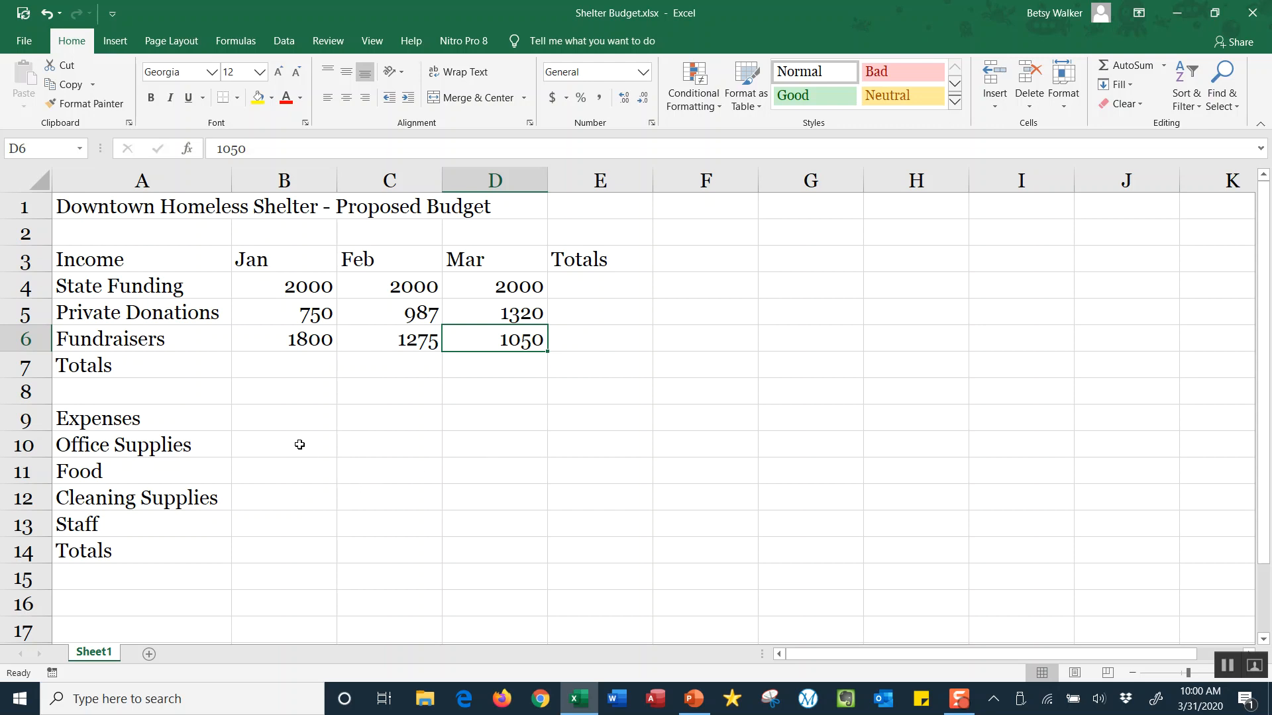
- Select the expense range B10:D13 and enter the January expenses 150, 1000, 275 and 3000 in B10 to B13
{"action": "left_click_drag", "start_coordinate": [299, 445], "coordinate": [463, 521]}
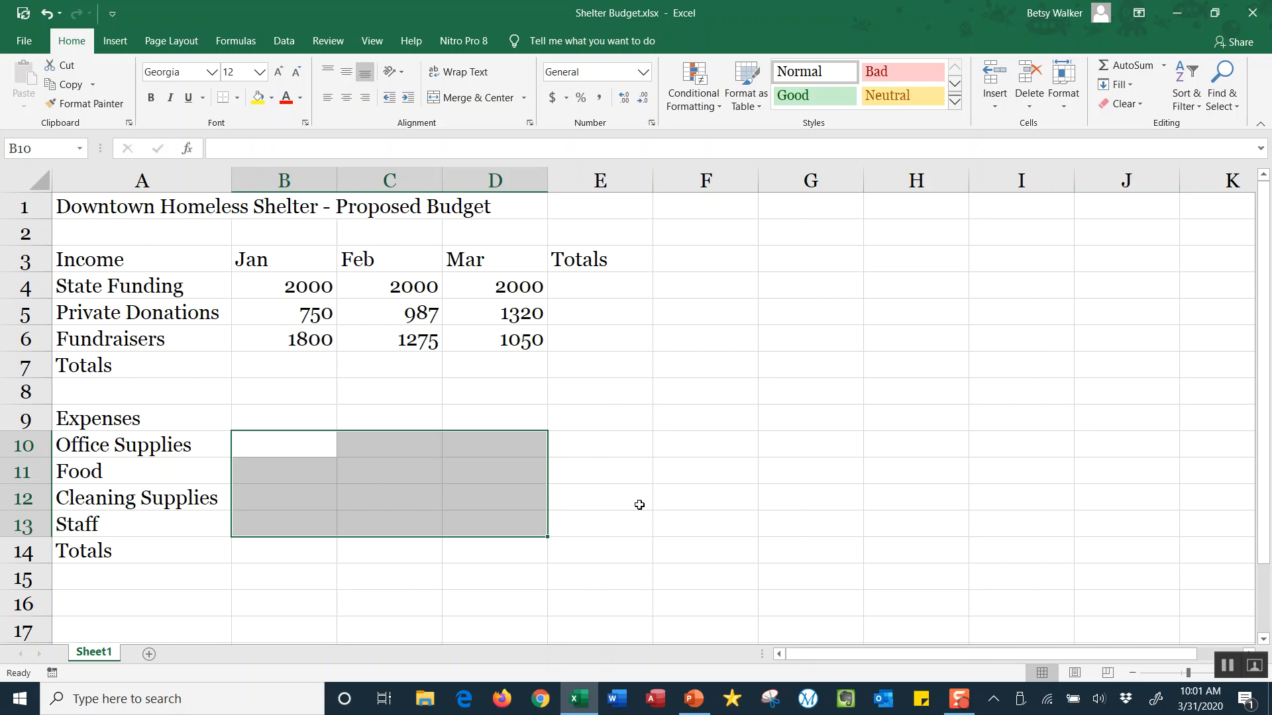
{"action": "type", "text": "150"}
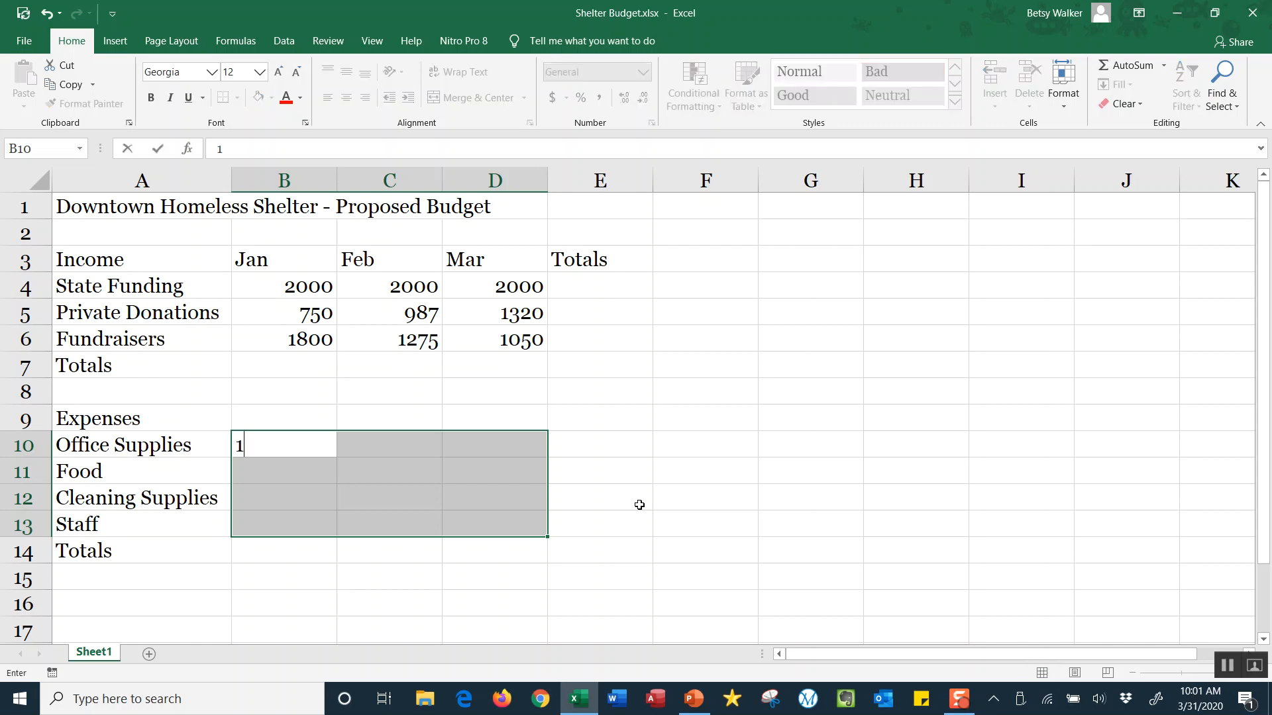
{"action": "key", "text": "Return"}
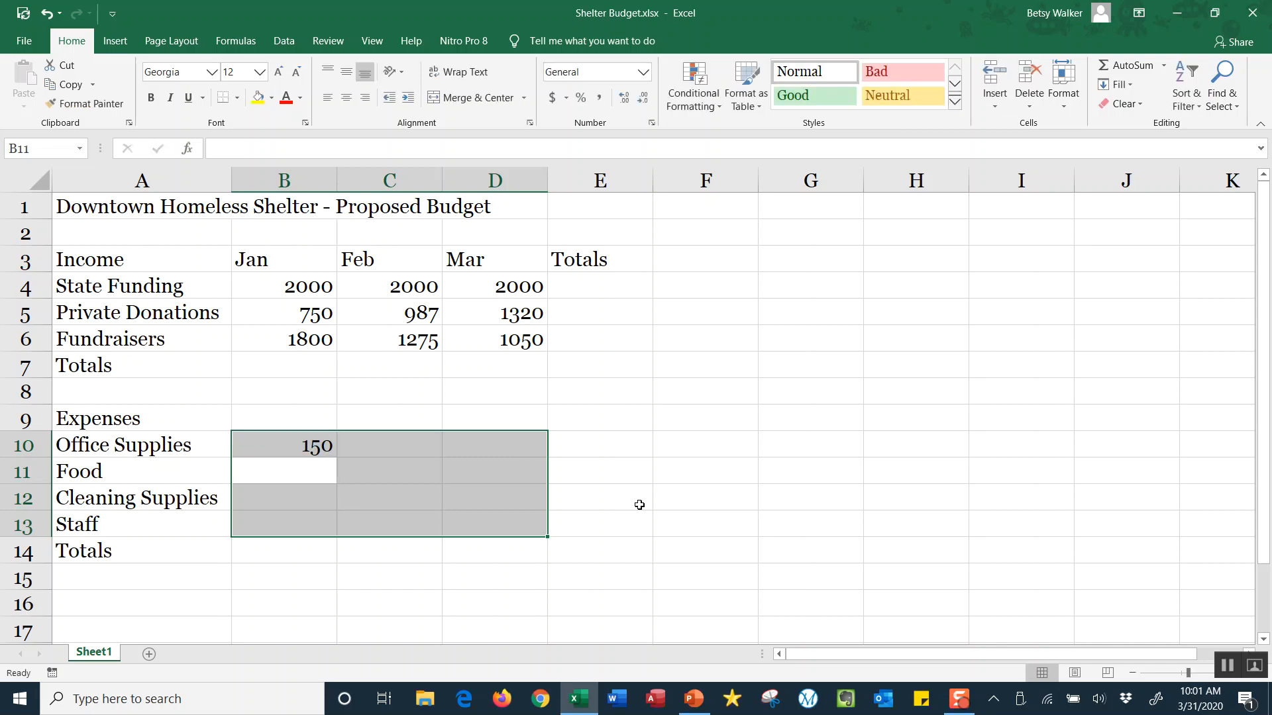
{"action": "type", "text": "1000"}
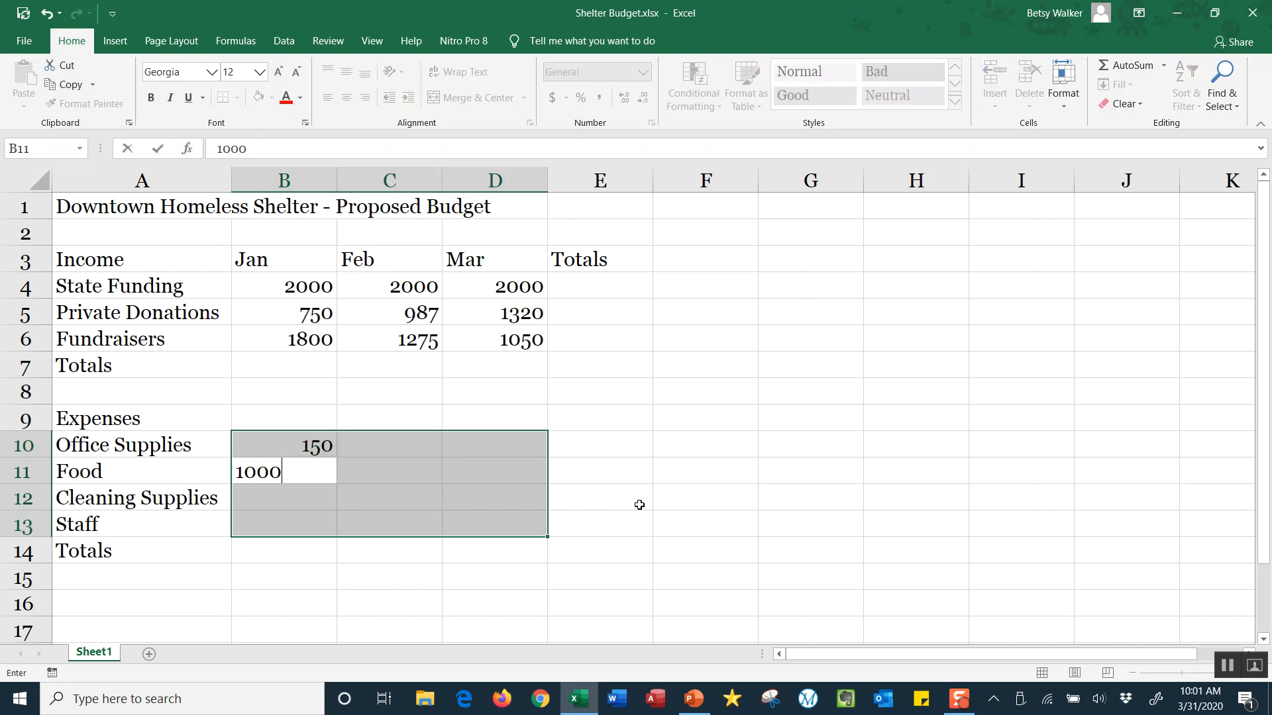
{"action": "key", "text": "Return"}
{"action": "type", "text": "275"}
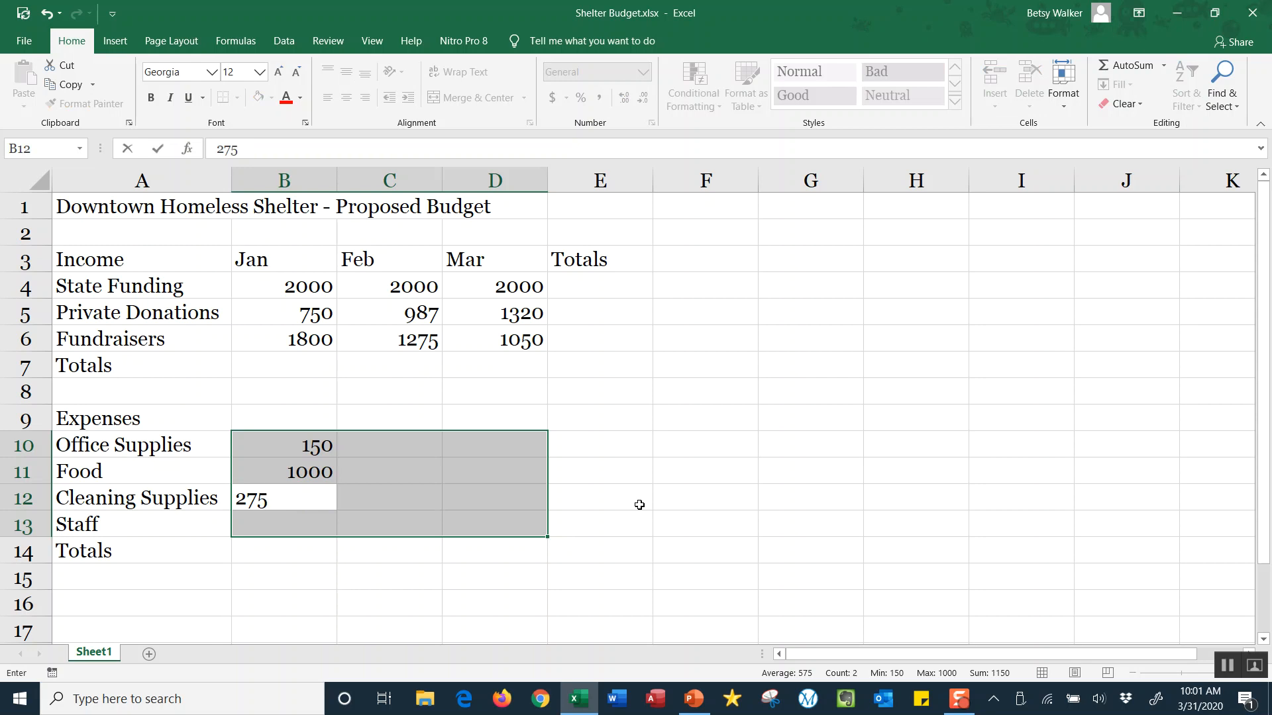
{"action": "key", "text": "Return"}
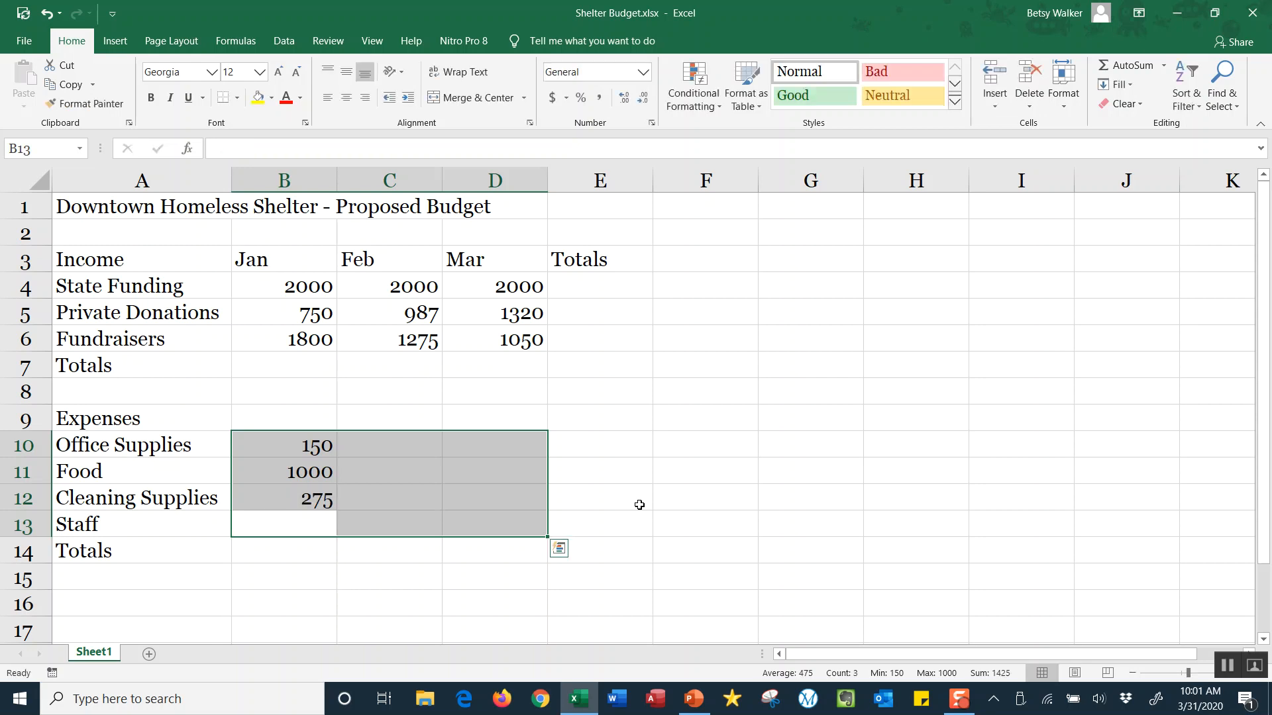
{"action": "type", "text": "3000"}
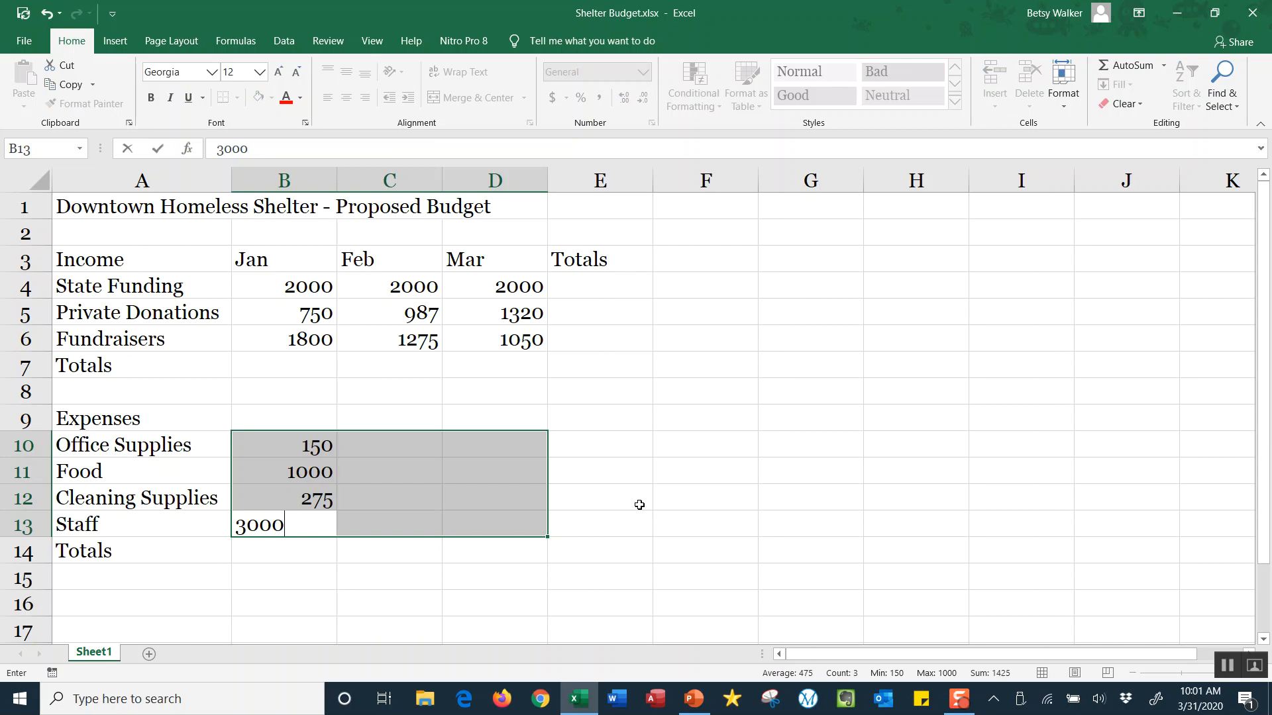
{"action": "key", "text": "Return"}
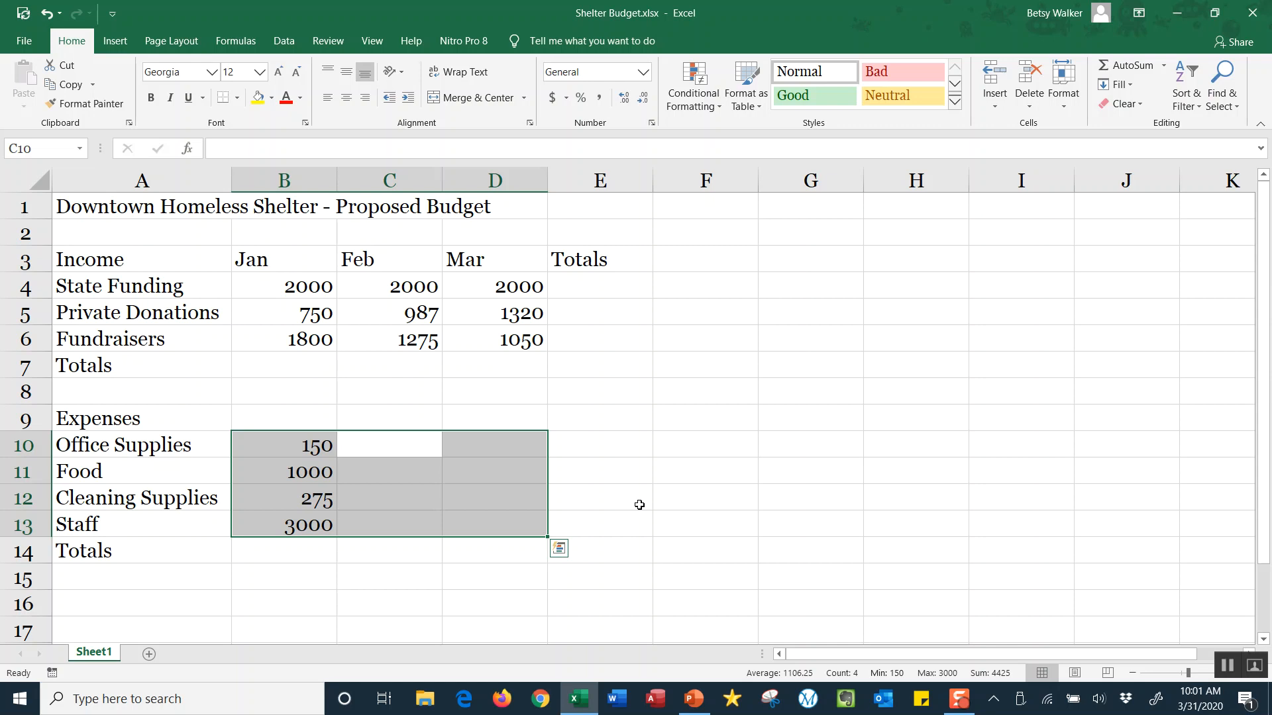
- Enter the February expenses 100, 1385, 275 and 3000 in C10 to C13 of the selected range
{"action": "type", "text": "100"}
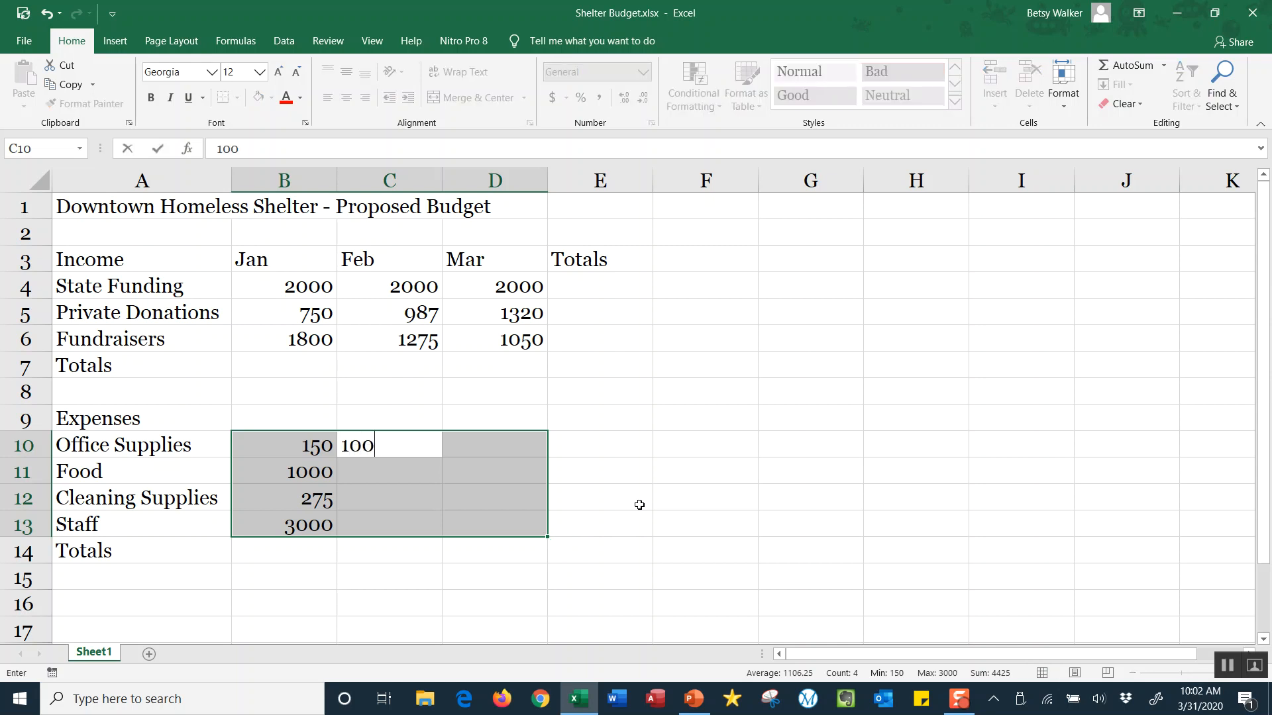
{"action": "key", "text": "Return"}
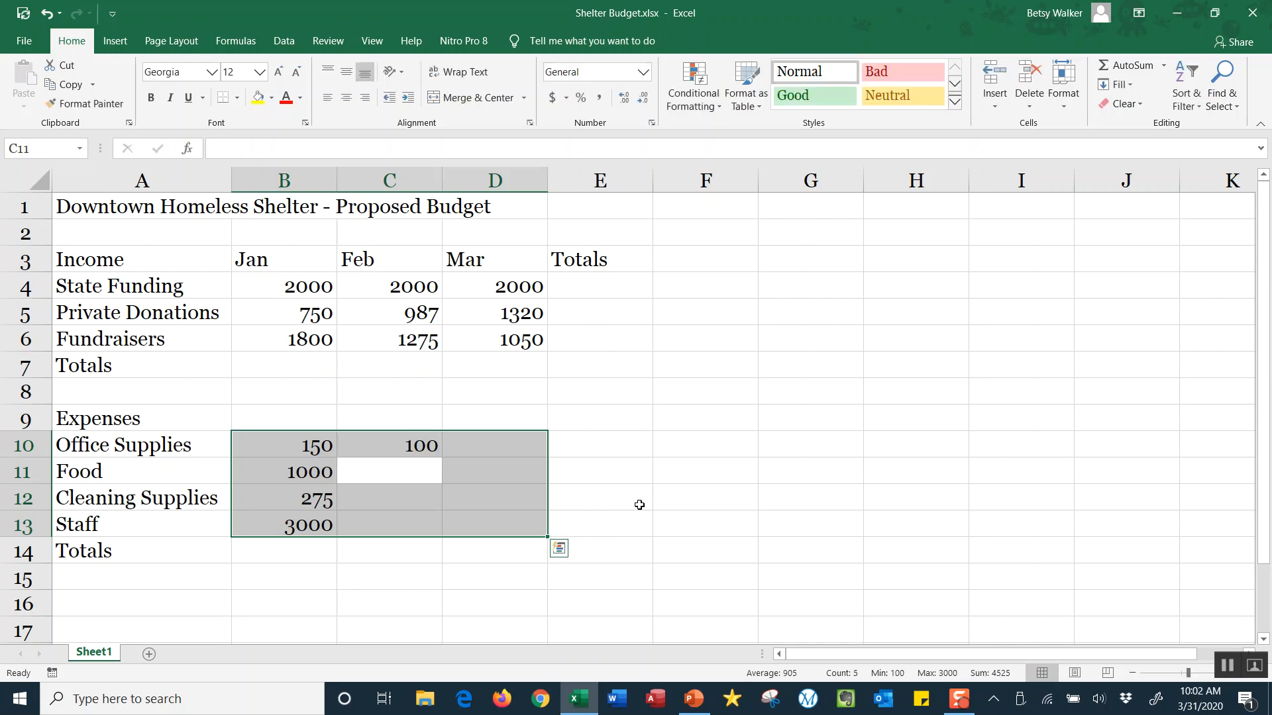
{"action": "type", "text": "1385"}
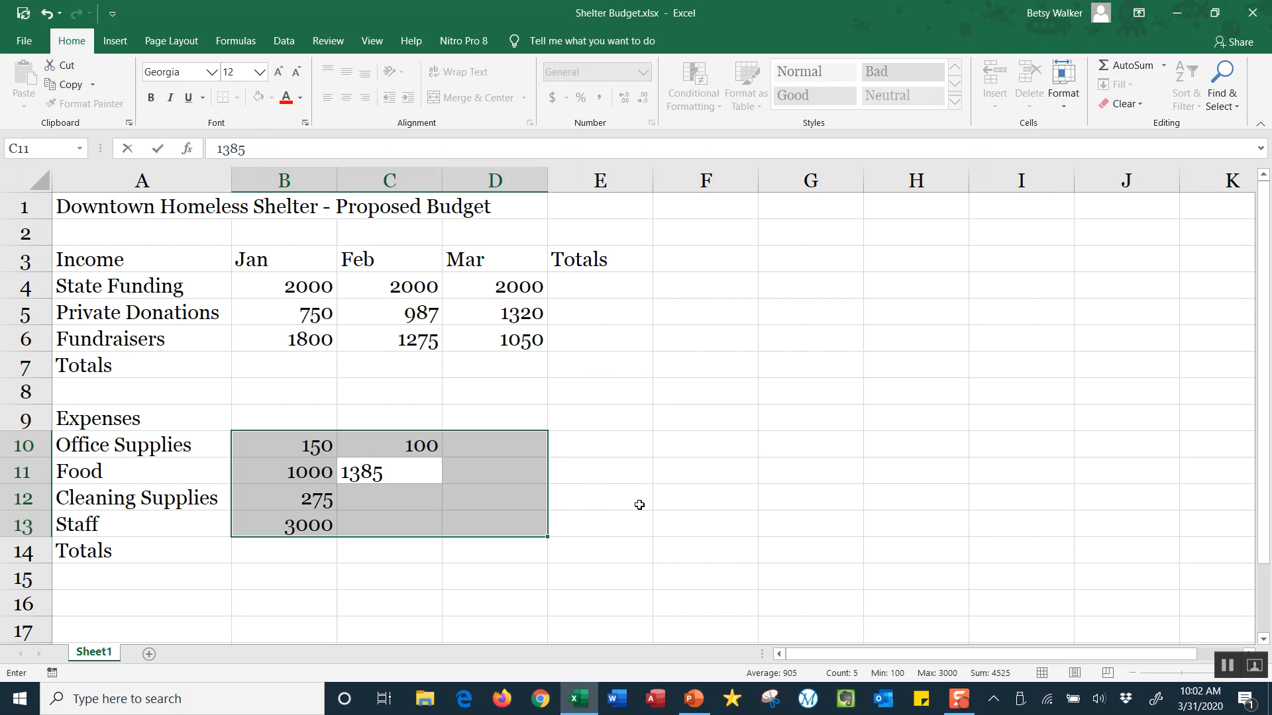
{"action": "key", "text": "Return"}
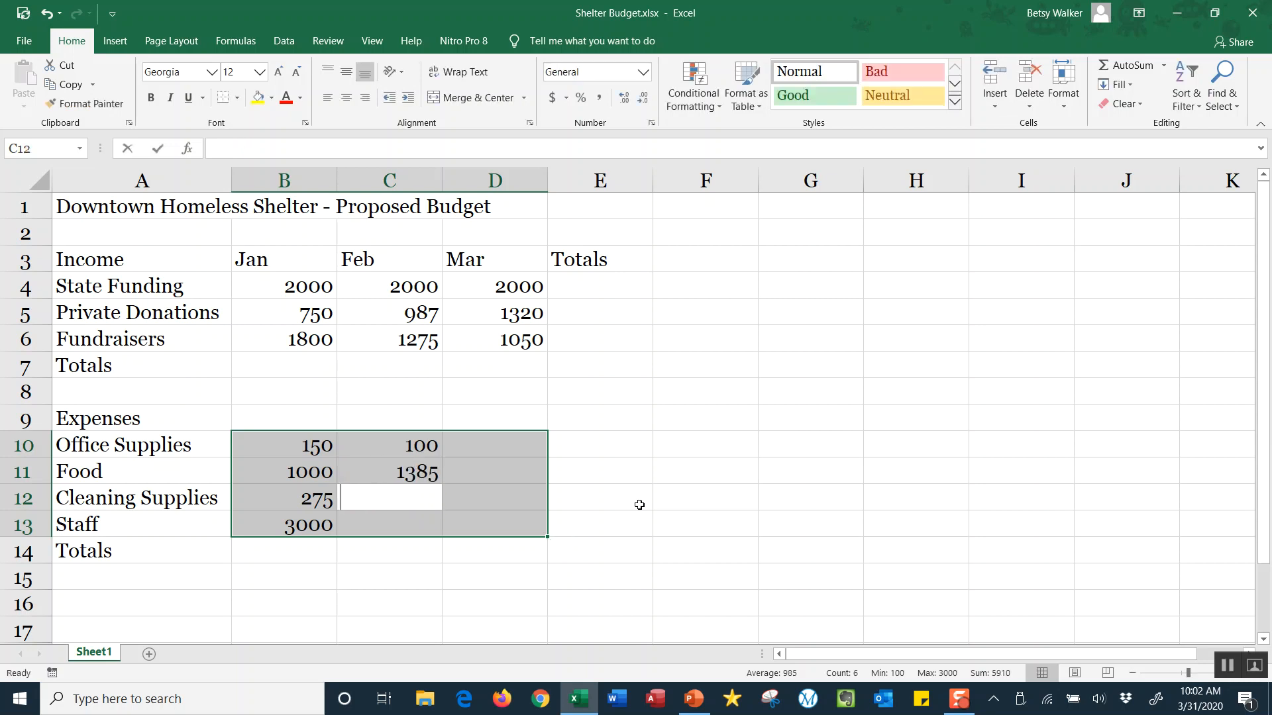
{"action": "type", "text": "275"}
{"action": "key", "text": "Return"}
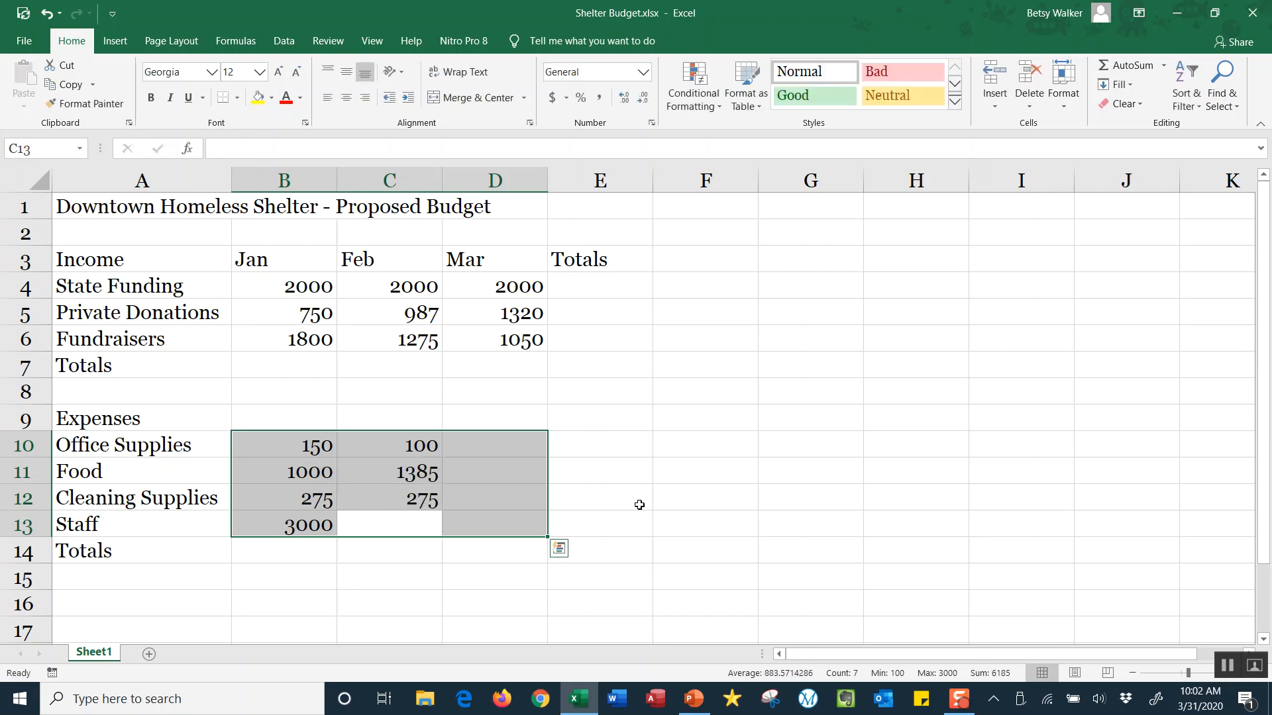
{"action": "type", "text": "3000"}
{"action": "key", "text": "Return"}
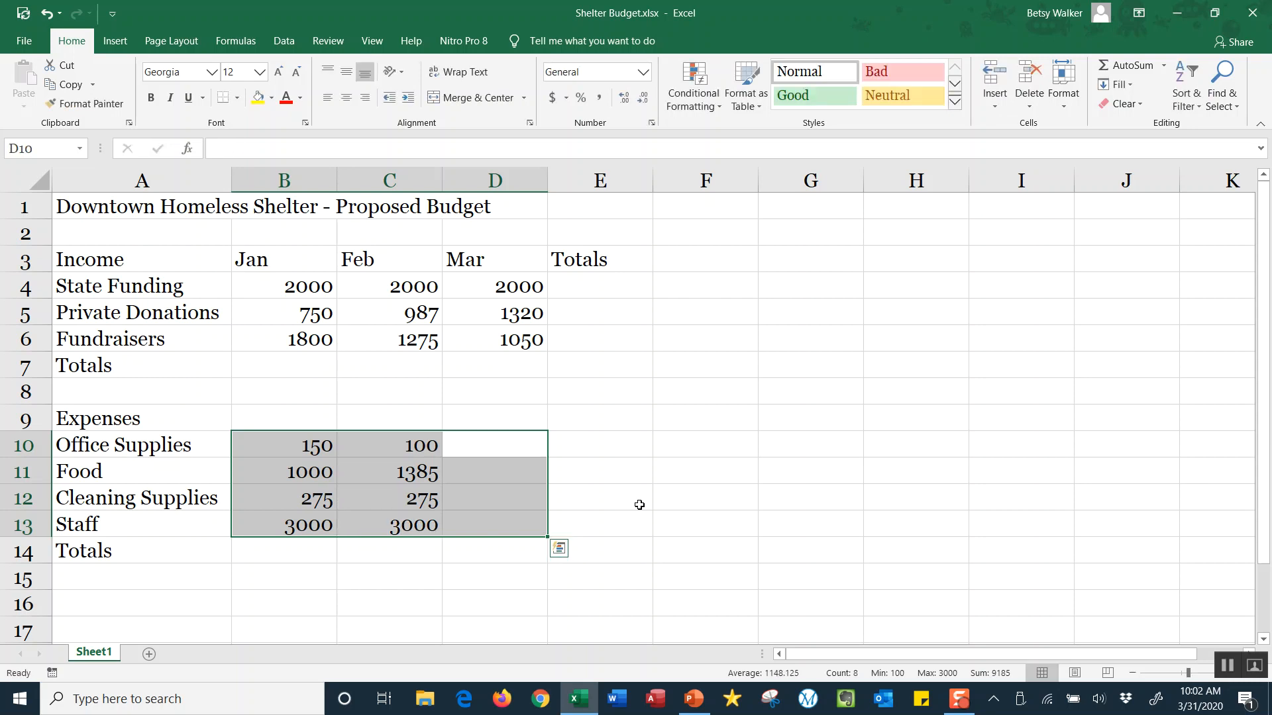
- Enter the March expenses 125, 975, 275 and 3000 in D10 to D13, and deselect the range
{"action": "type", "text": "125"}
{"action": "key", "text": "Return"}
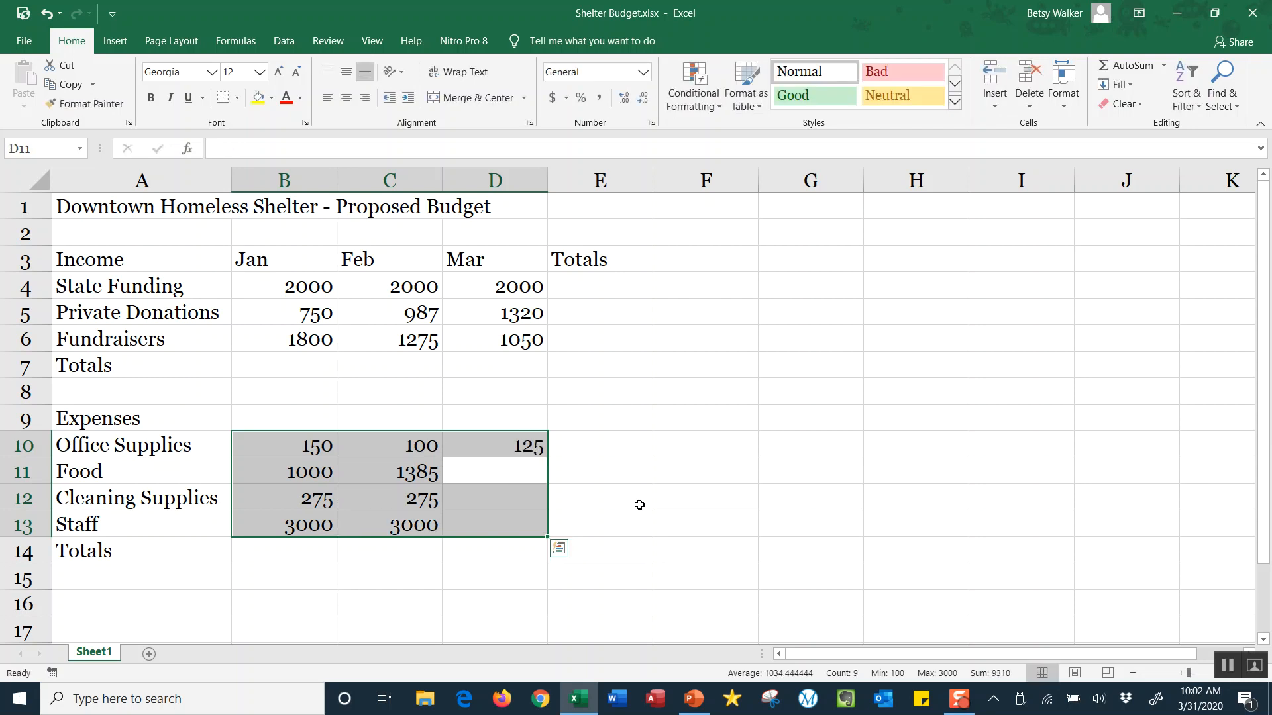
{"action": "type", "text": "975"}
{"action": "key", "text": "Return"}
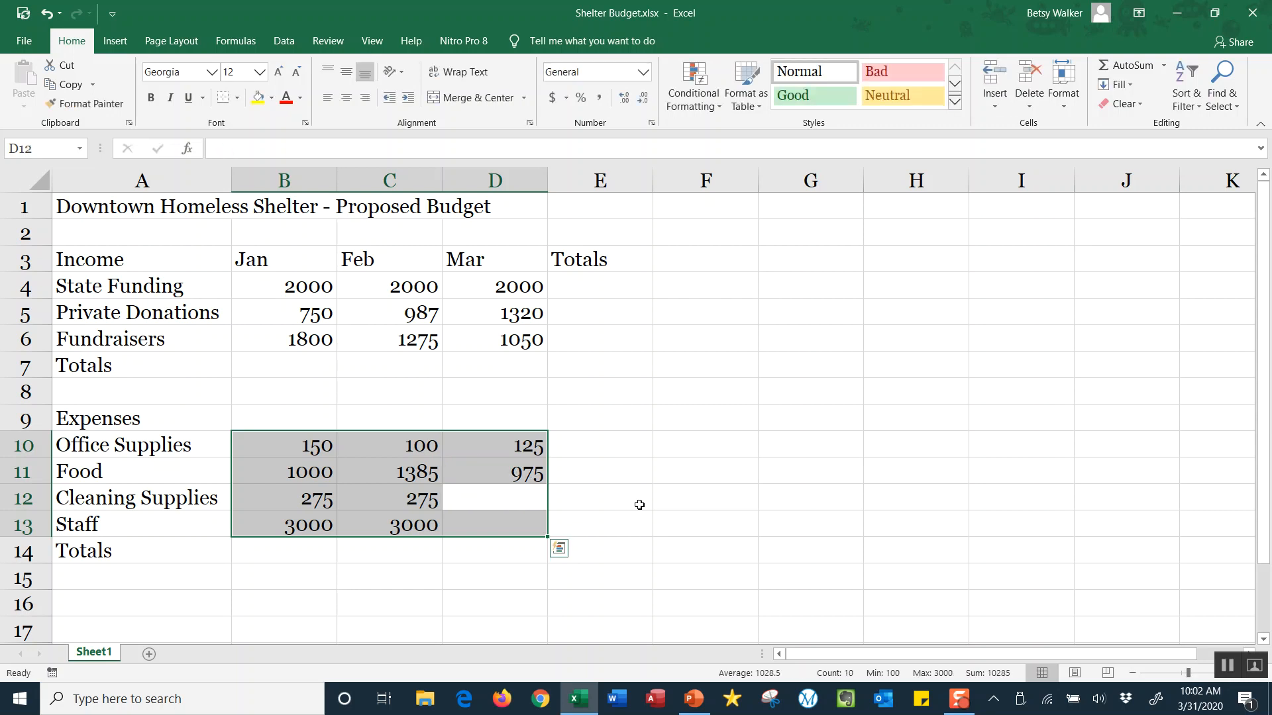
{"action": "type", "text": "275"}
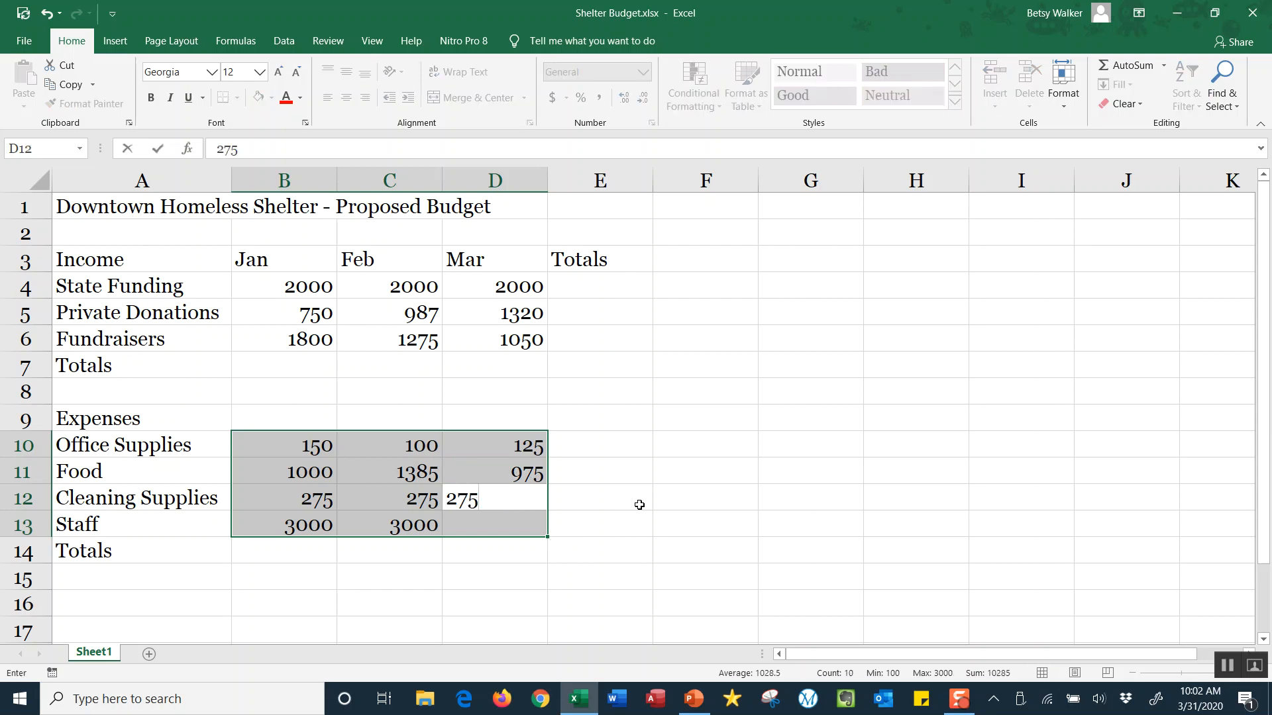
{"action": "key", "text": "Return"}
{"action": "type", "text": "3000"}
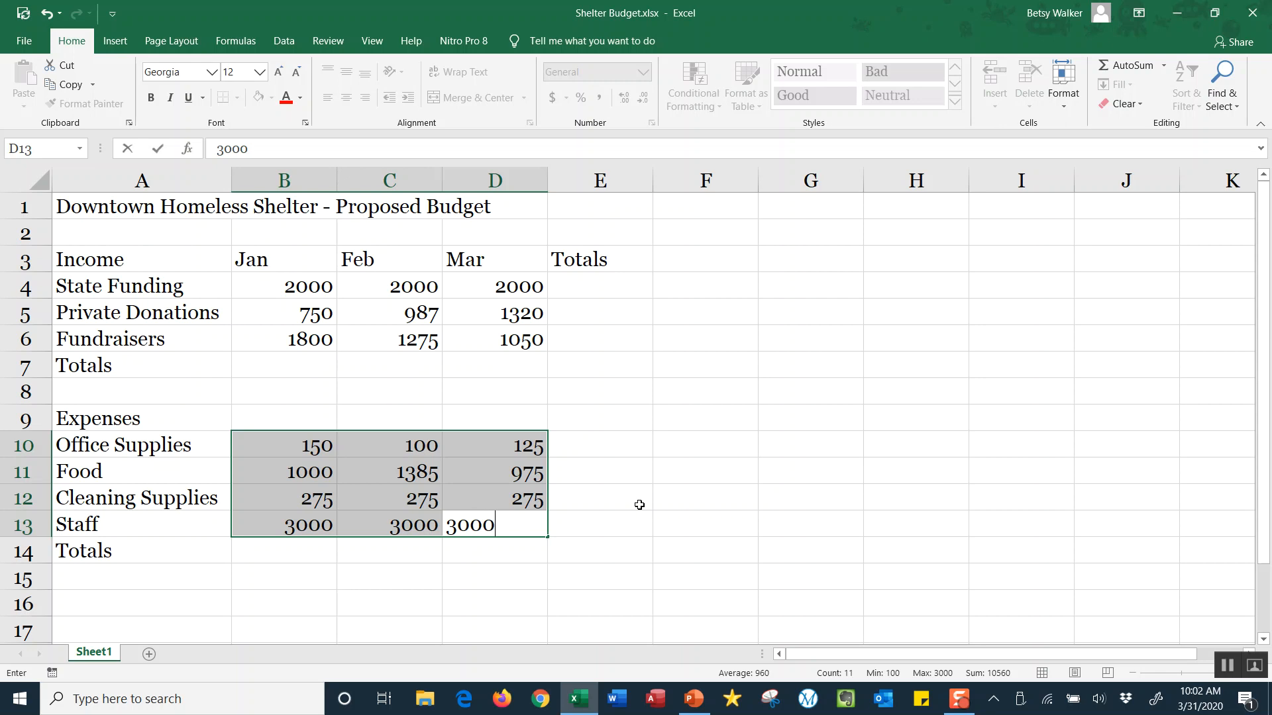
{"action": "key", "text": "Return"}
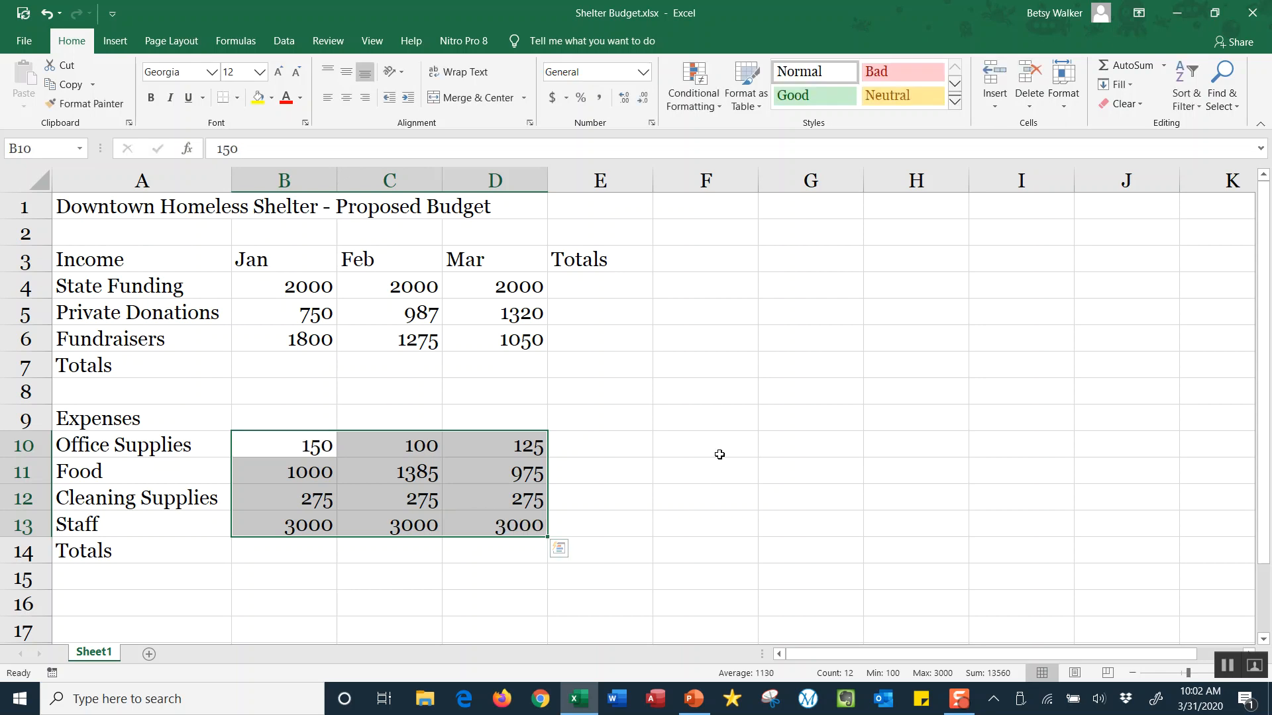
{"action": "left_click", "coordinate": [819, 266]}
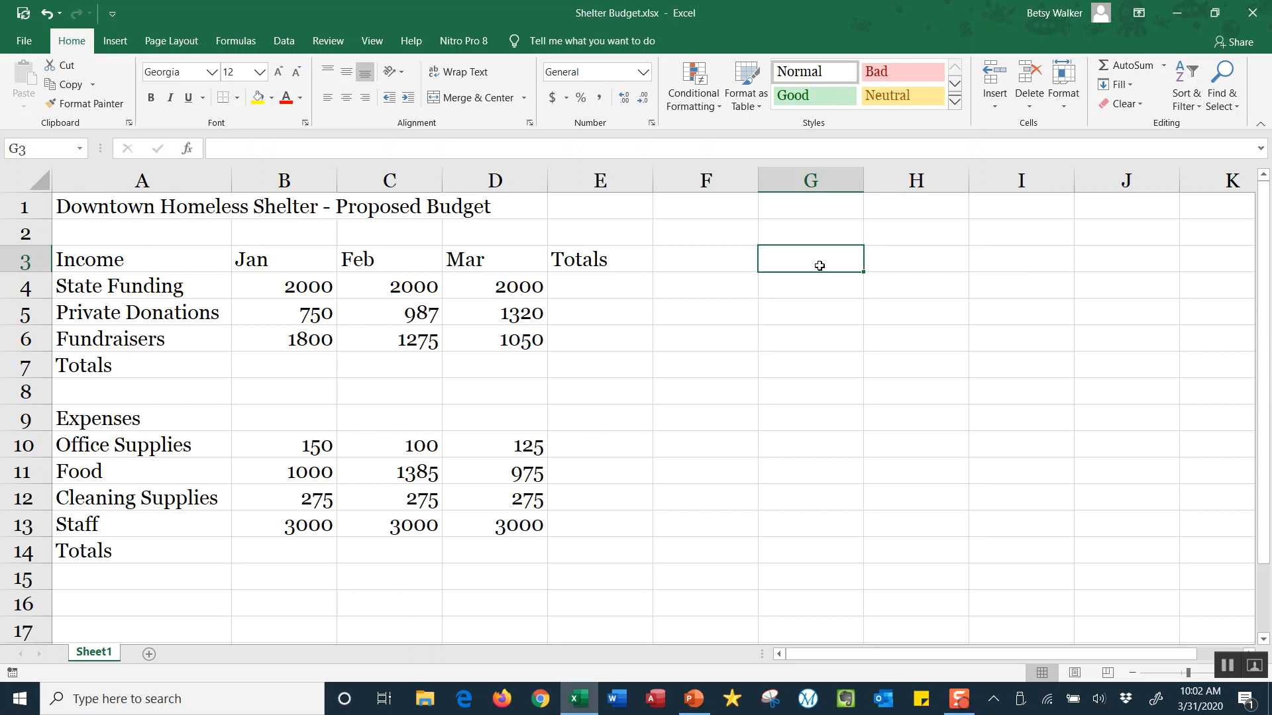
- Enter 2000+2000+2000 in E4 as the State Funding total, without a leading equal sign
{"action": "left_click", "coordinate": [579, 291]}
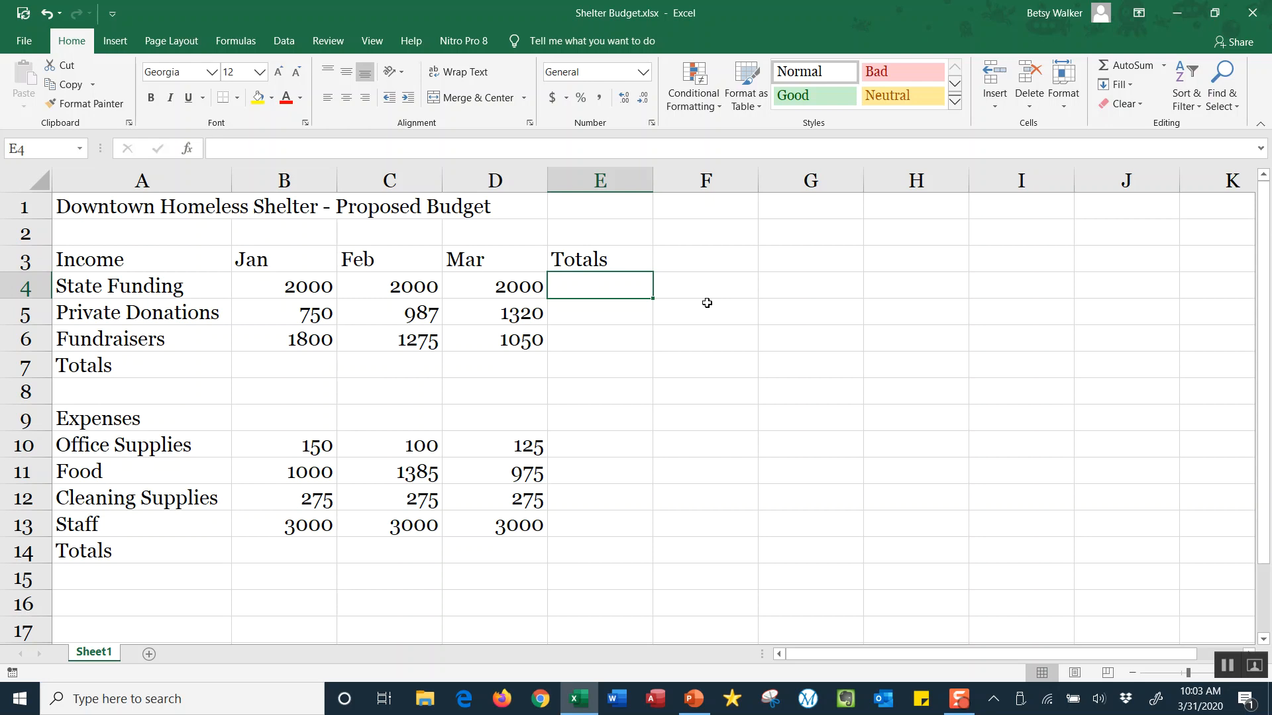
{"action": "type", "text": "2000"}
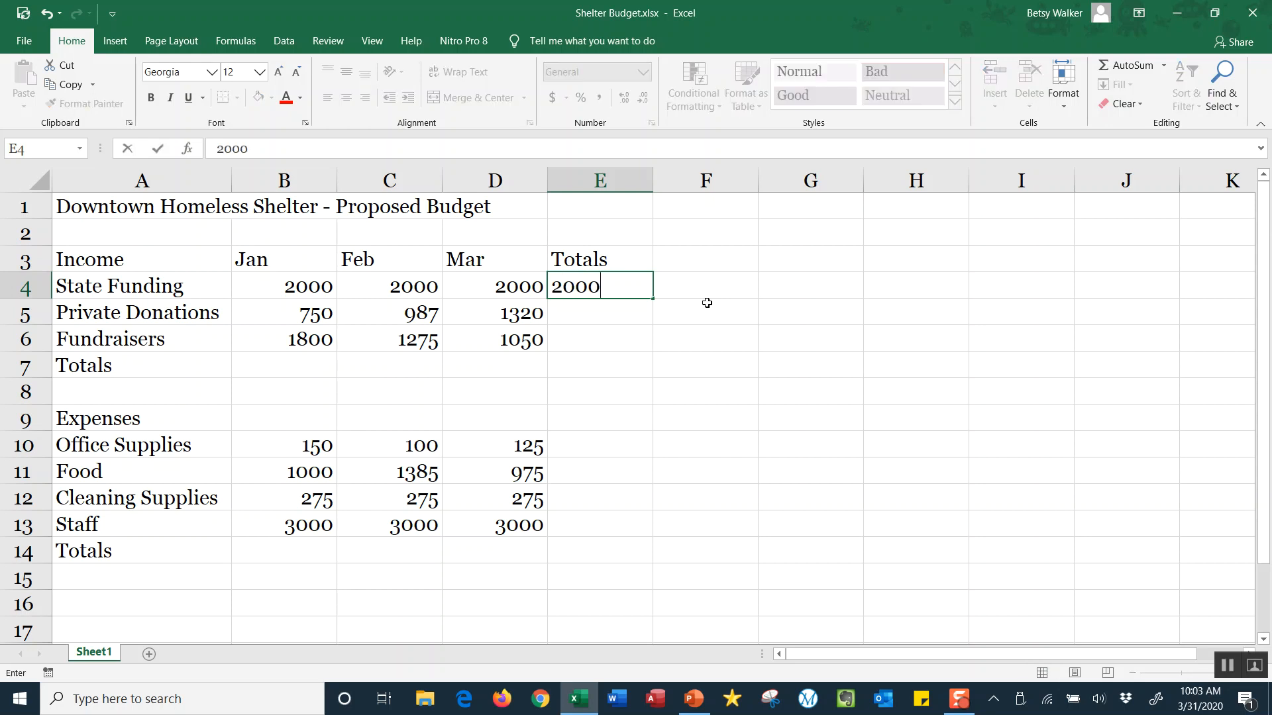
{"action": "type", "text": "+2000+2000"}
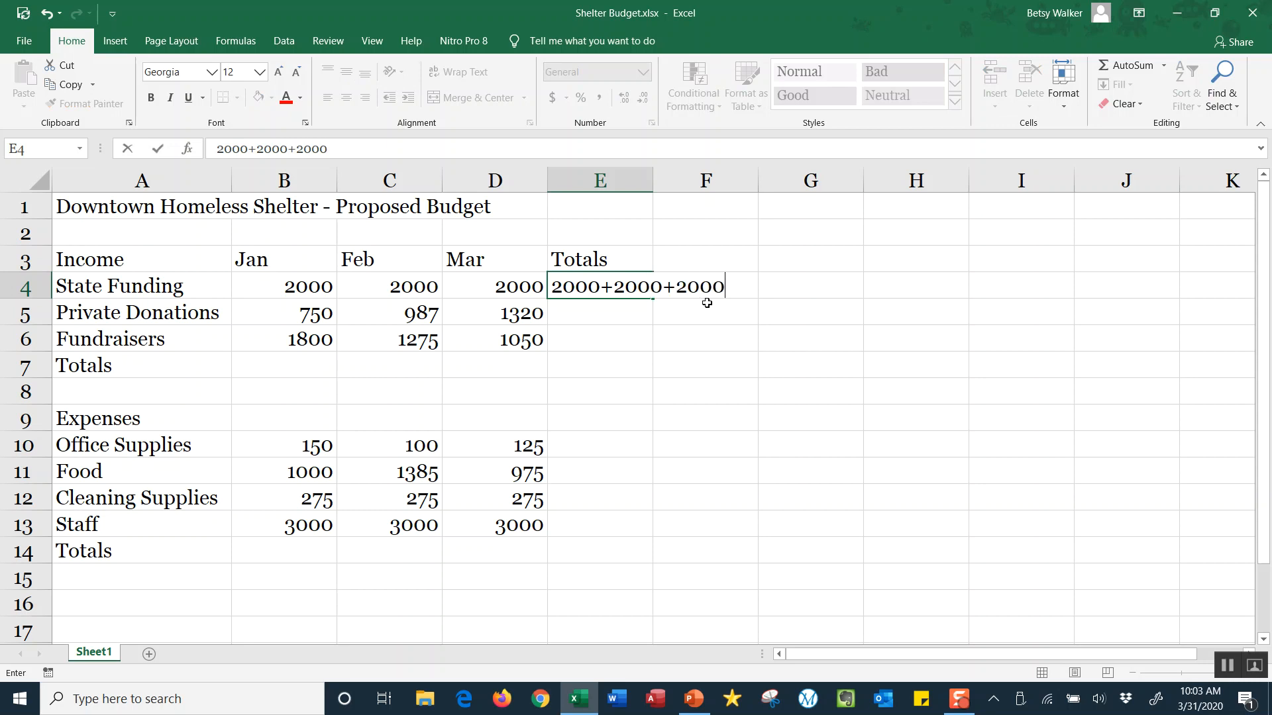
{"action": "key", "text": "Return"}
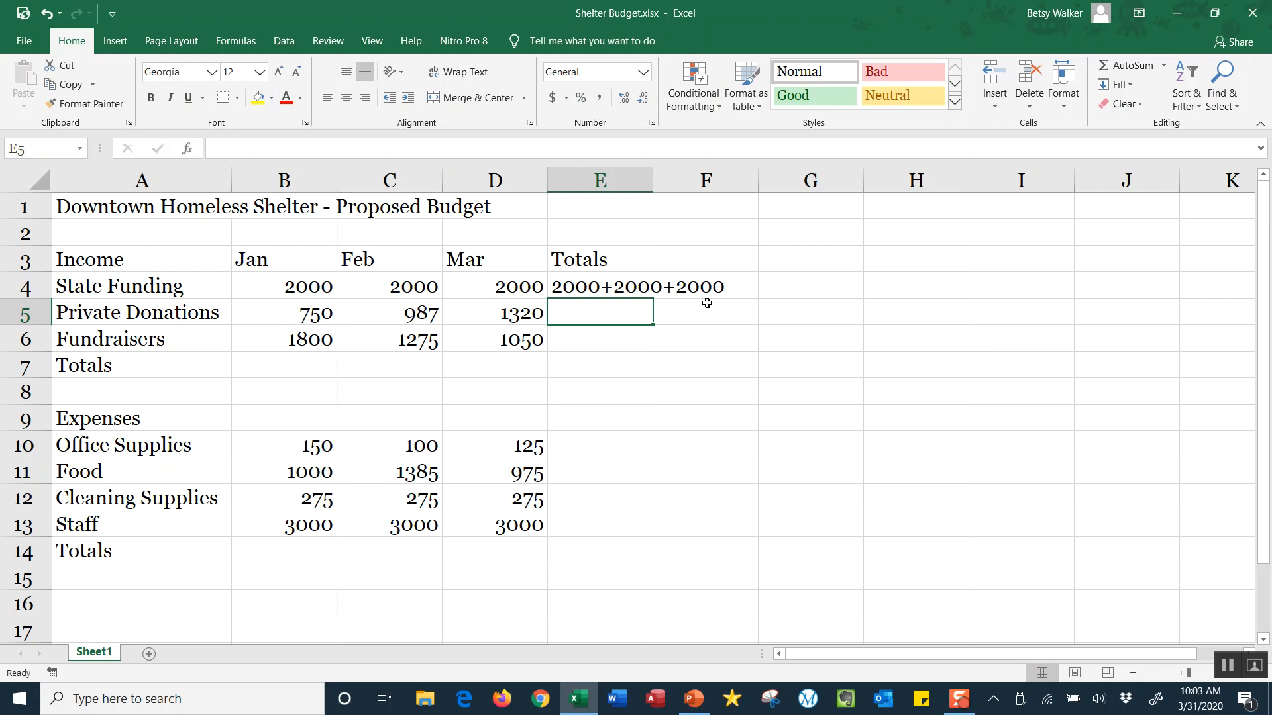
- Turn the State Funding entry in E4 into the formula =2000+2000+2000
{"action": "left_click", "coordinate": [617, 286]}
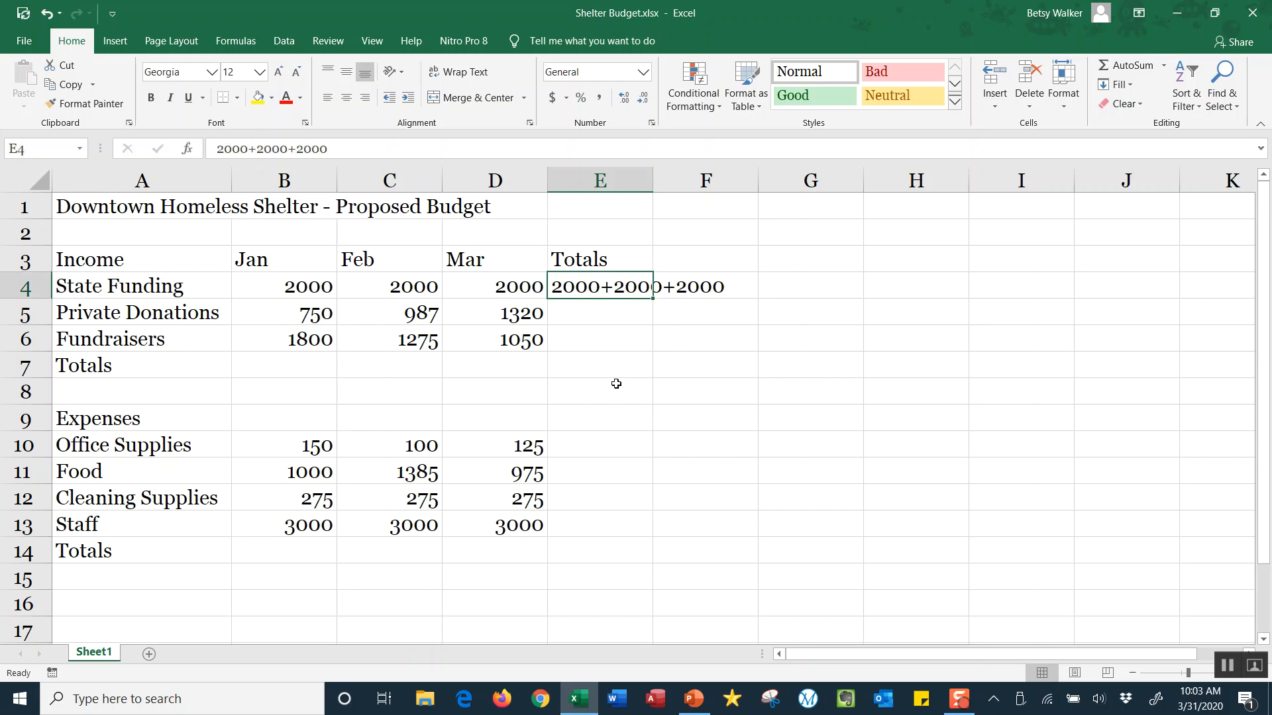
{"action": "left_click", "coordinate": [217, 148]}
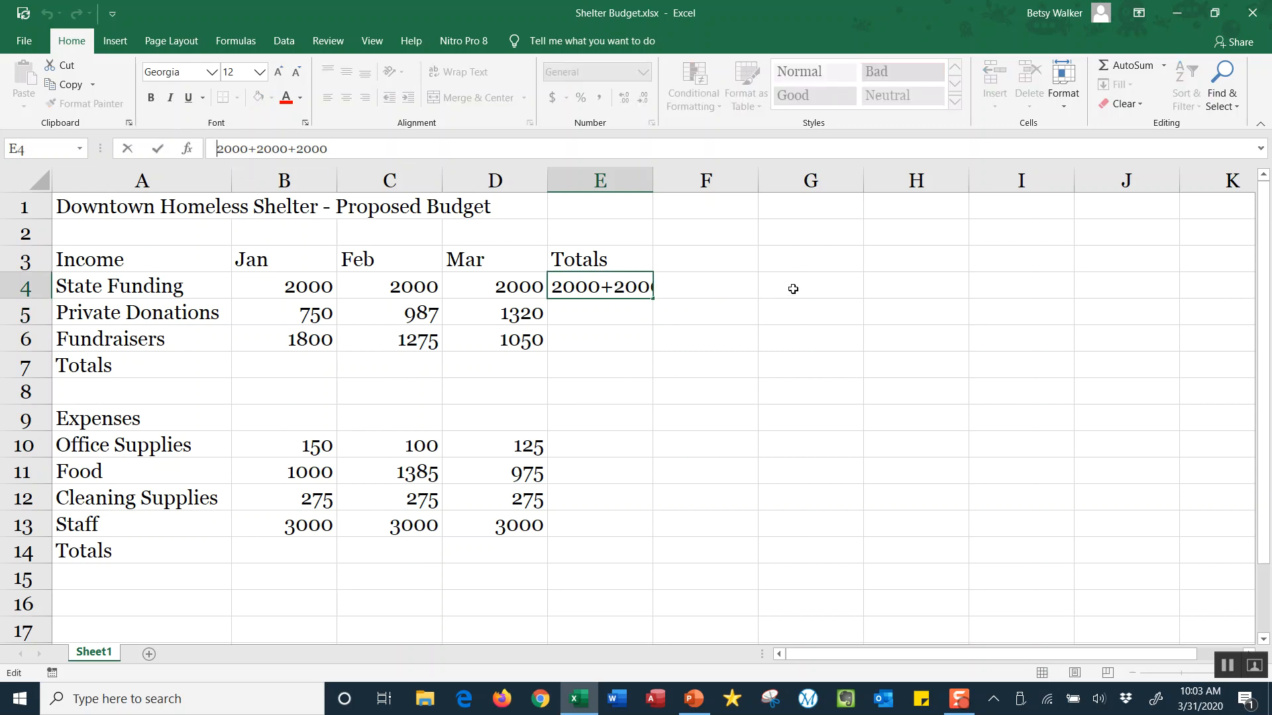
{"action": "type", "text": "="}
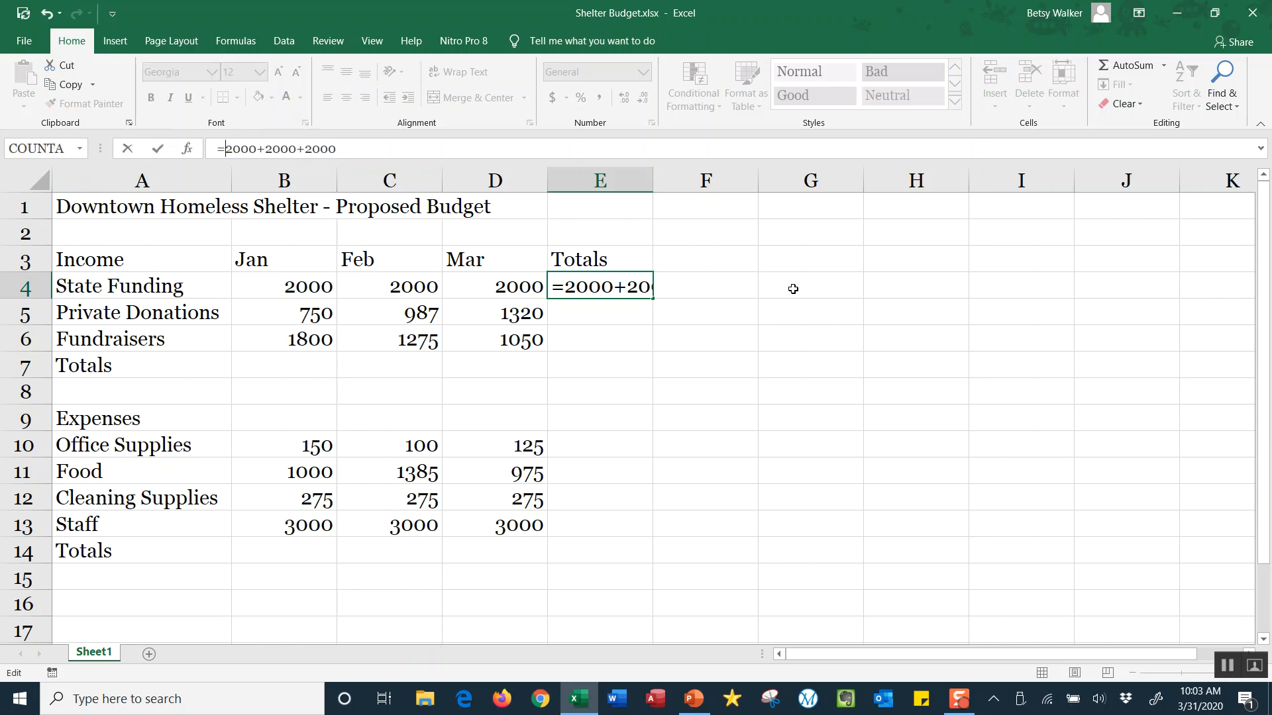
{"action": "key", "text": "Return"}
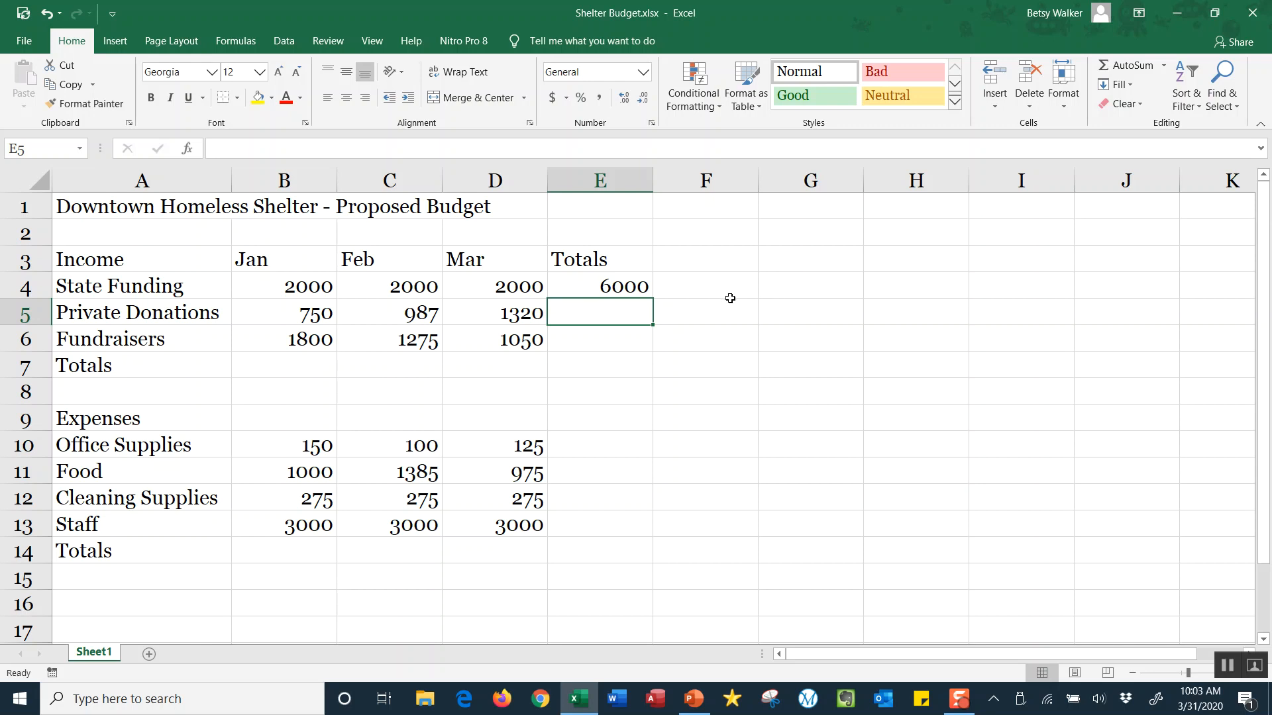
- Clear the hard-coded addition formula from the State Funding total in E4
{"action": "left_click", "coordinate": [617, 288]}
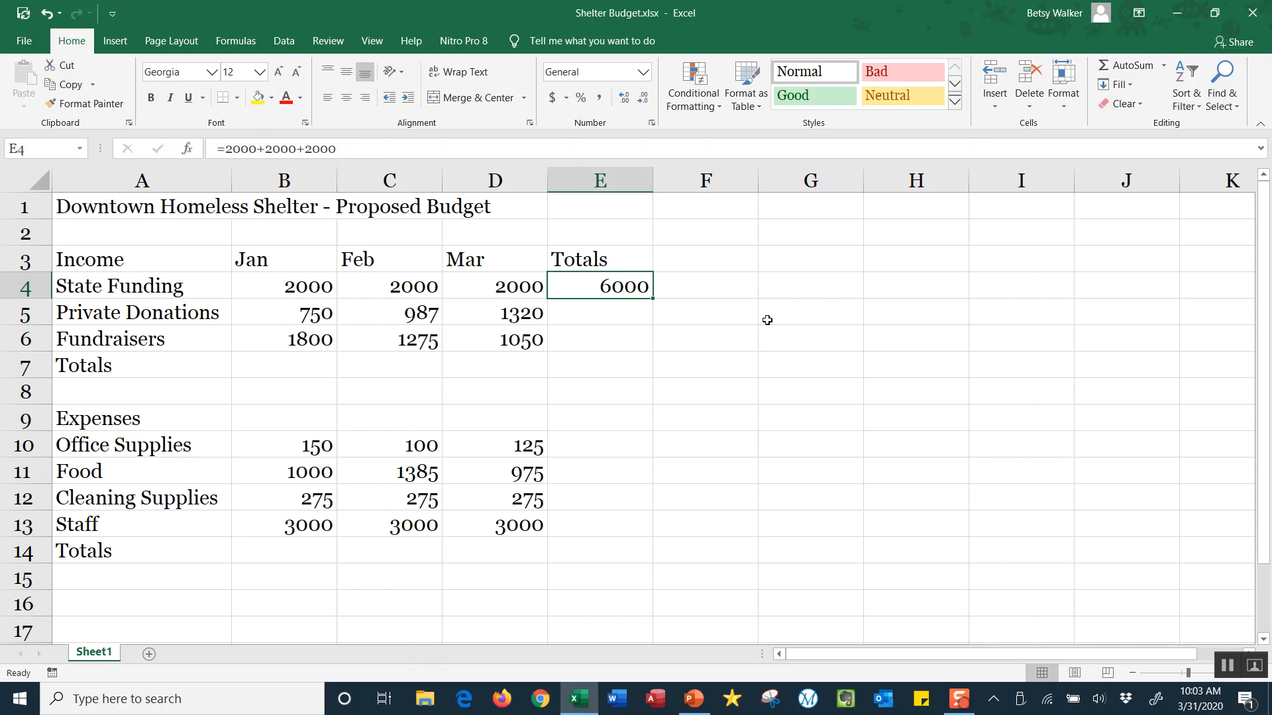
{"action": "left_click", "coordinate": [624, 320]}
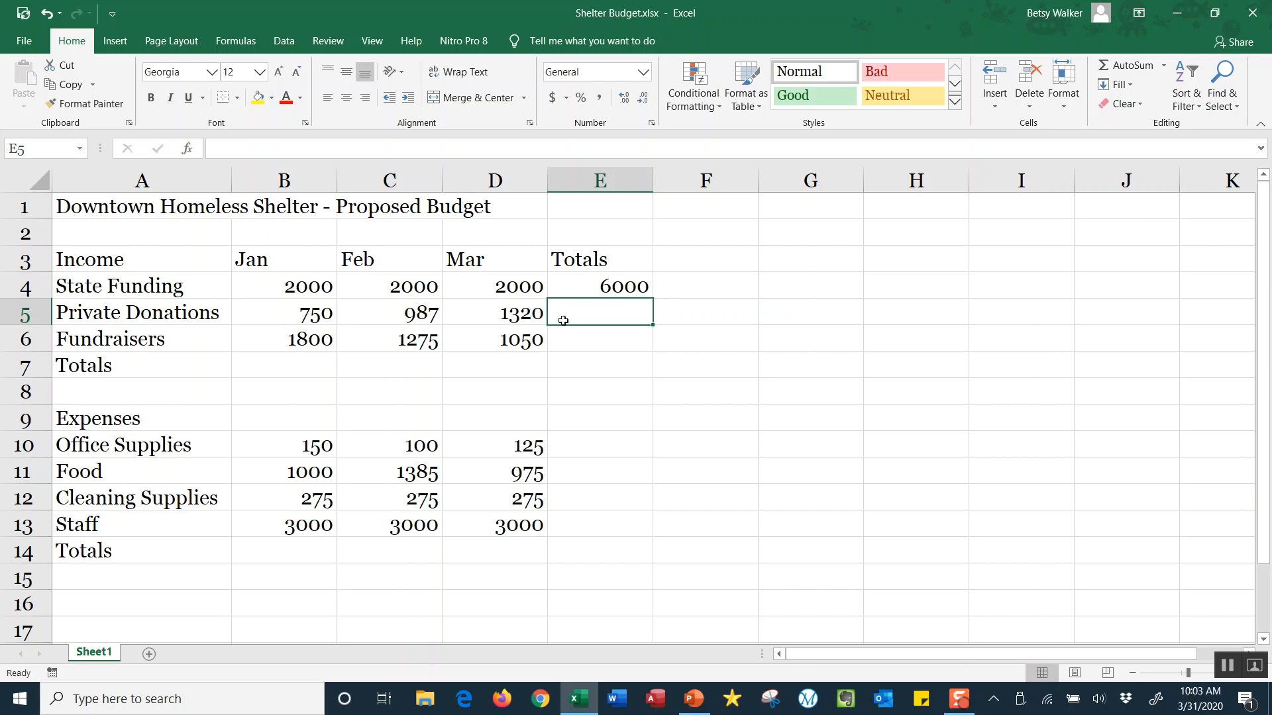
{"action": "left_click", "coordinate": [595, 340]}
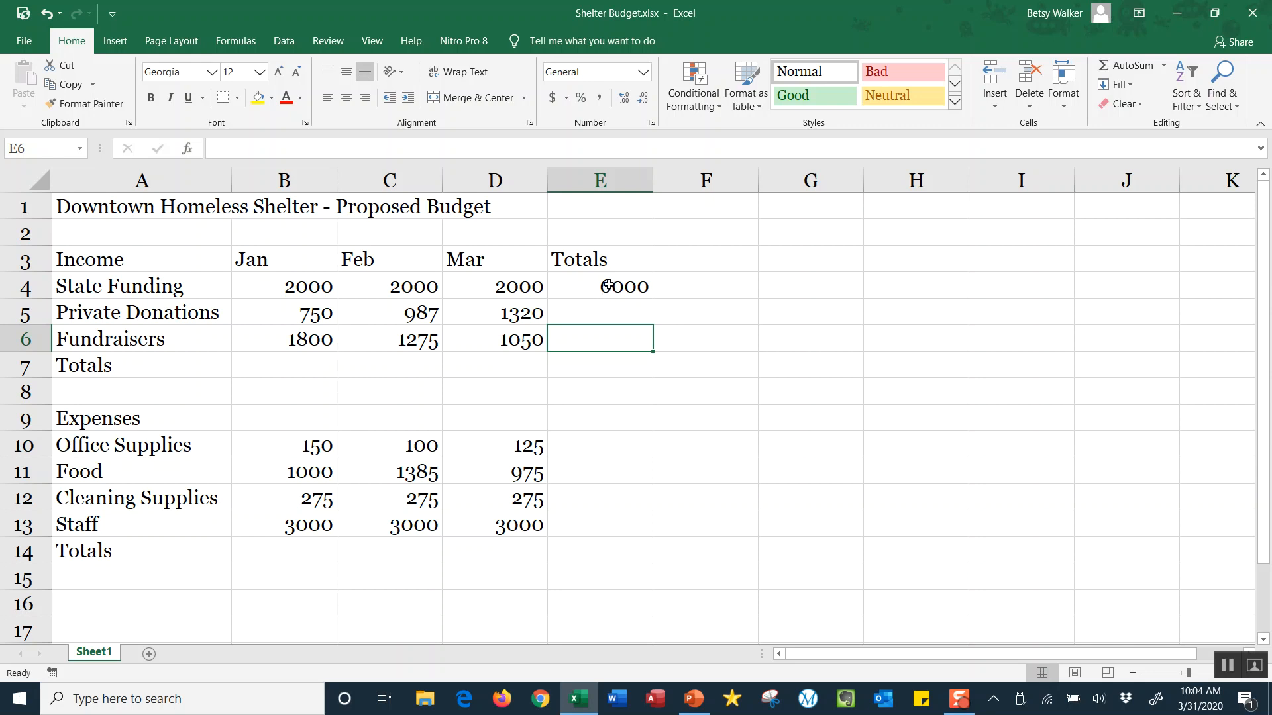
{"action": "left_click", "coordinate": [607, 286]}
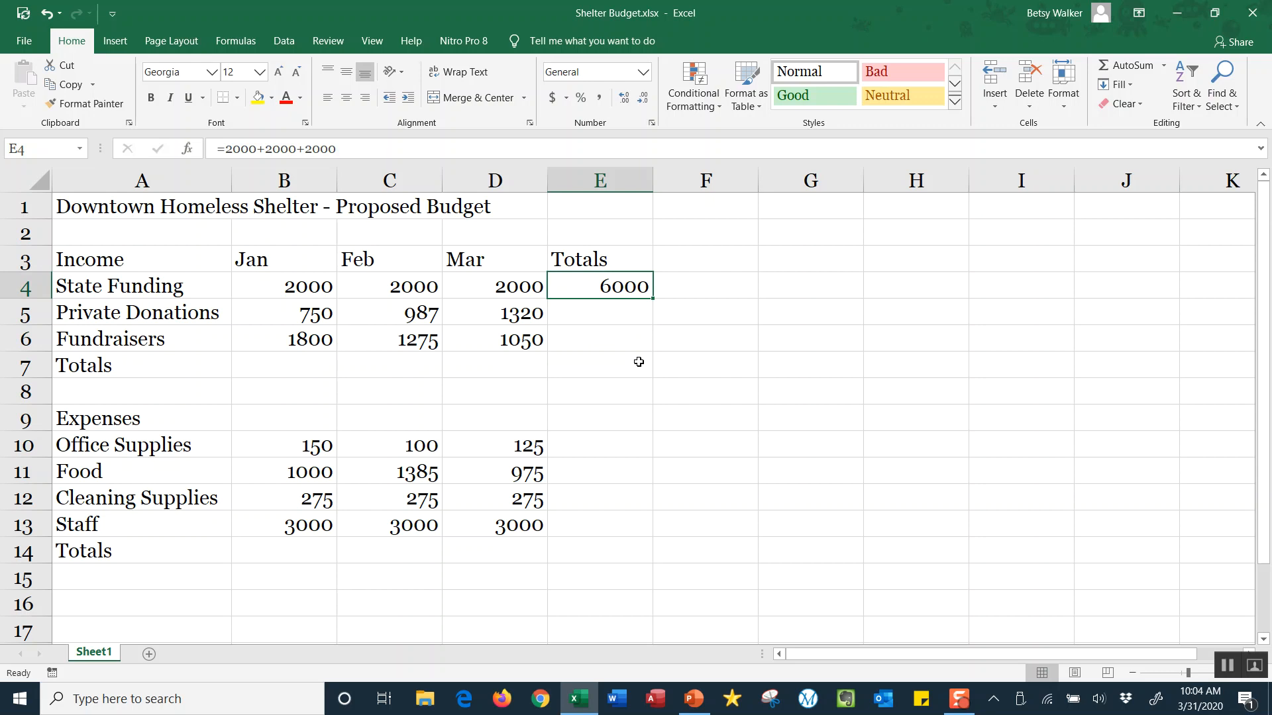
{"action": "key", "text": "Delete"}
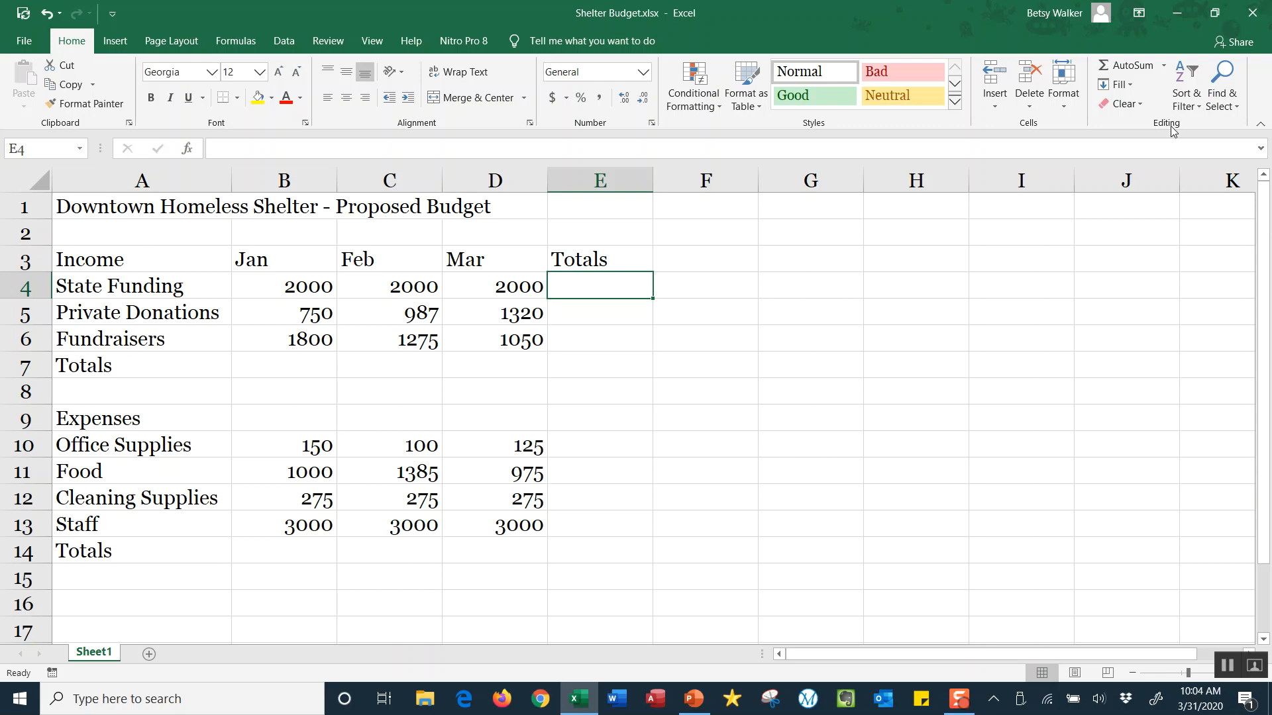
- Total State Funding in E4 with AutoSum over B4:D4, copy the formula down through E7, and check the copied formulas
{"action": "left_click", "coordinate": [1128, 72]}
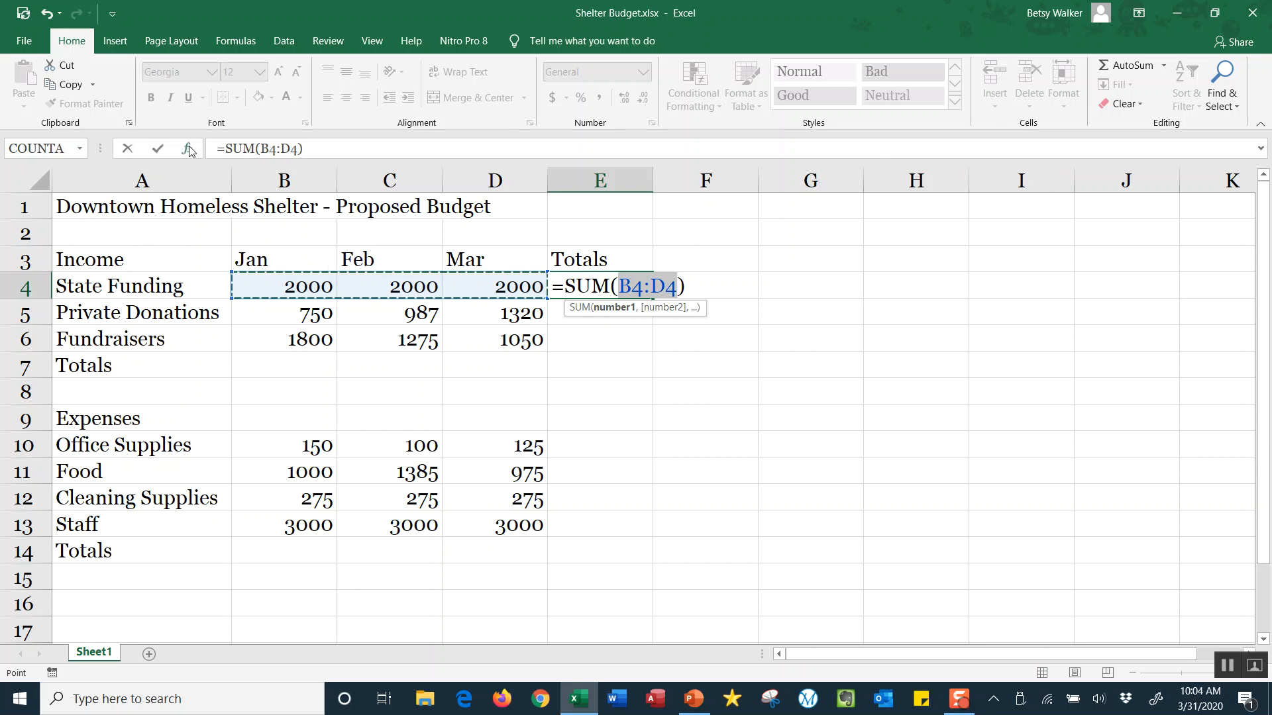
{"action": "left_click", "coordinate": [158, 150]}
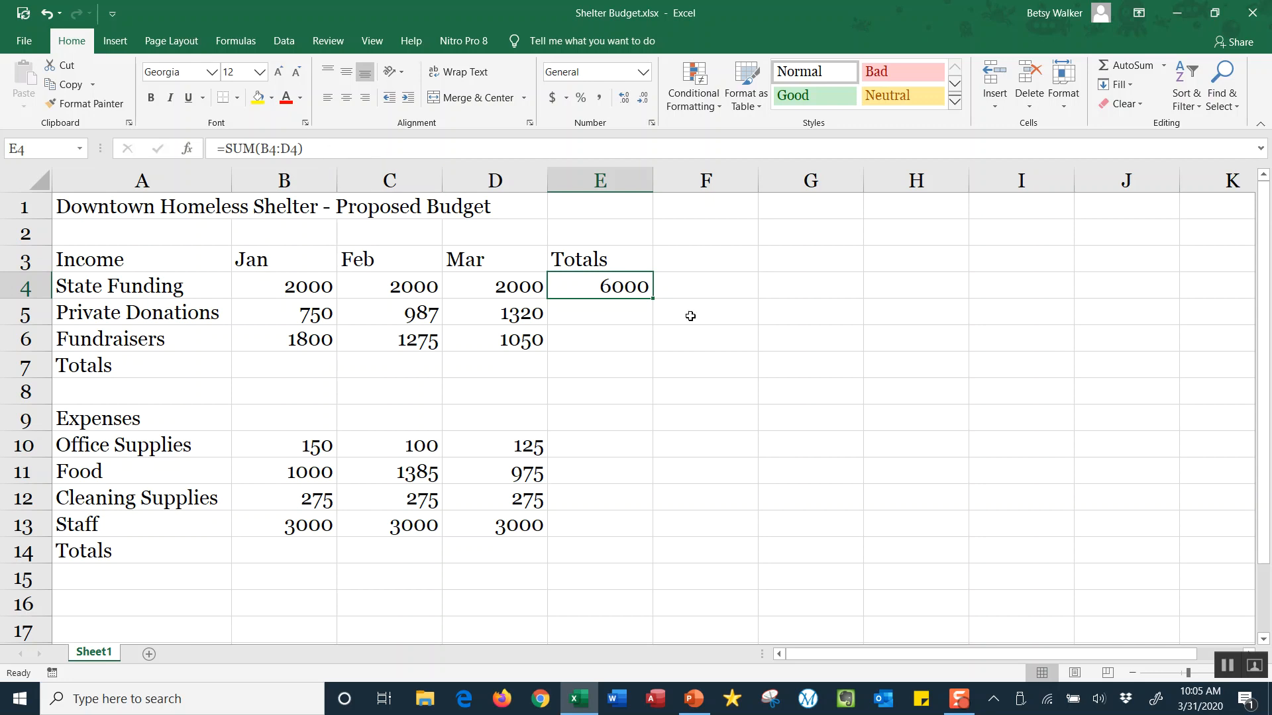
{"action": "left_click_drag", "start_coordinate": [655, 299], "coordinate": [655, 377]}
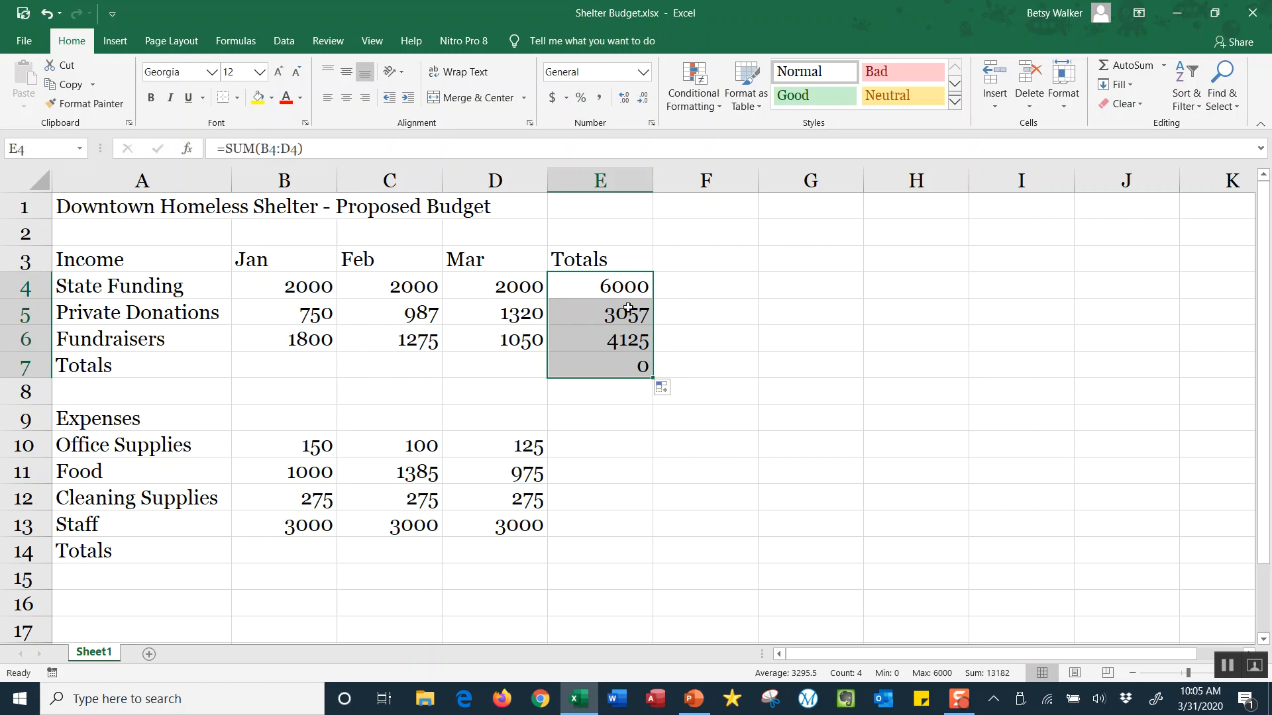
{"action": "left_click", "coordinate": [625, 286]}
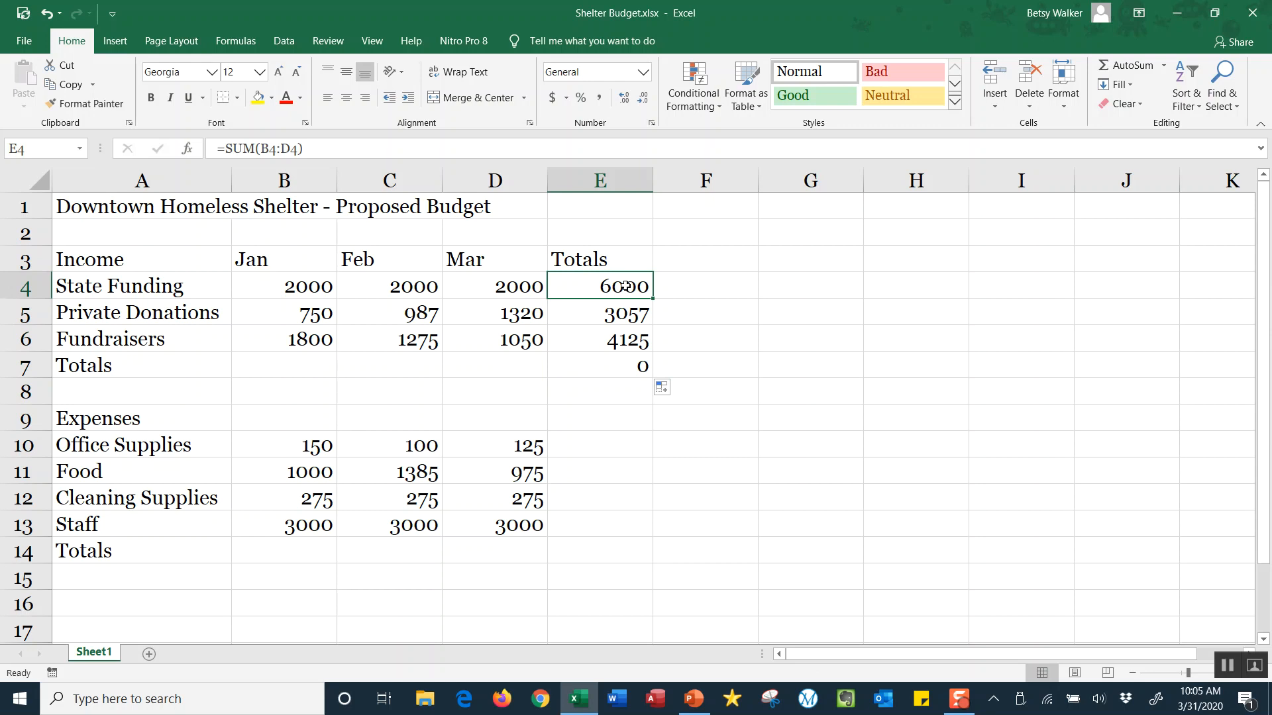
{"action": "key", "text": "Down"}
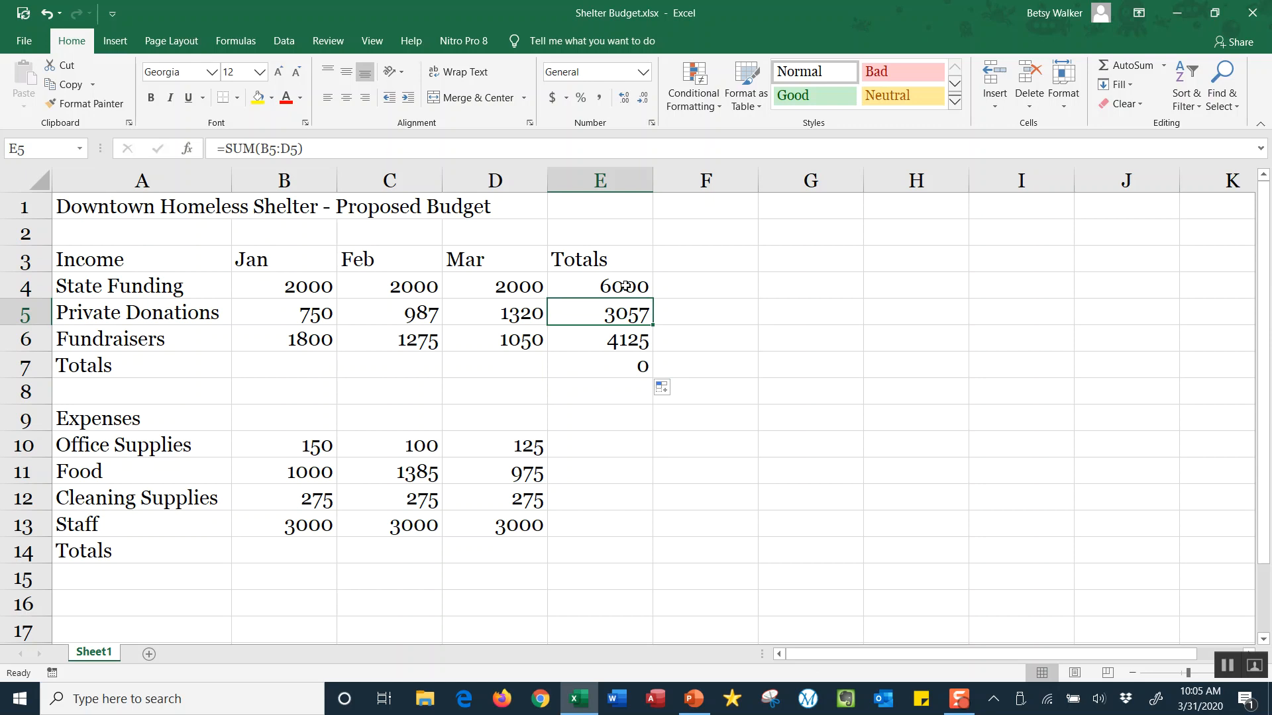
{"action": "key", "text": "Down"}
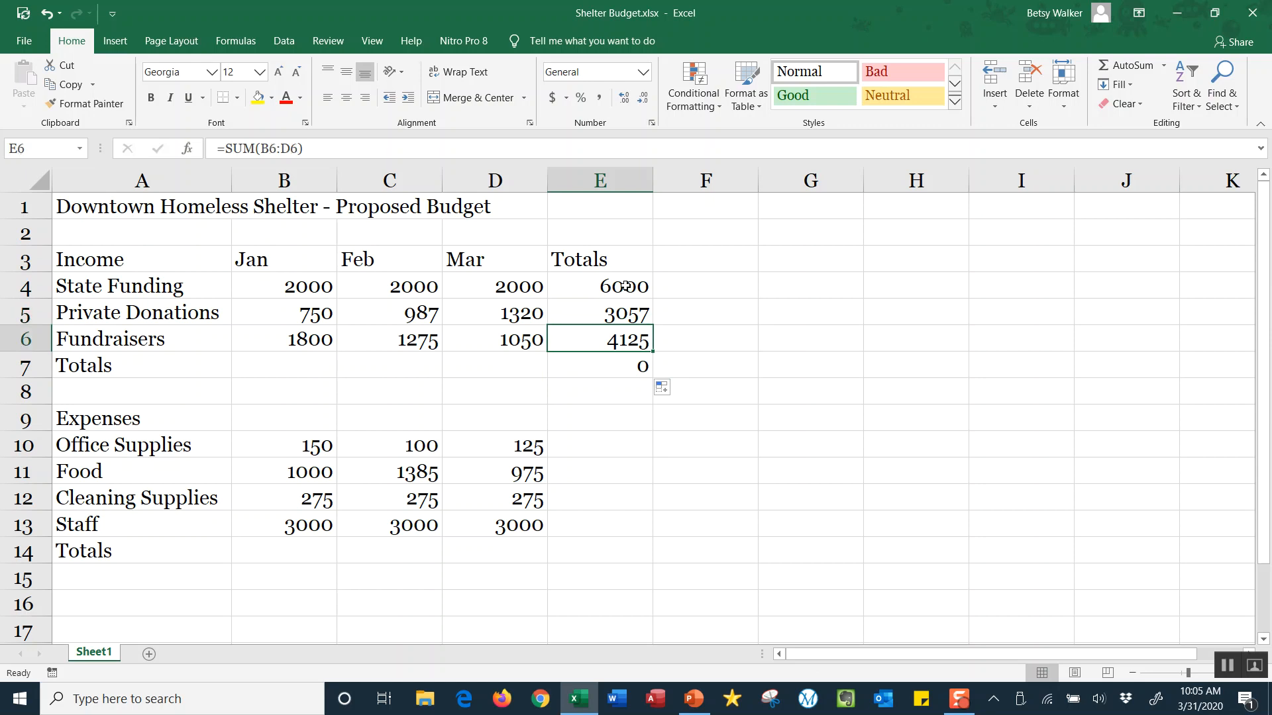
{"action": "key", "text": "Down"}
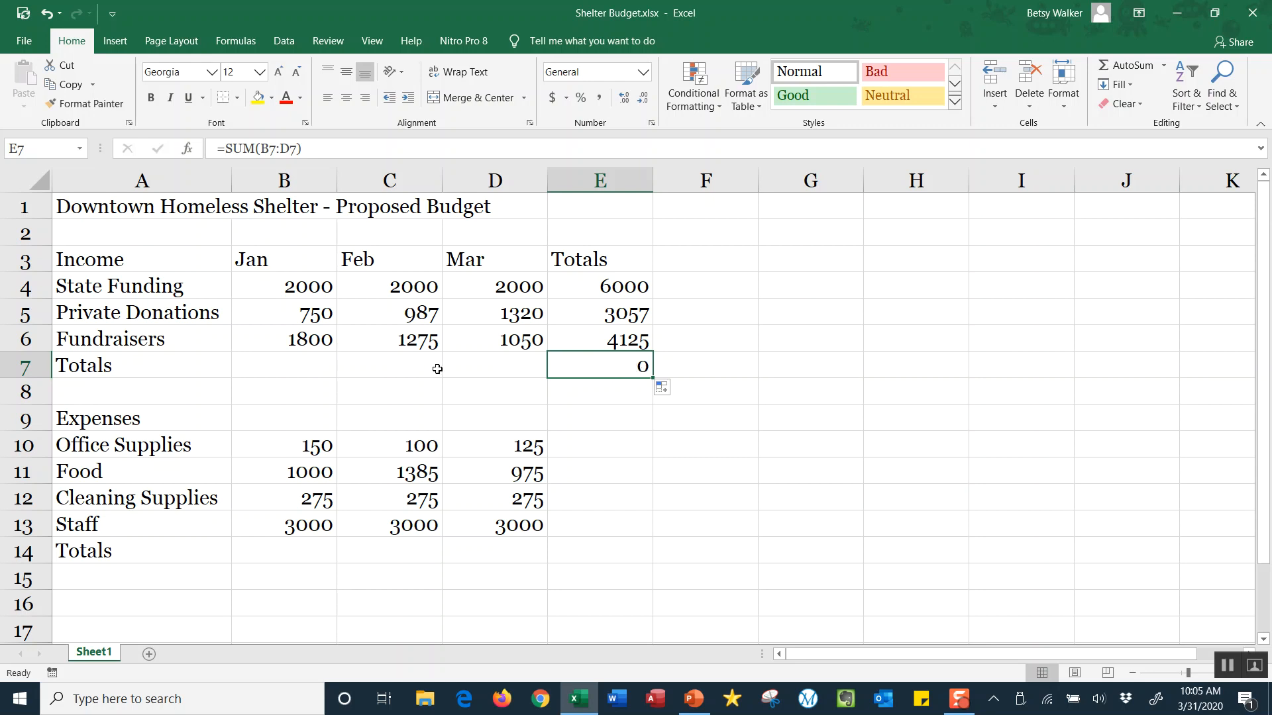
- Total the January income in B7 with AutoSum over B4:B6 and copy the formula across to D7
{"action": "left_click", "coordinate": [289, 368]}
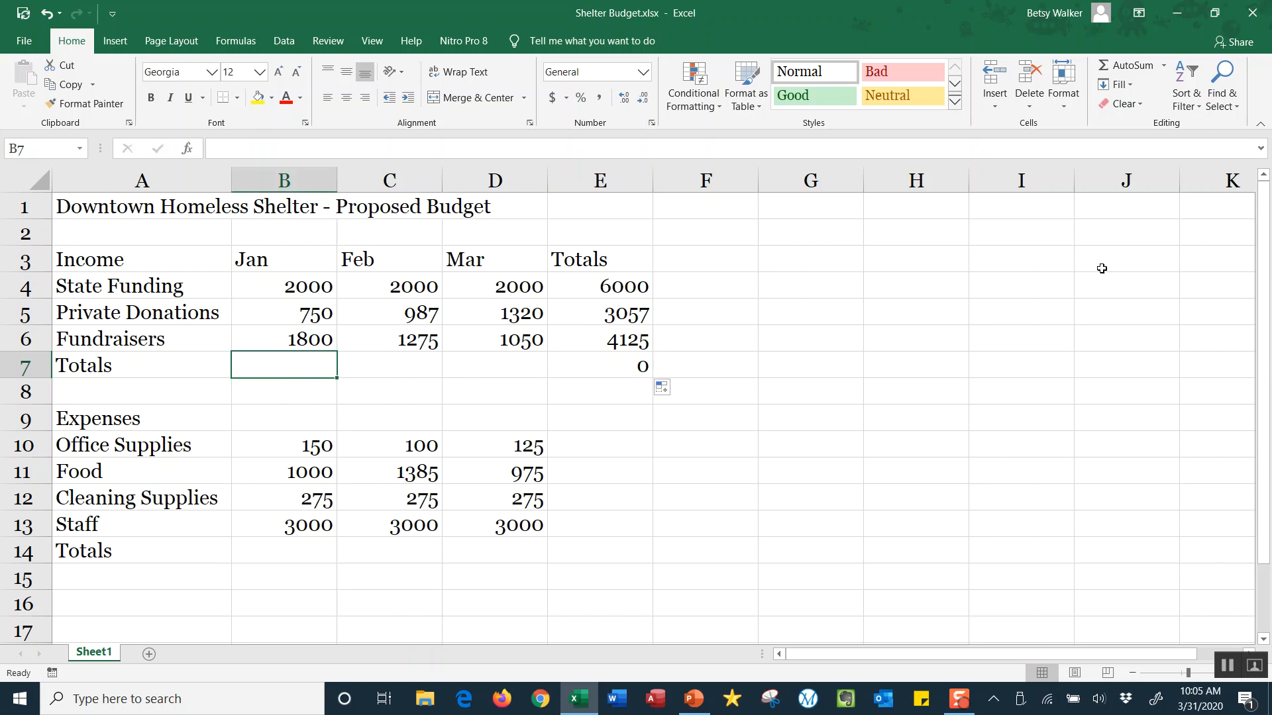
{"action": "left_click", "coordinate": [1125, 66]}
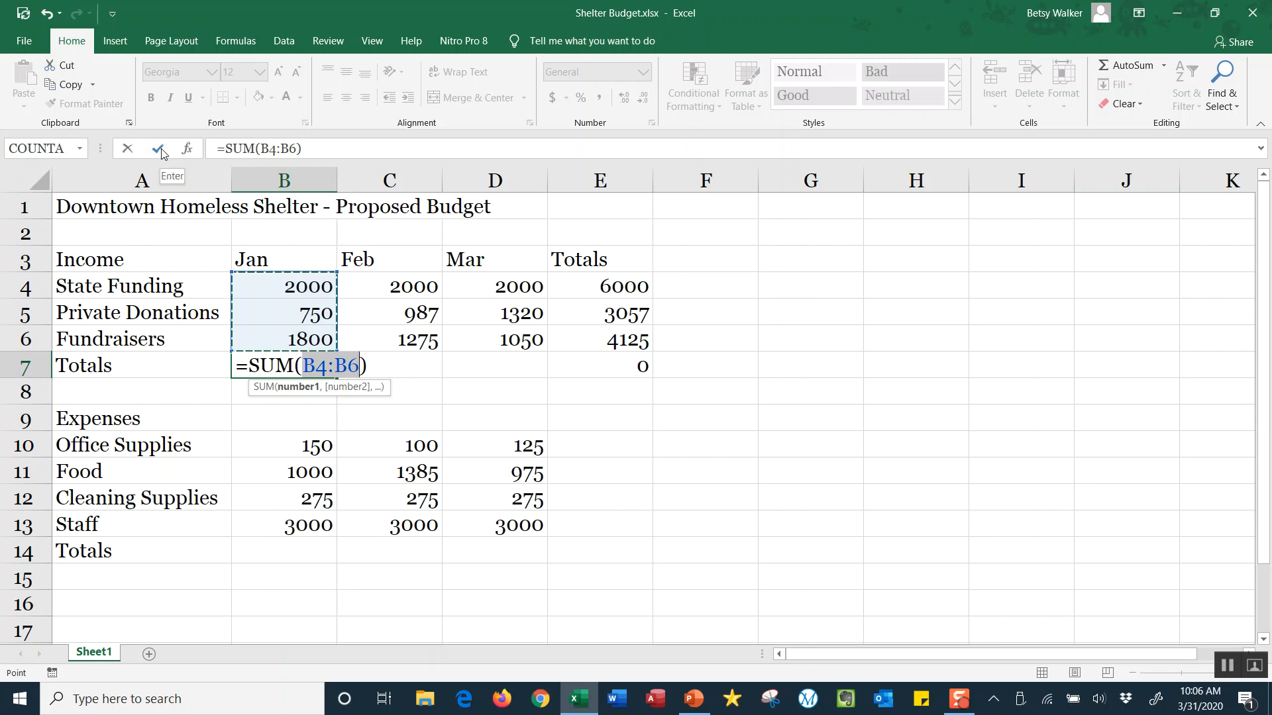
{"action": "left_click", "coordinate": [161, 152]}
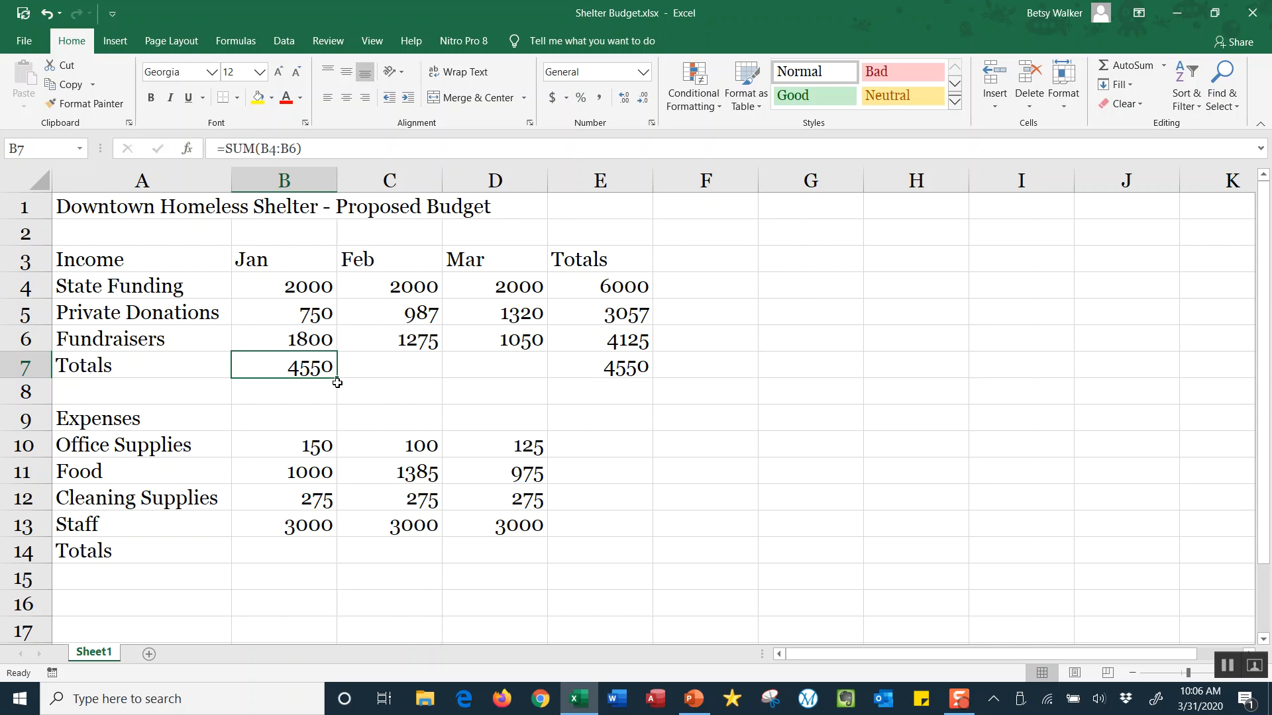
{"action": "left_click", "coordinate": [589, 363]}
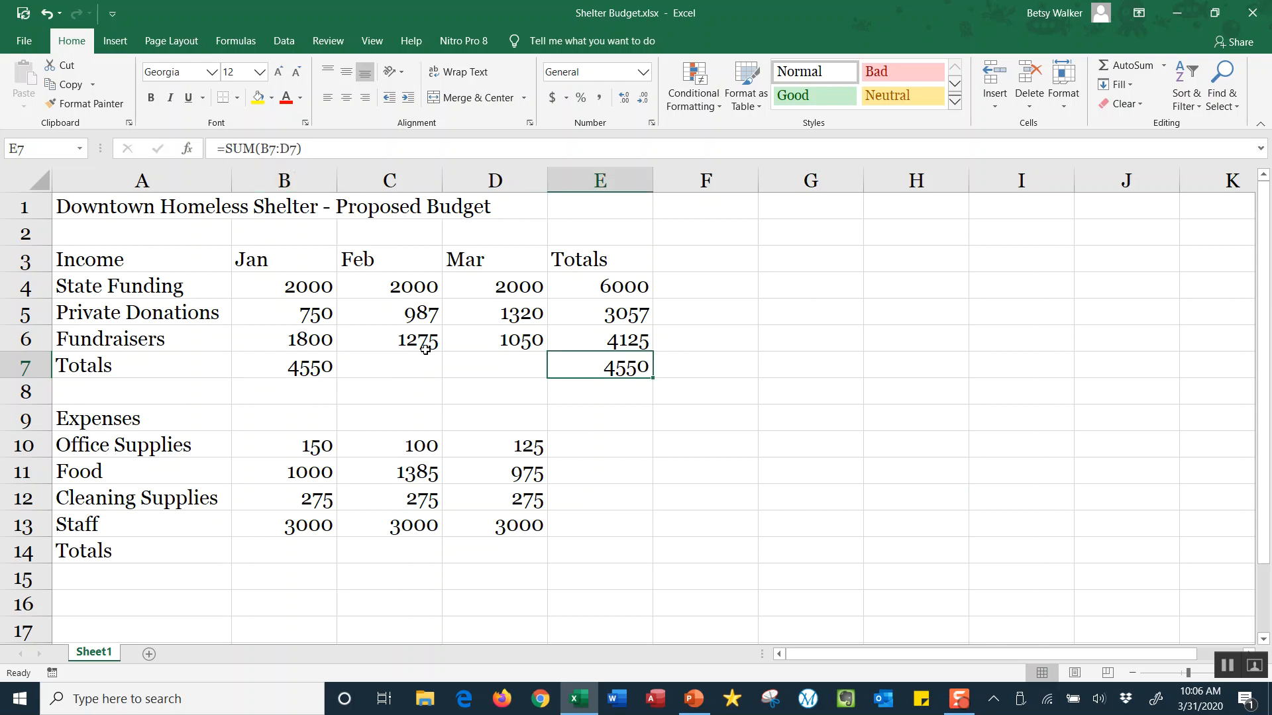
{"action": "left_click", "coordinate": [309, 372]}
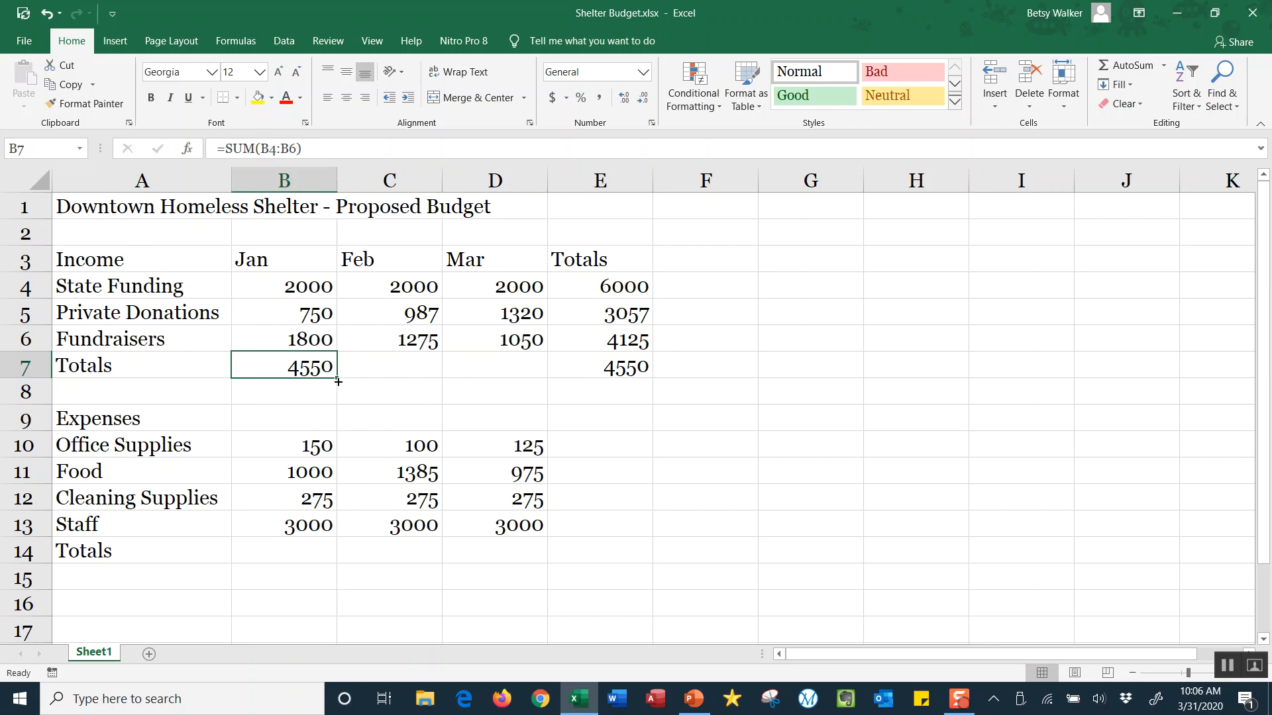
{"action": "left_click_drag", "start_coordinate": [337, 380], "coordinate": [525, 379]}
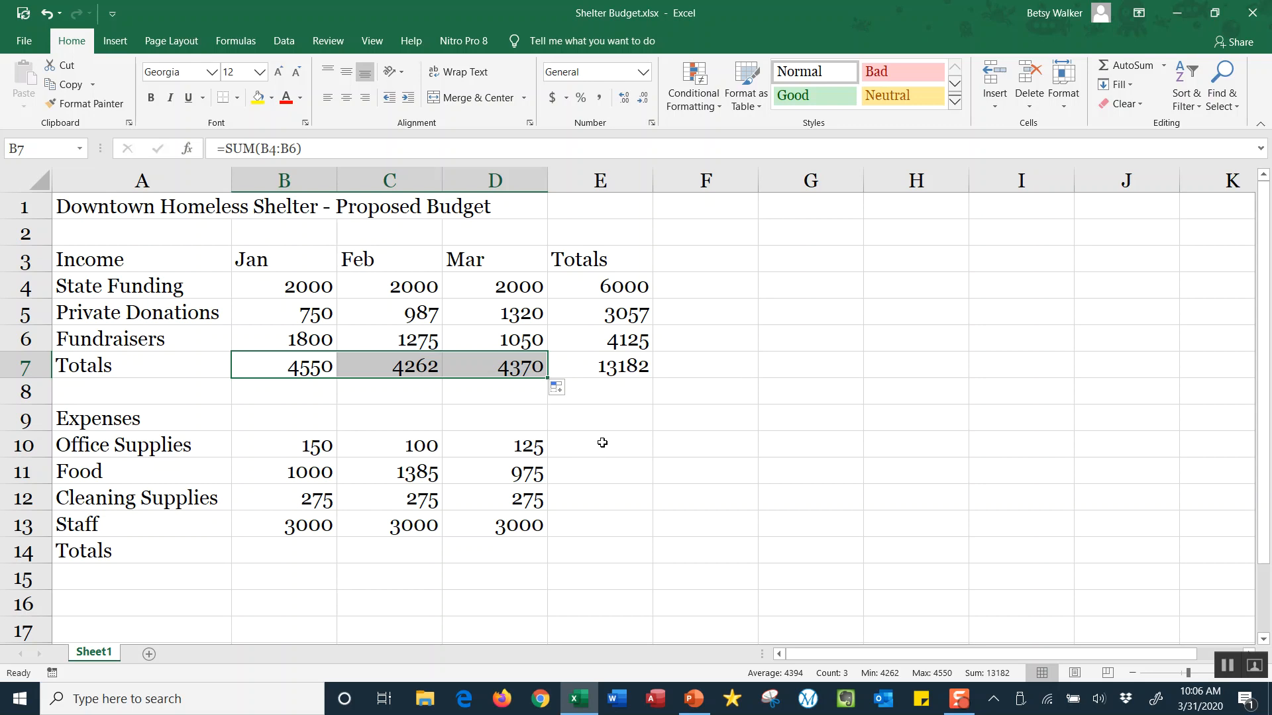
- Total Office Supplies in E10 with AutoSum over B10:D10 and copy the formula down through E14
{"action": "left_click", "coordinate": [602, 443]}
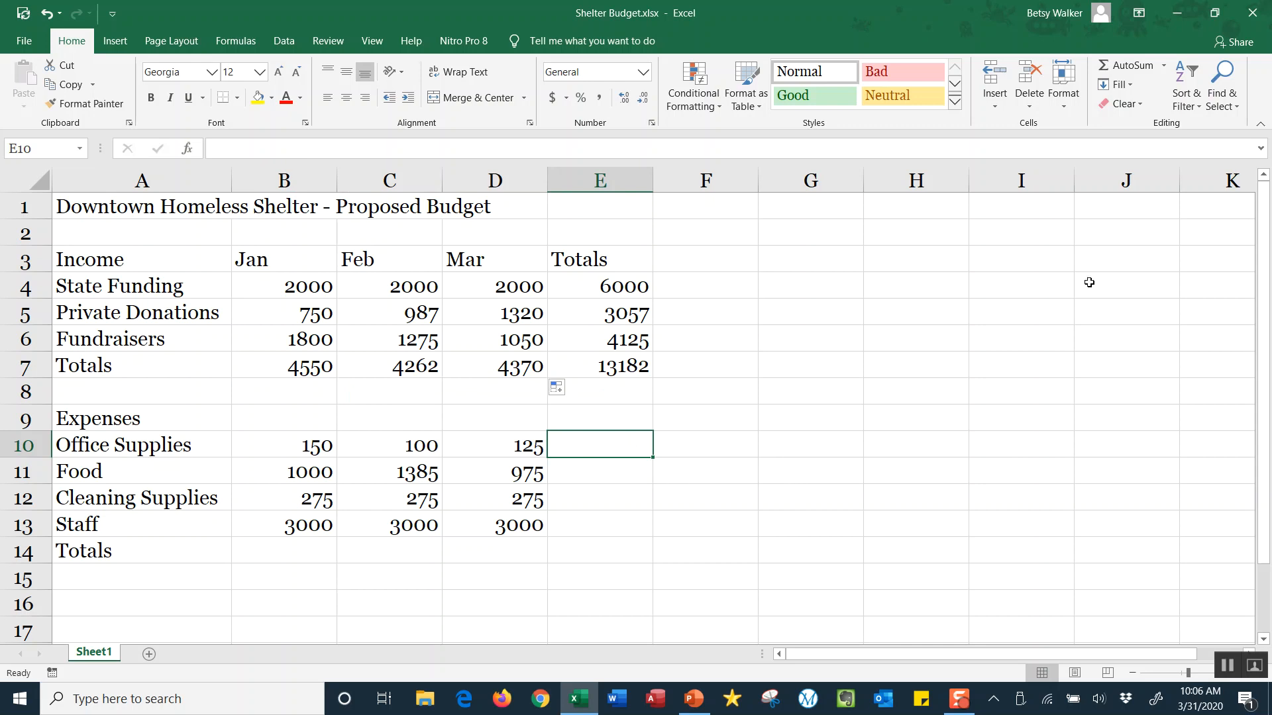
{"action": "left_click", "coordinate": [1129, 66]}
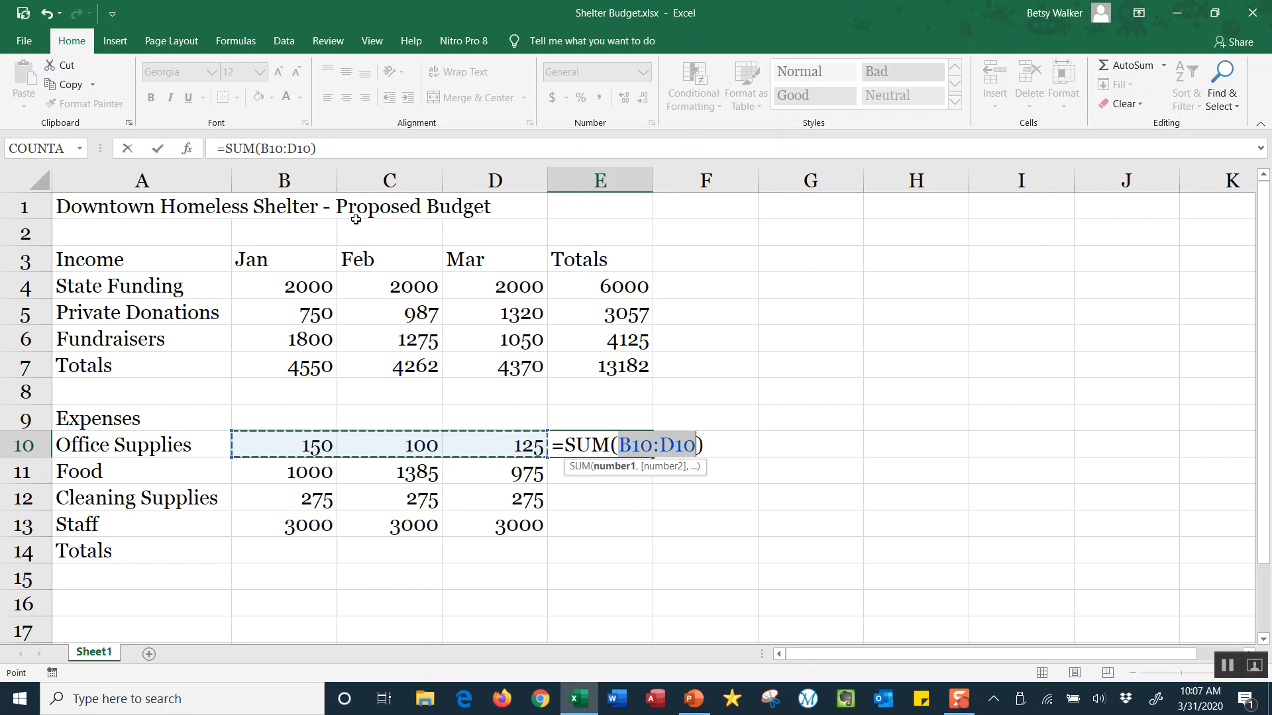
{"action": "left_click", "coordinate": [159, 152]}
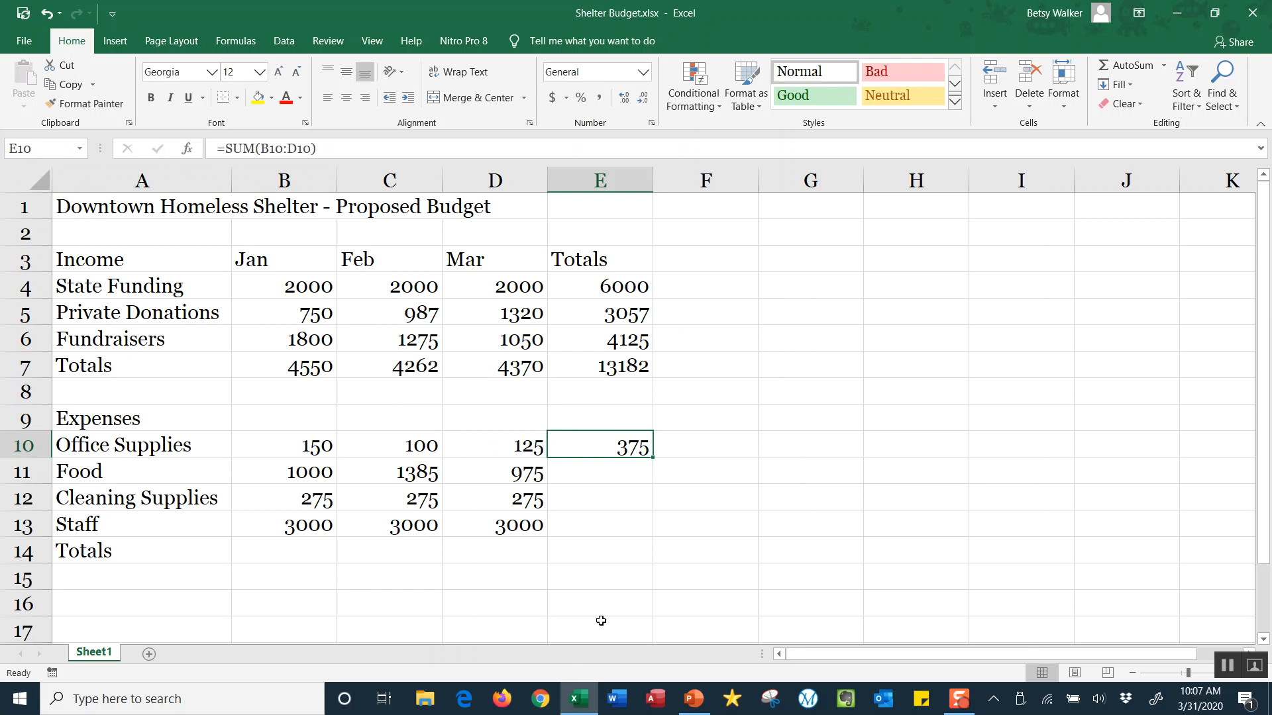
{"action": "left_click_drag", "start_coordinate": [654, 457], "coordinate": [654, 559]}
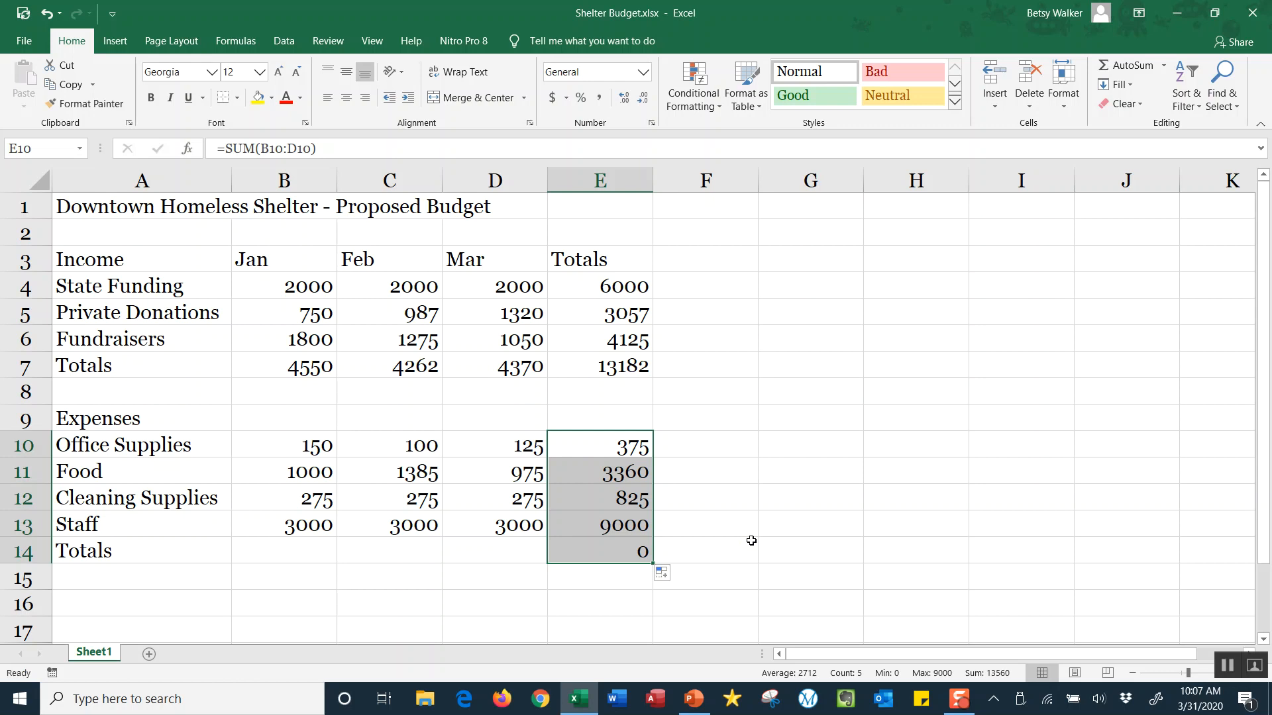
- Total the January expenses in B14 with AutoSum over B10:B13 and copy the formula across to D14
{"action": "left_click", "coordinate": [288, 554]}
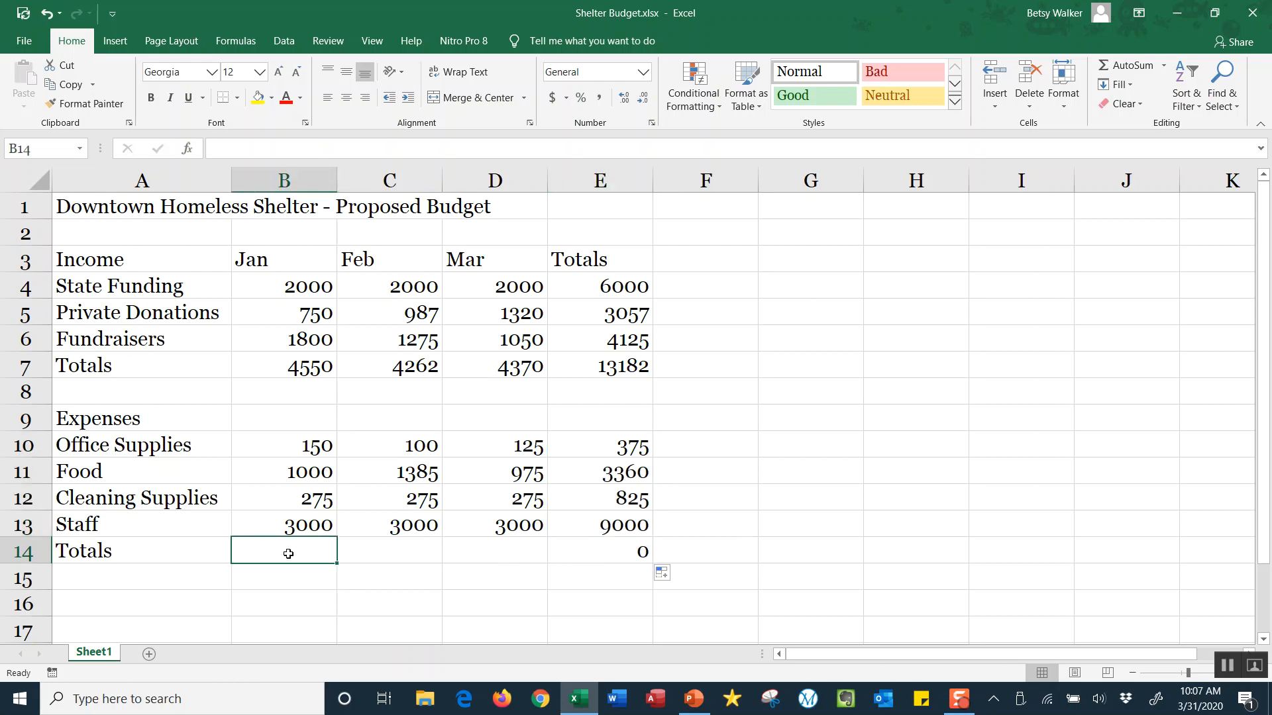
{"action": "left_click", "coordinate": [1127, 66]}
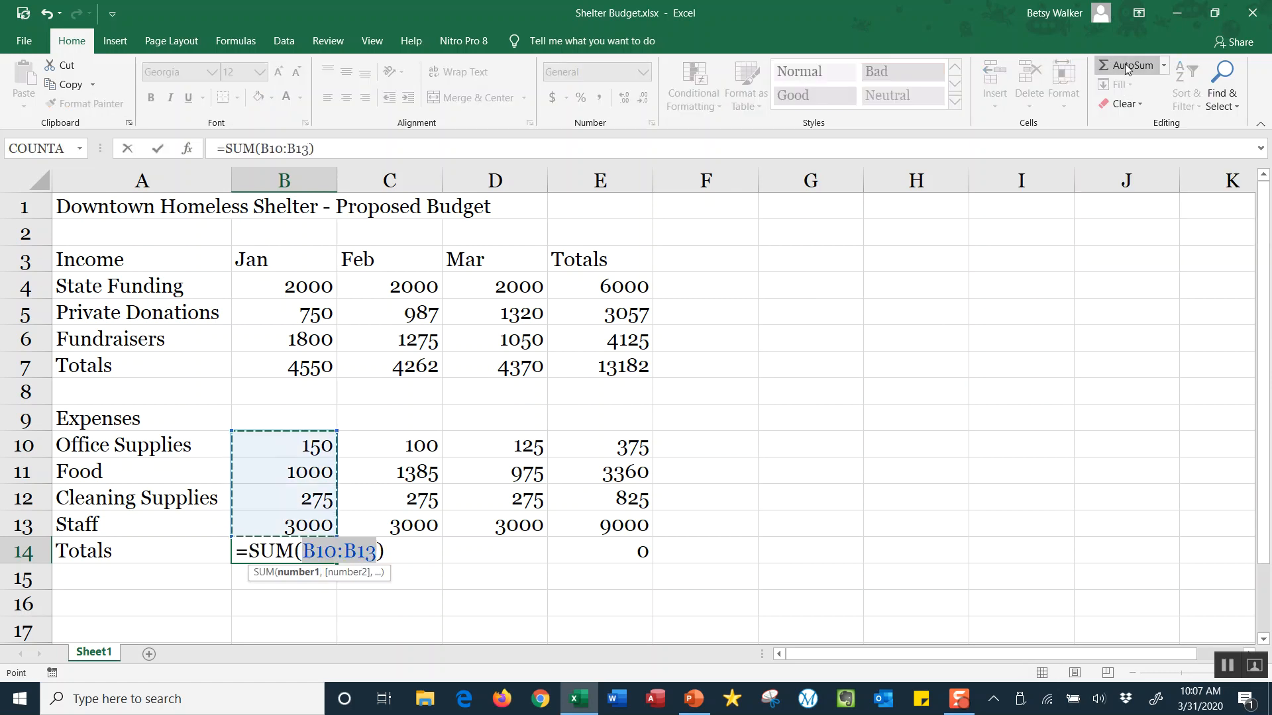
{"action": "left_click", "coordinate": [157, 152]}
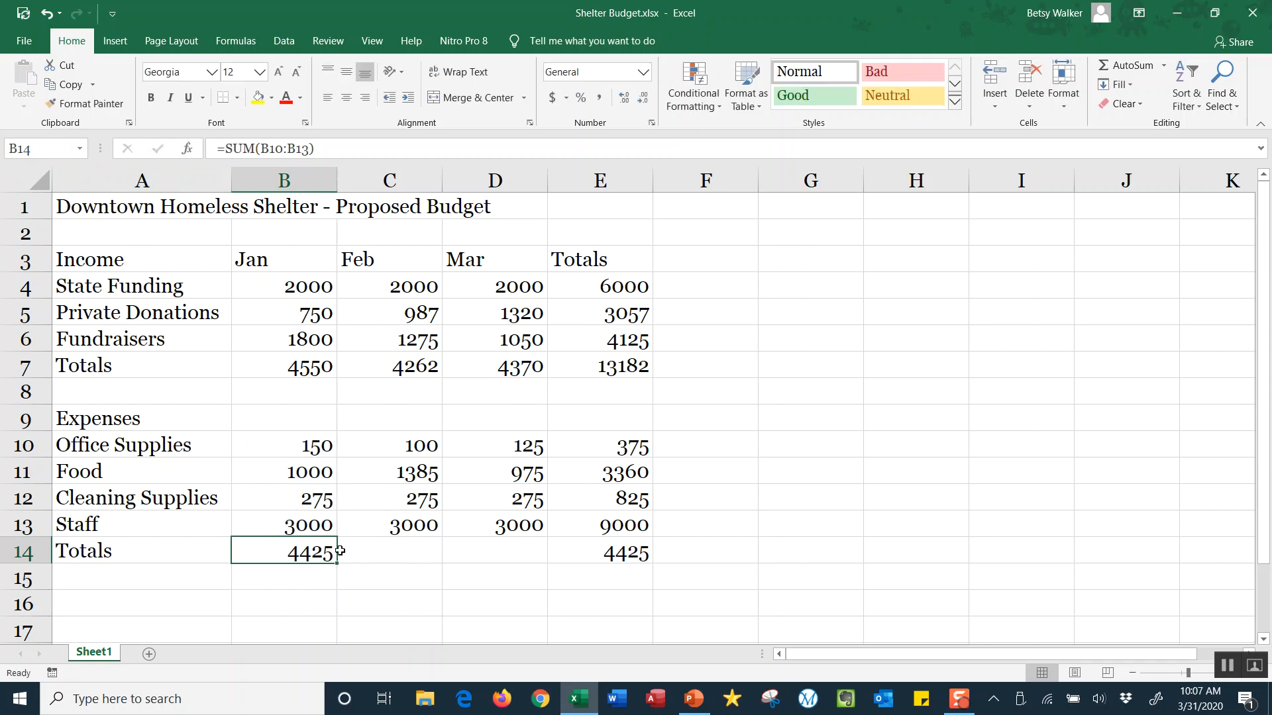
{"action": "left_click_drag", "start_coordinate": [336, 562], "coordinate": [520, 561]}
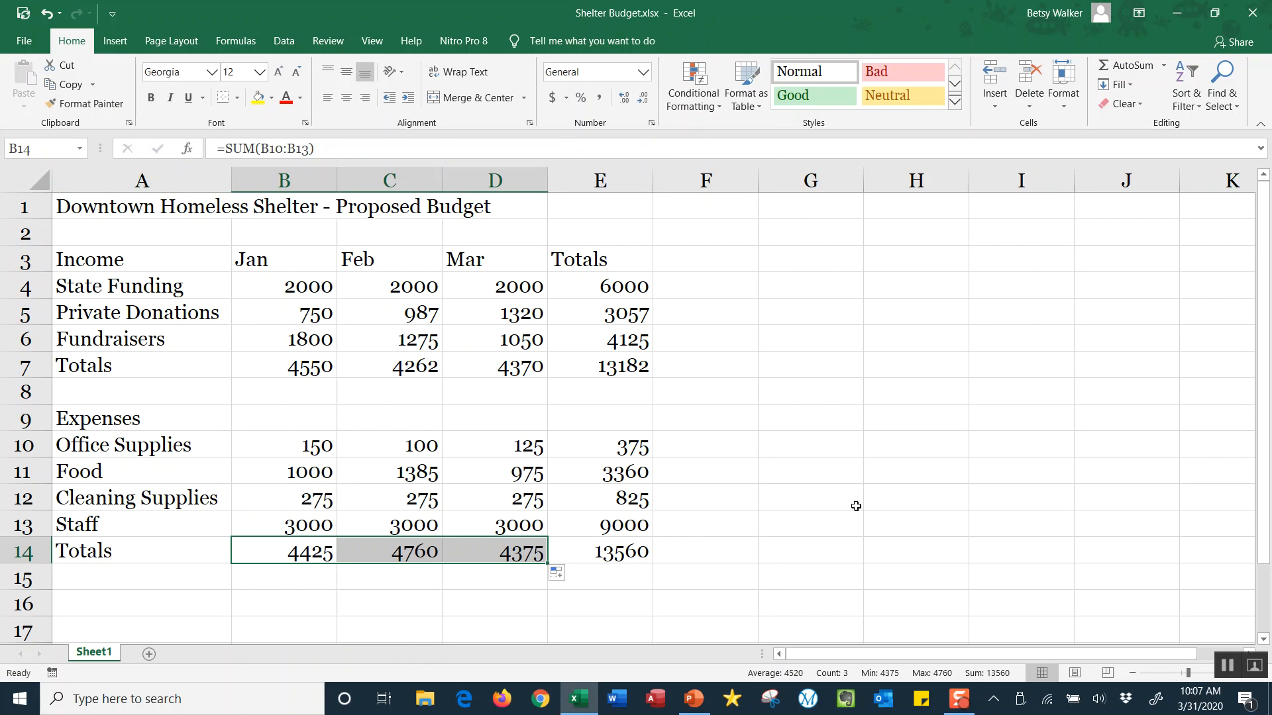
- Apply All Borders to the income amounts in B4:D6 and the expense amounts in B10:D13
{"action": "left_click_drag", "start_coordinate": [273, 279], "coordinate": [504, 344]}
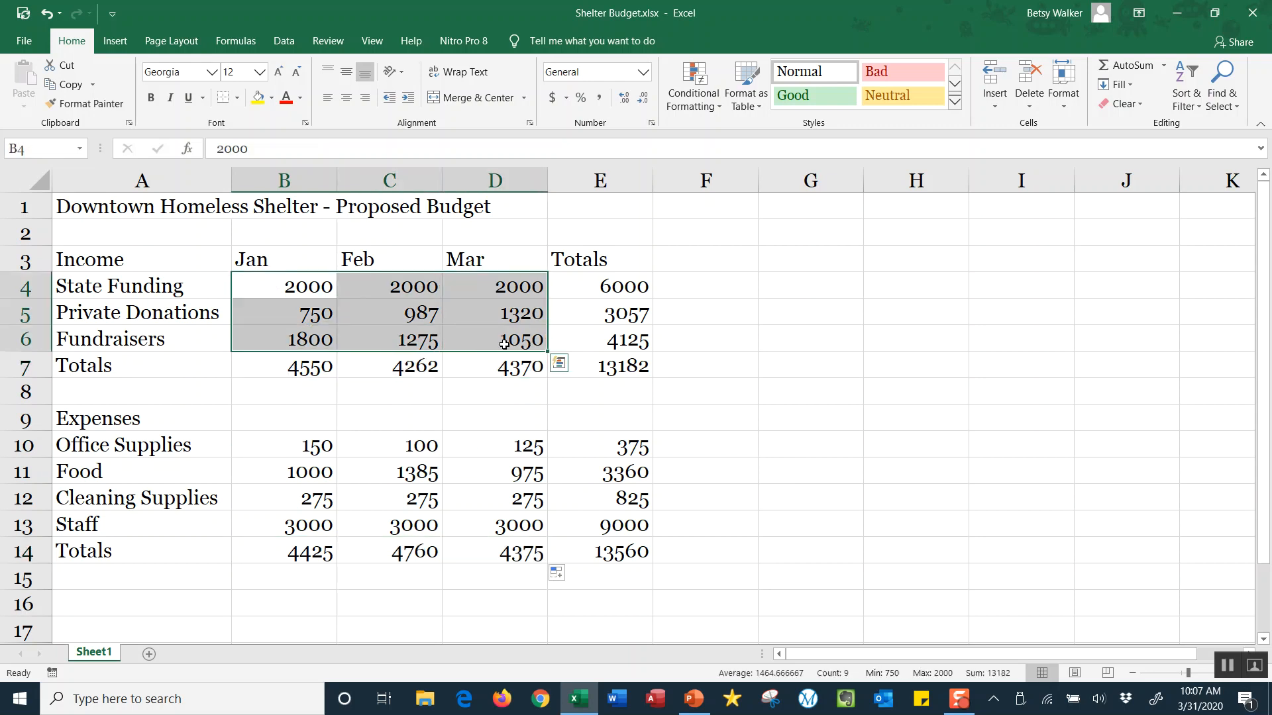
{"action": "left_click_drag", "start_coordinate": [300, 447], "coordinate": [489, 523]}
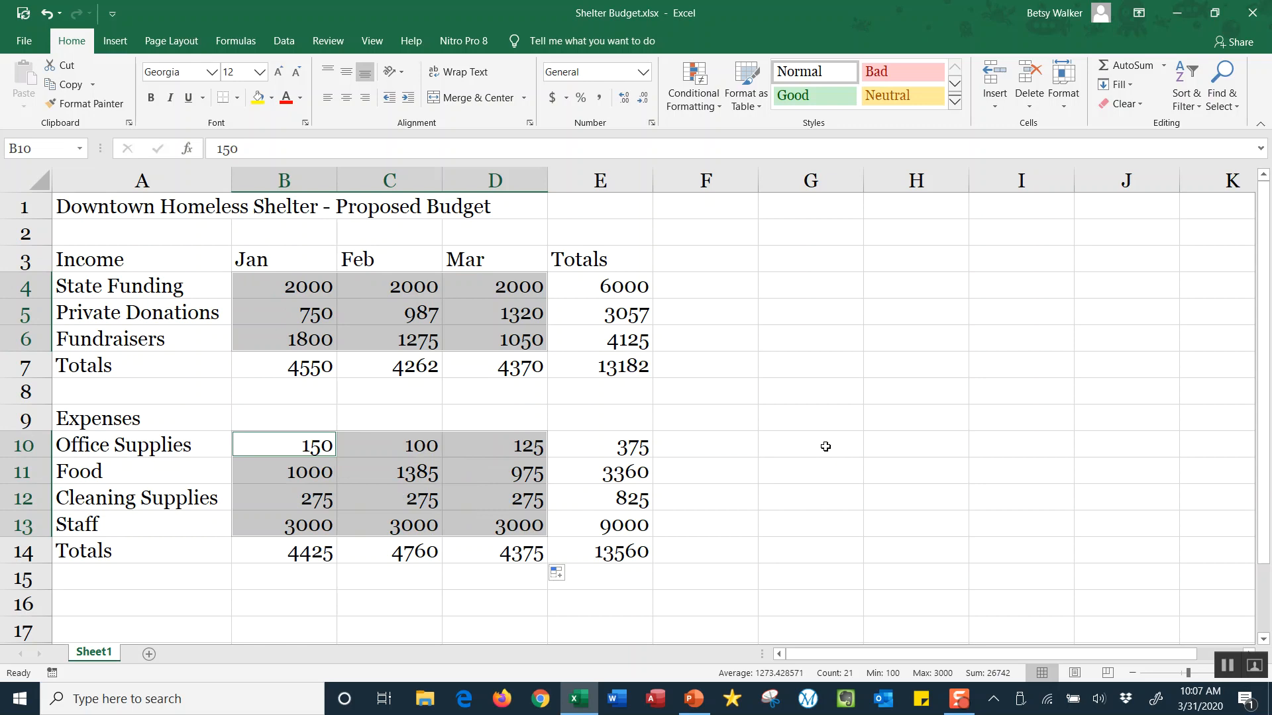
{"action": "left_click", "coordinate": [812, 396]}
{"action": "left_click_drag", "start_coordinate": [282, 283], "coordinate": [533, 343]}
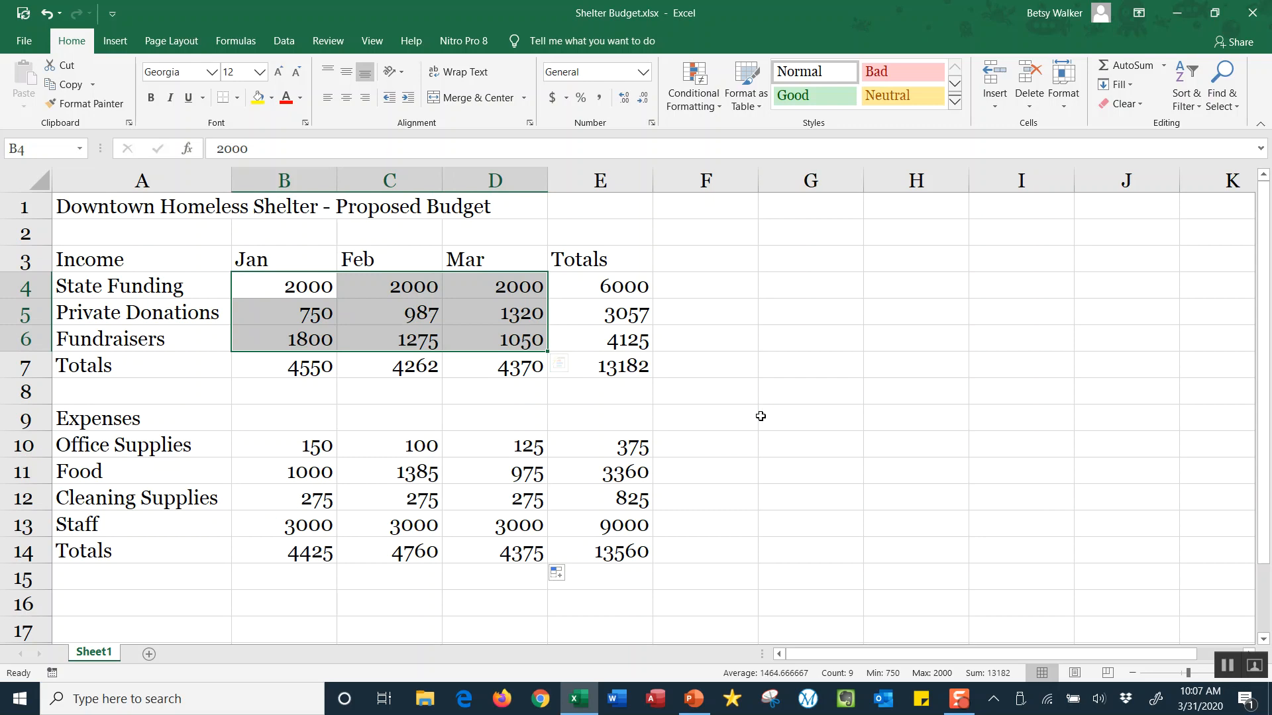
{"action": "left_click_drag", "start_coordinate": [301, 445], "coordinate": [525, 520]}
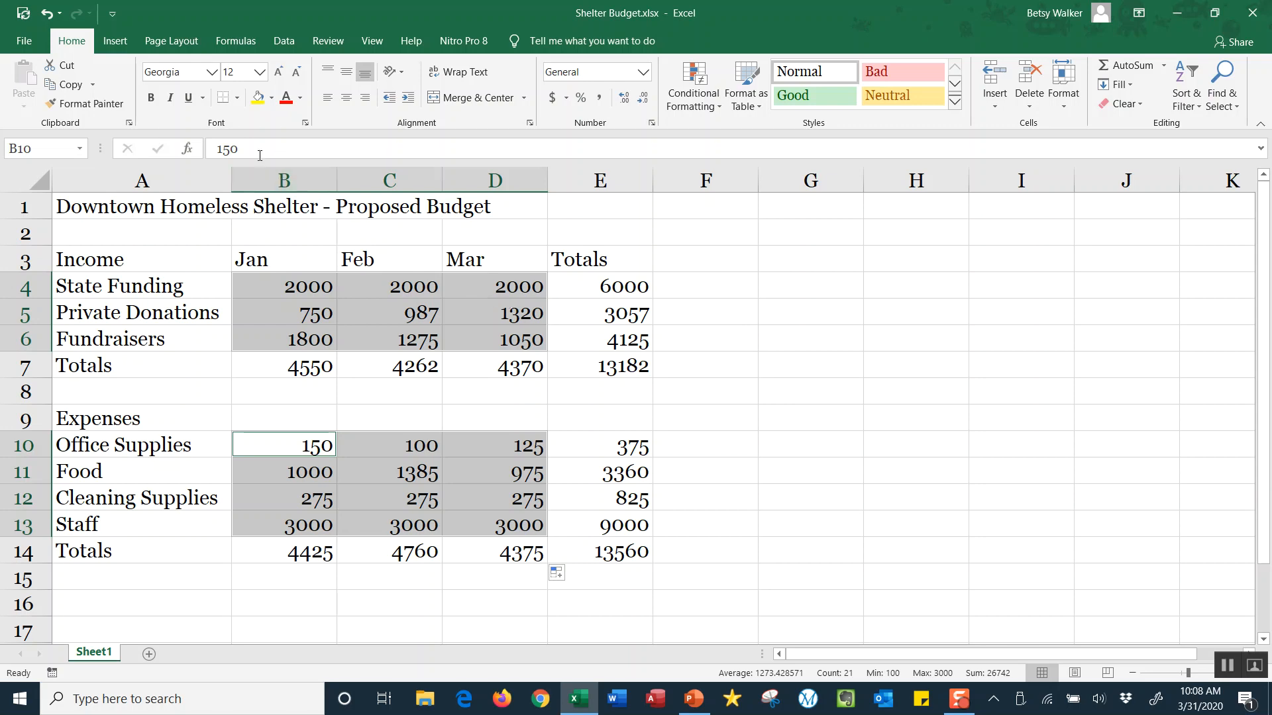
{"action": "left_click", "coordinate": [238, 98]}
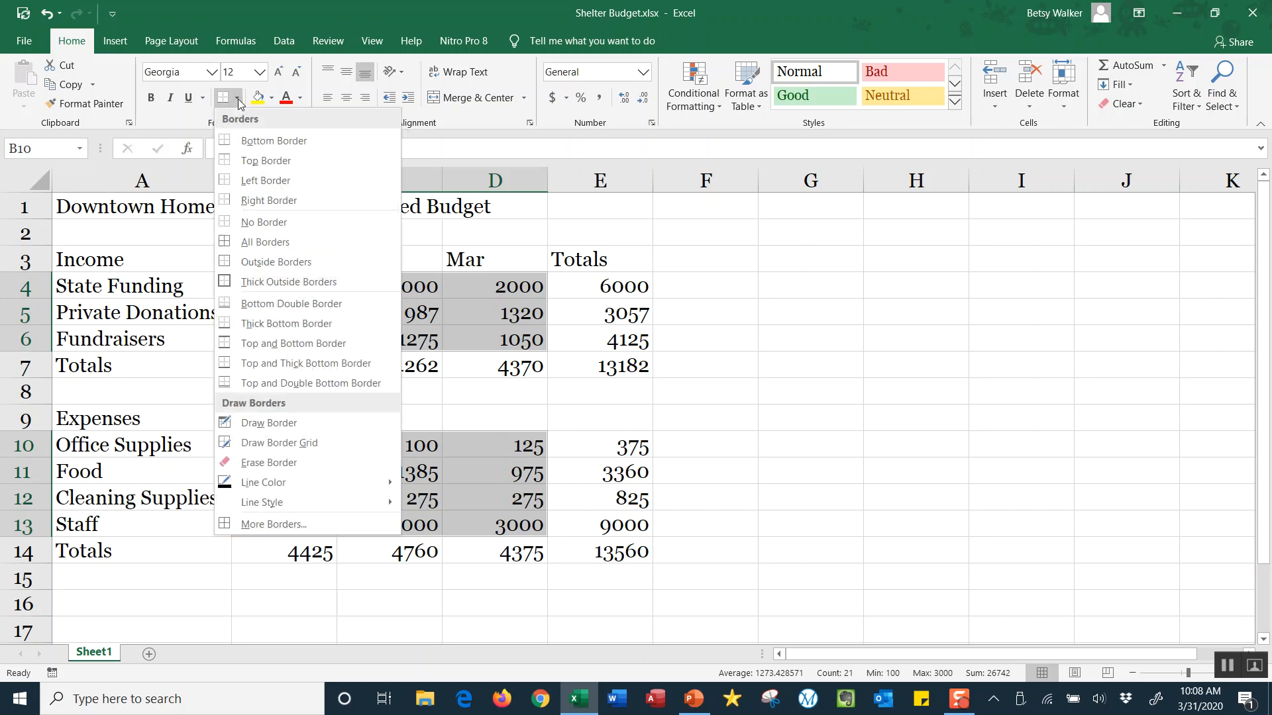
{"action": "left_click", "coordinate": [271, 241]}
{"action": "left_click", "coordinate": [770, 355]}
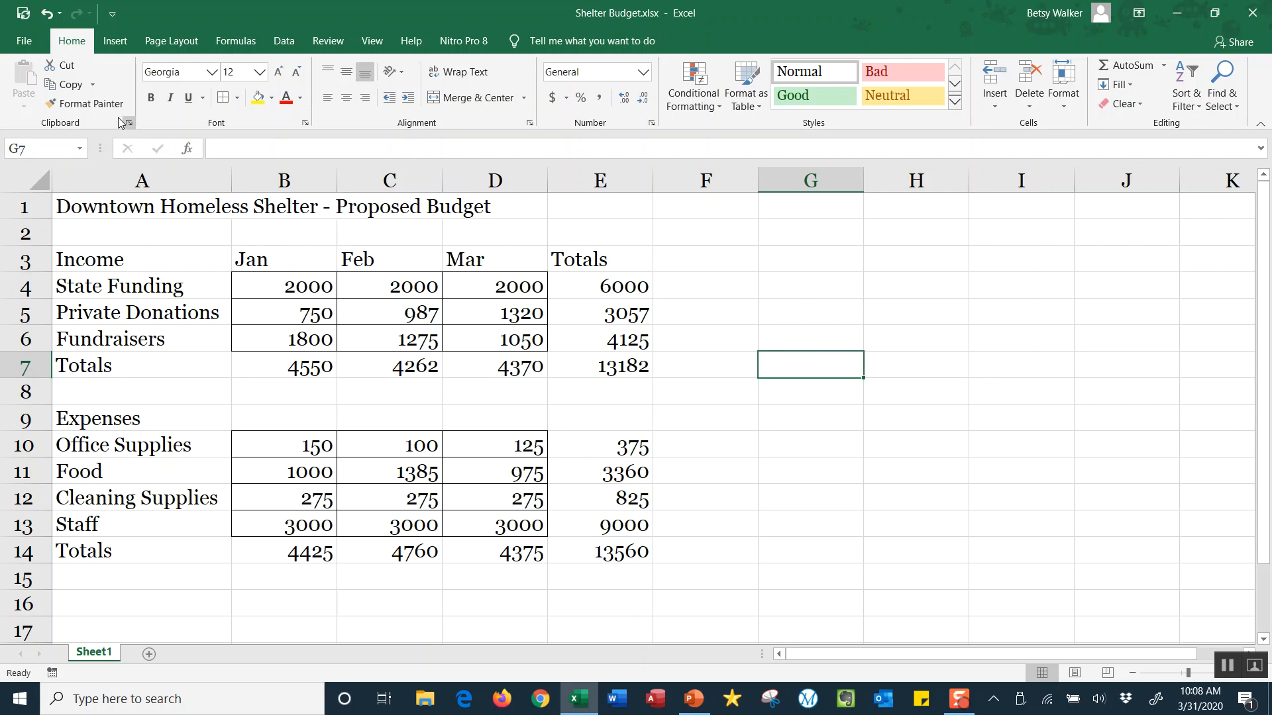
- Preview the budget sheet as it would print, then return to the worksheet
{"action": "left_click", "coordinate": [23, 43]}
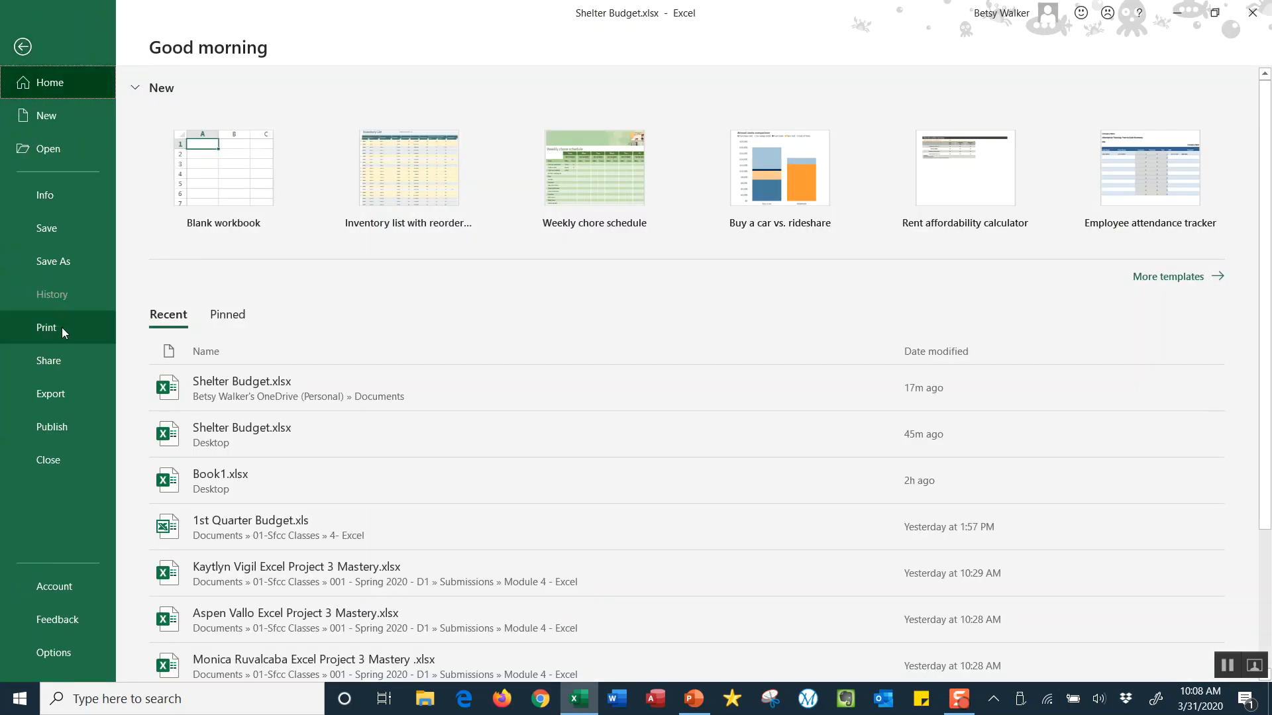
{"action": "left_click", "coordinate": [61, 327]}
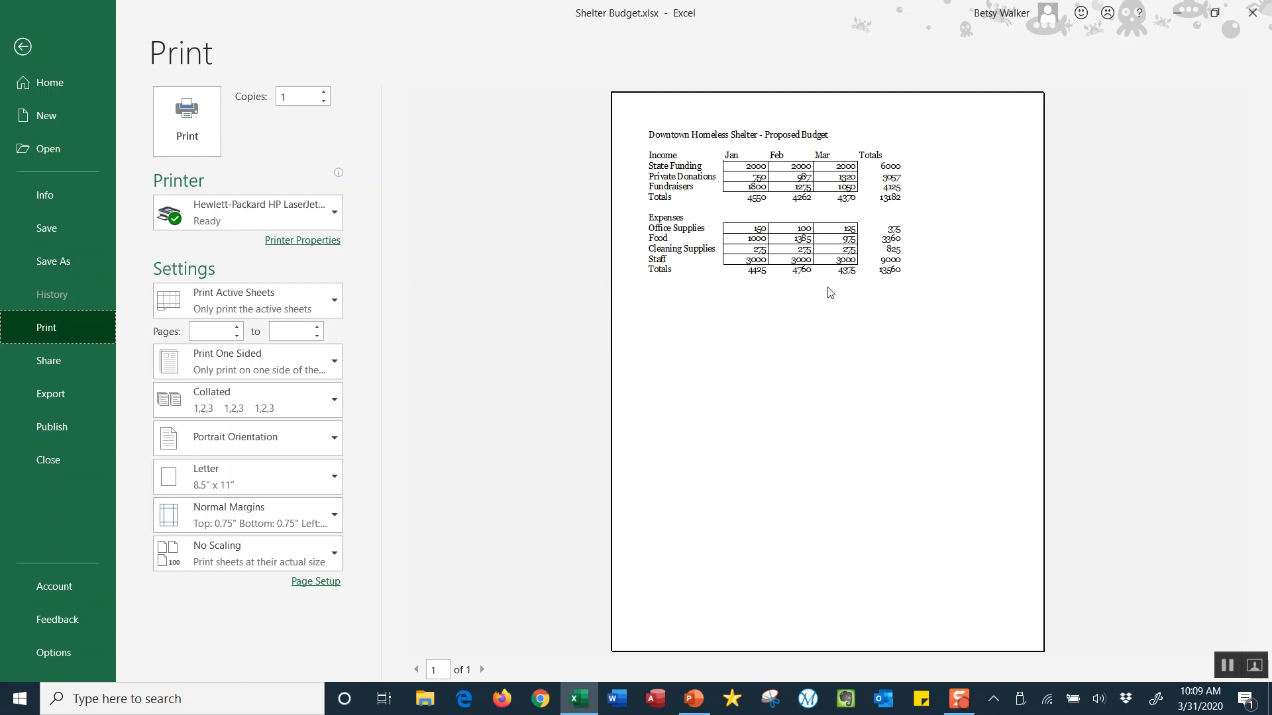
{"action": "left_click", "coordinate": [22, 47]}
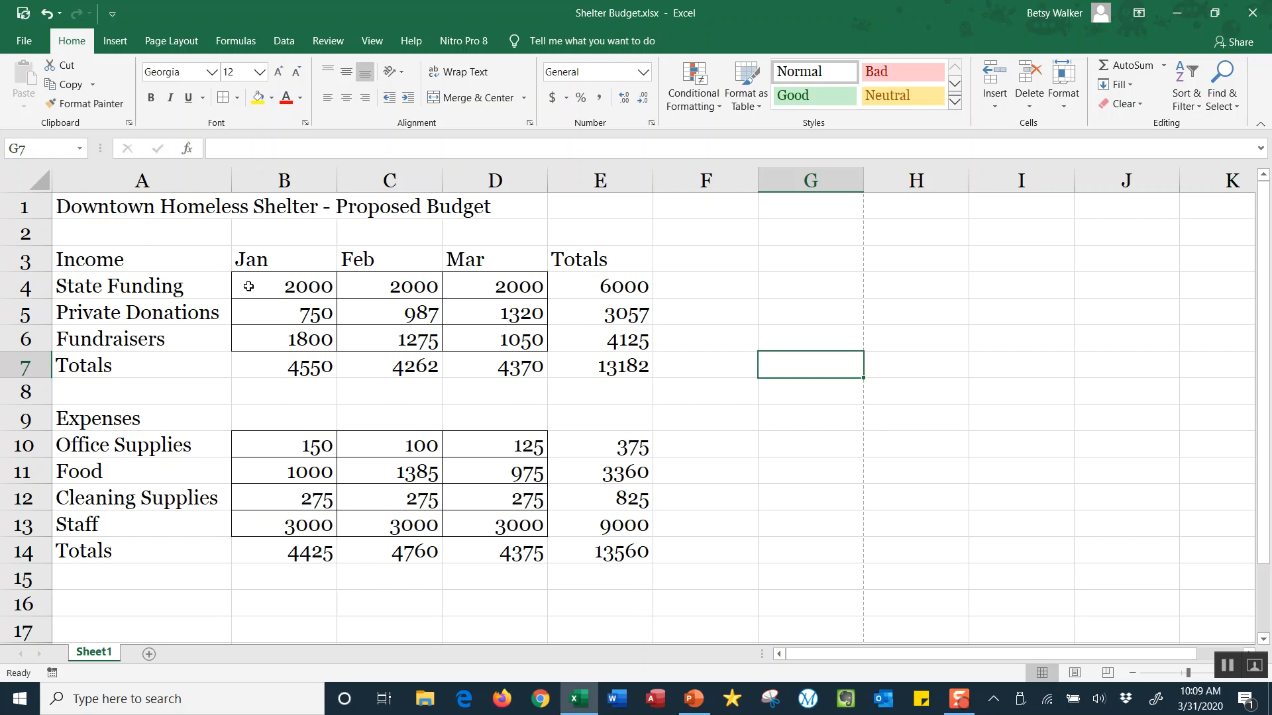
- Review the number formats available for the March Private Donations amount in D5
{"action": "left_click_drag", "start_coordinate": [254, 292], "coordinate": [500, 343]}
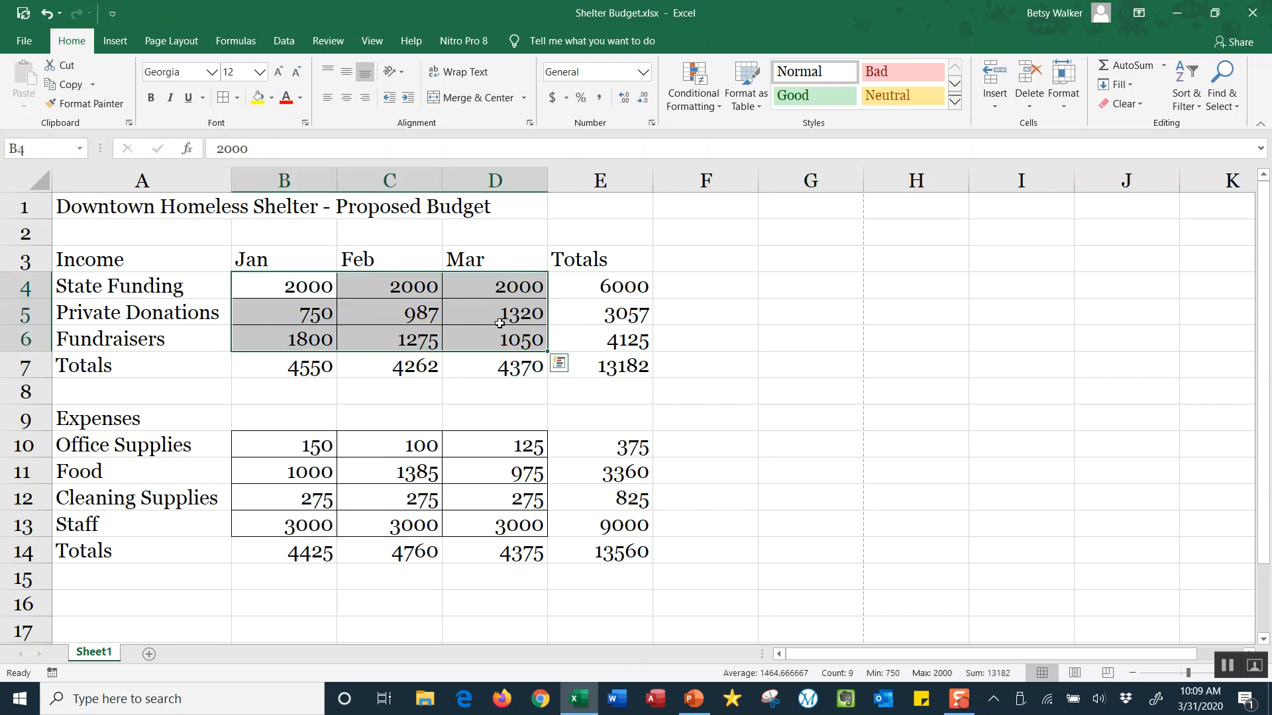
{"action": "left_click", "coordinate": [745, 329]}
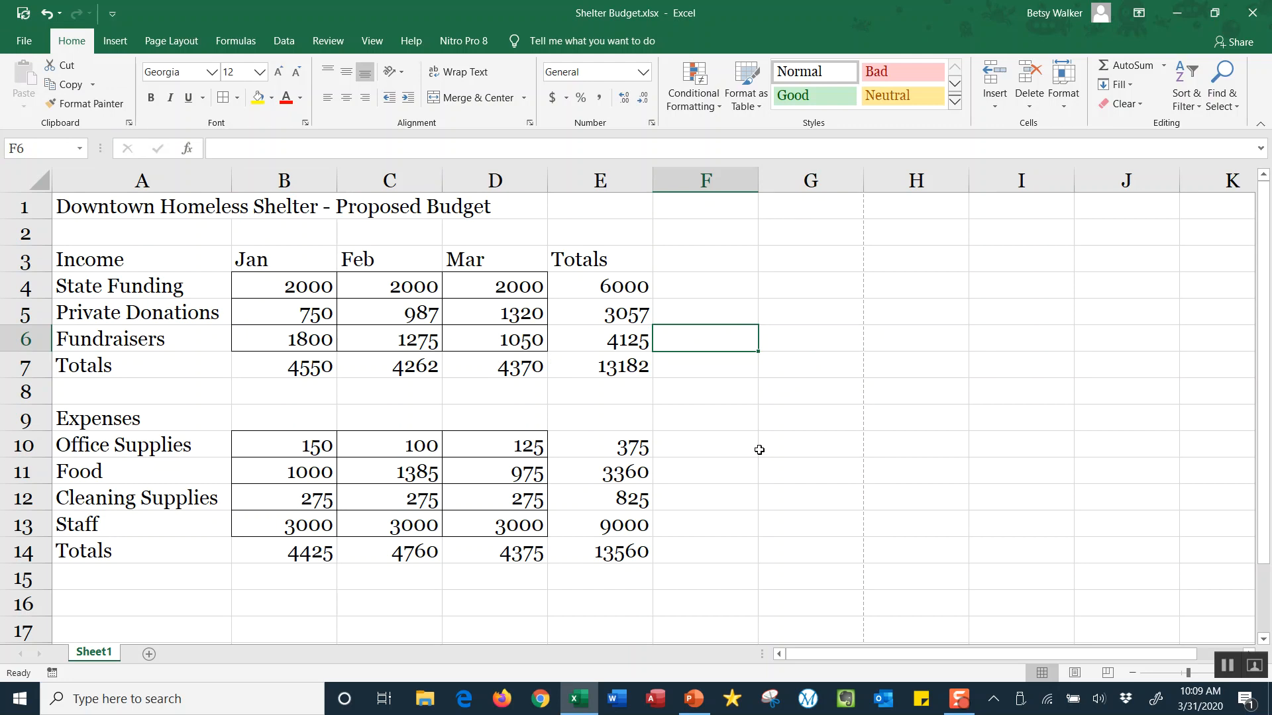
{"action": "left_click", "coordinate": [459, 319]}
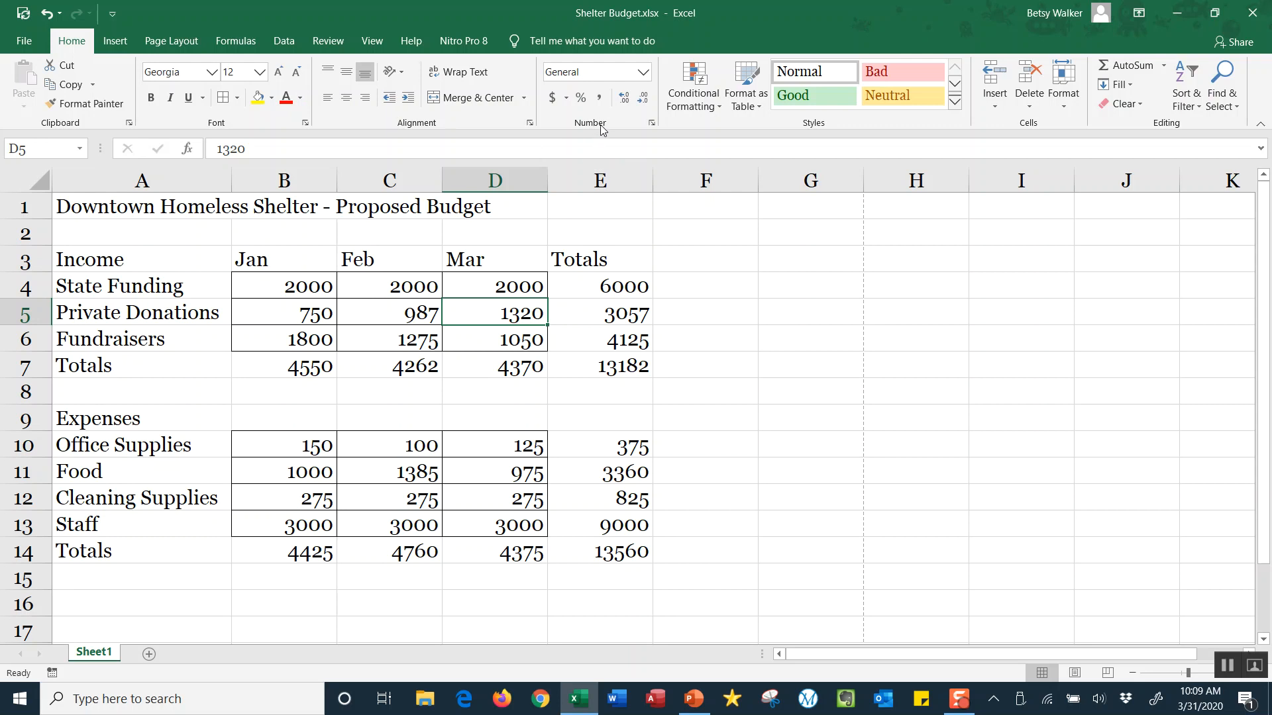
{"action": "left_click", "coordinate": [643, 73]}
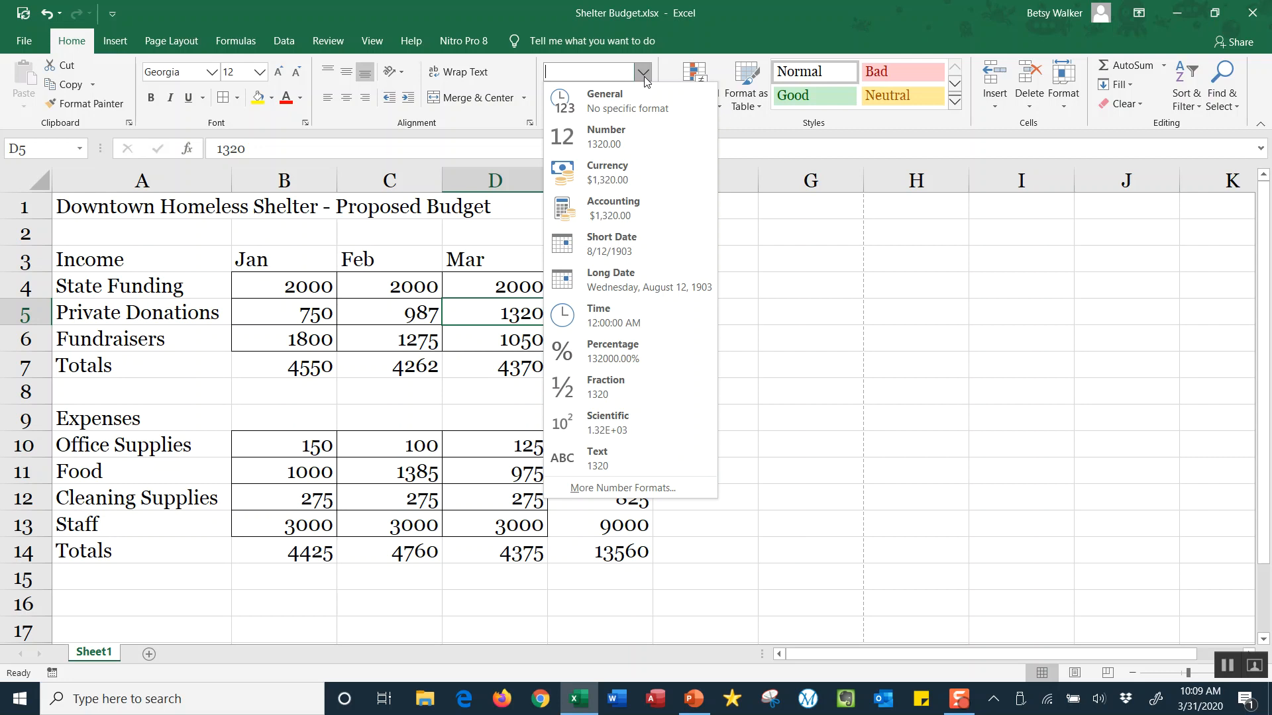
{"action": "left_click", "coordinate": [759, 340]}
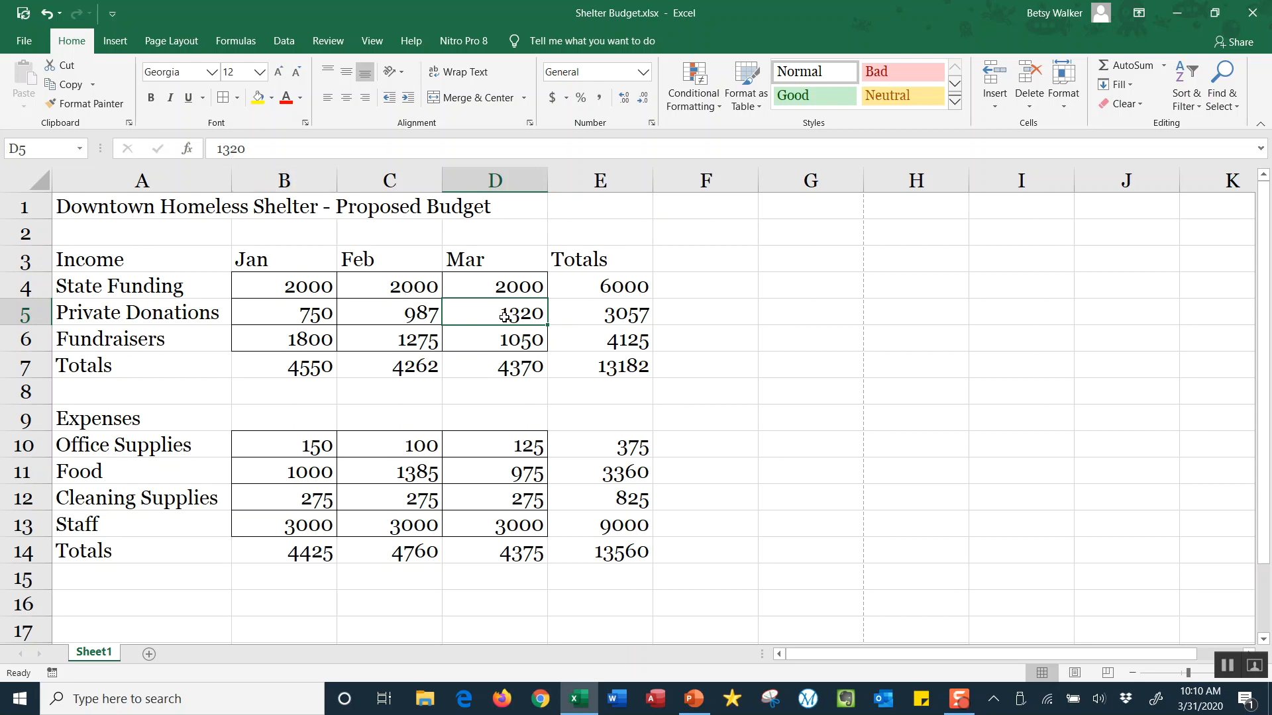
- Try to enter the March Private Donations amount in D5 as 1320.00
{"action": "type", "text": "1320"}
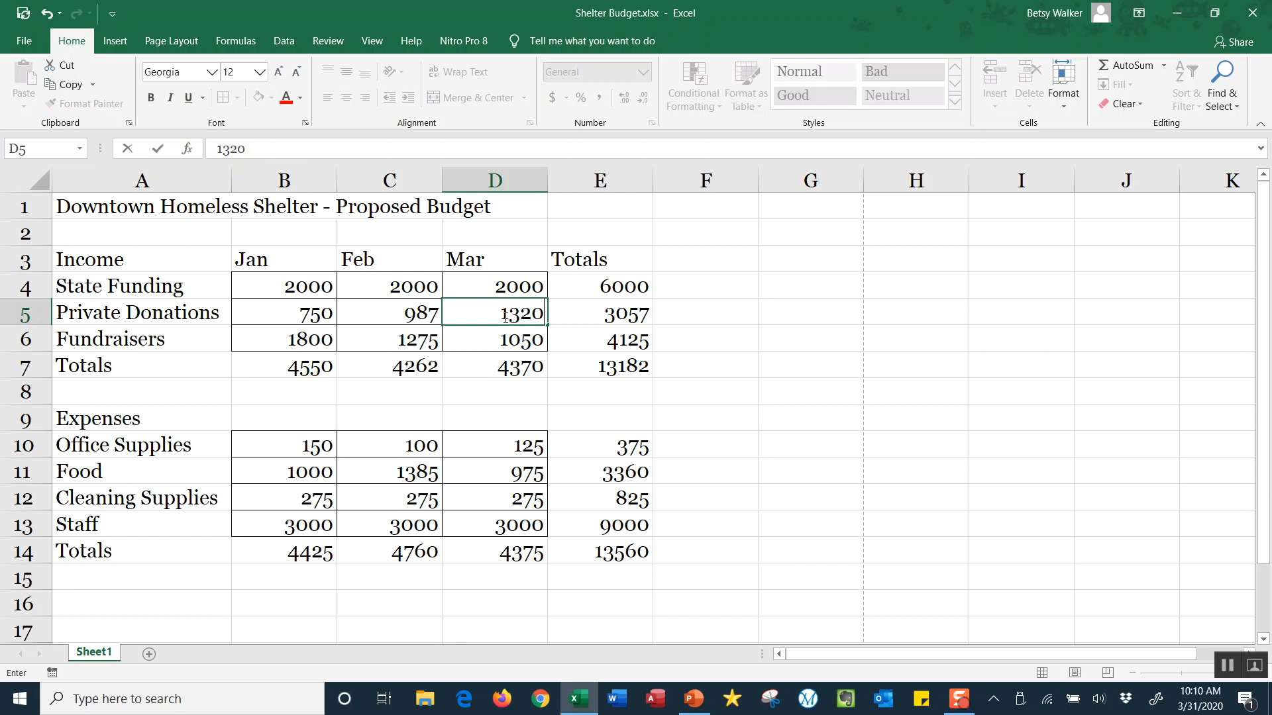
{"action": "type", "text": ".00"}
{"action": "key", "text": "Return"}
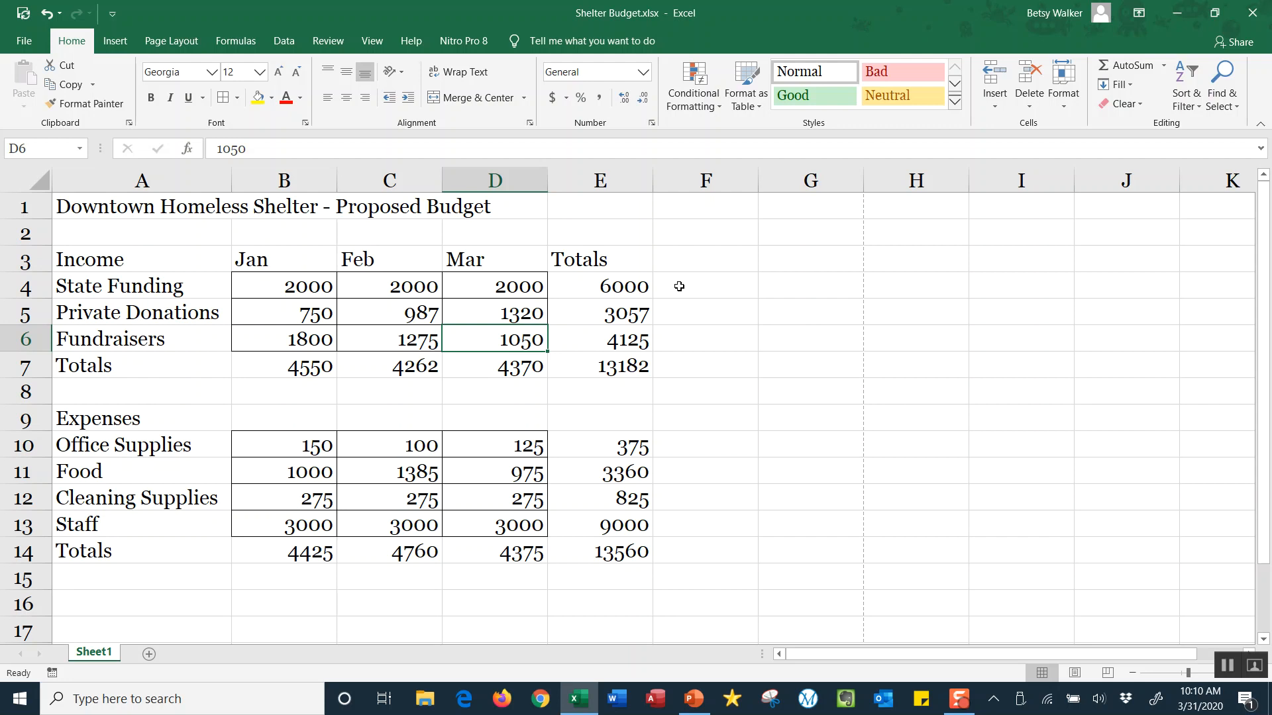
- Set the March Private Donations amount in D5 to 1320.75
{"action": "left_click", "coordinate": [506, 316]}
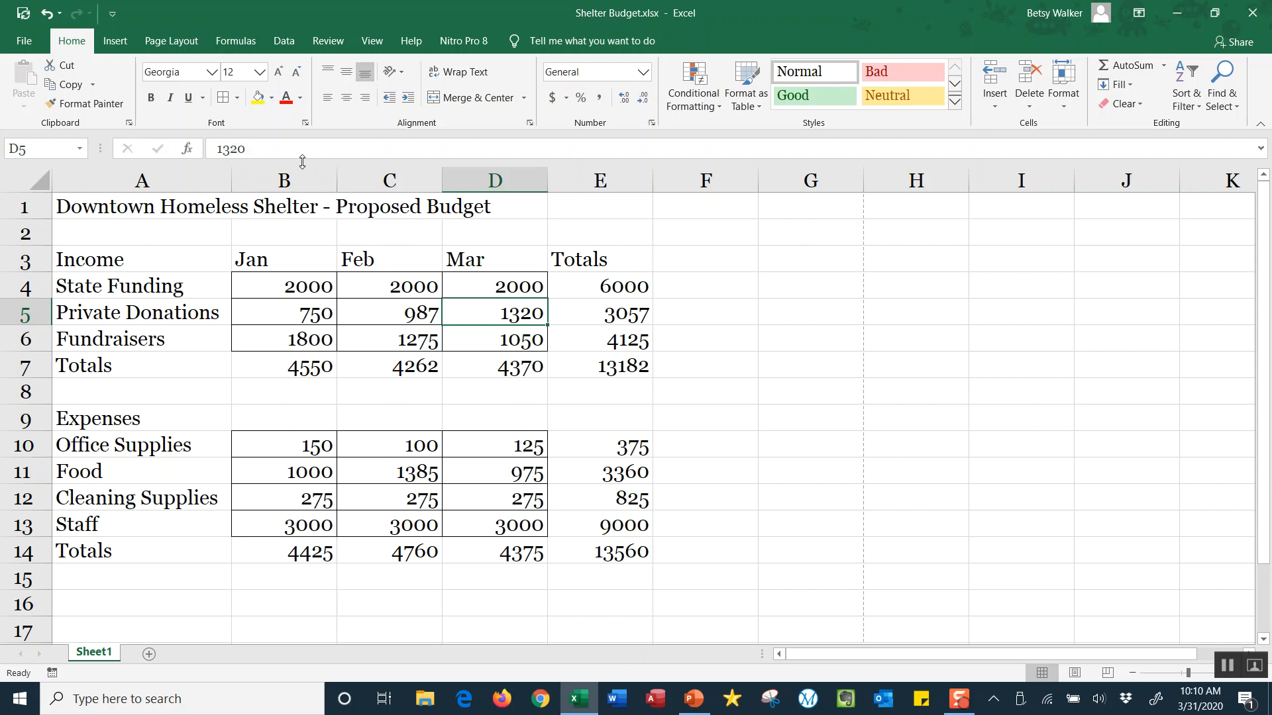
{"action": "left_click", "coordinate": [277, 148]}
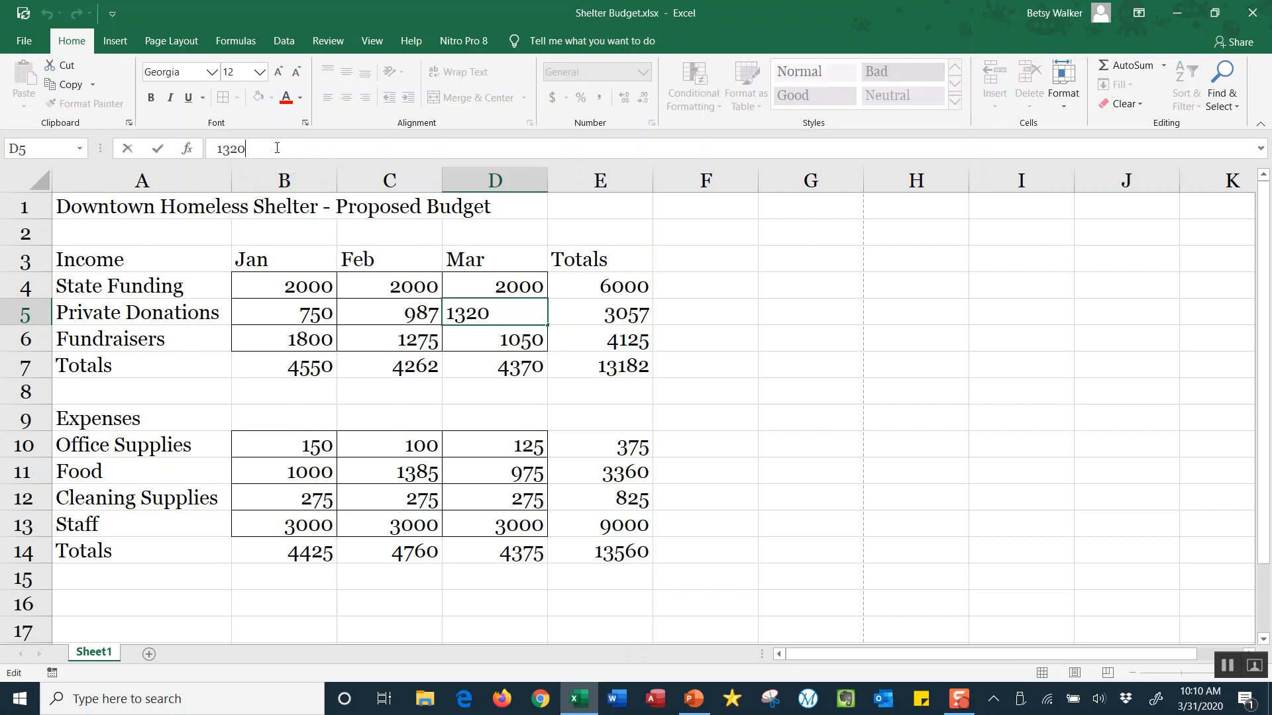
{"action": "type", "text": ".75"}
{"action": "key", "text": "Return"}
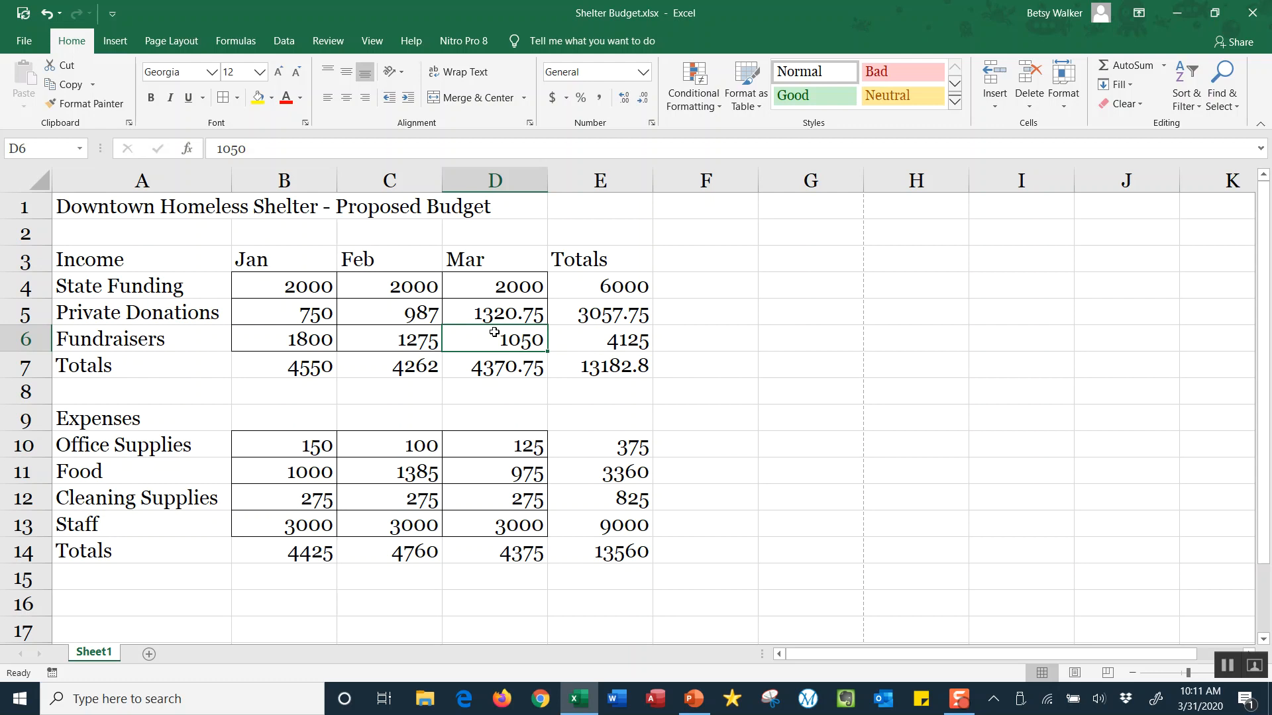
- Apply Comma Style to the income amounts in B4:D6 and the expense amounts in B10:D13
{"action": "left_click_drag", "start_coordinate": [272, 283], "coordinate": [492, 344]}
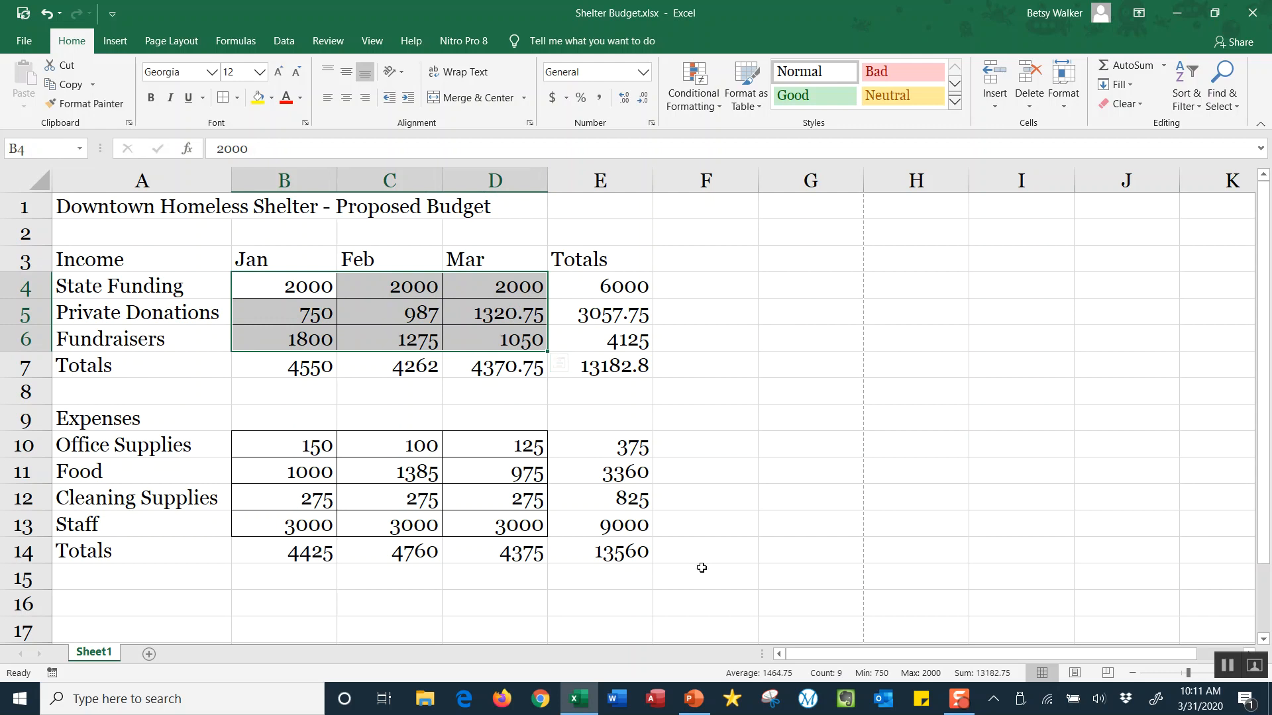
{"action": "left_click_drag", "start_coordinate": [290, 449], "coordinate": [517, 519], "text": "ctrl"}
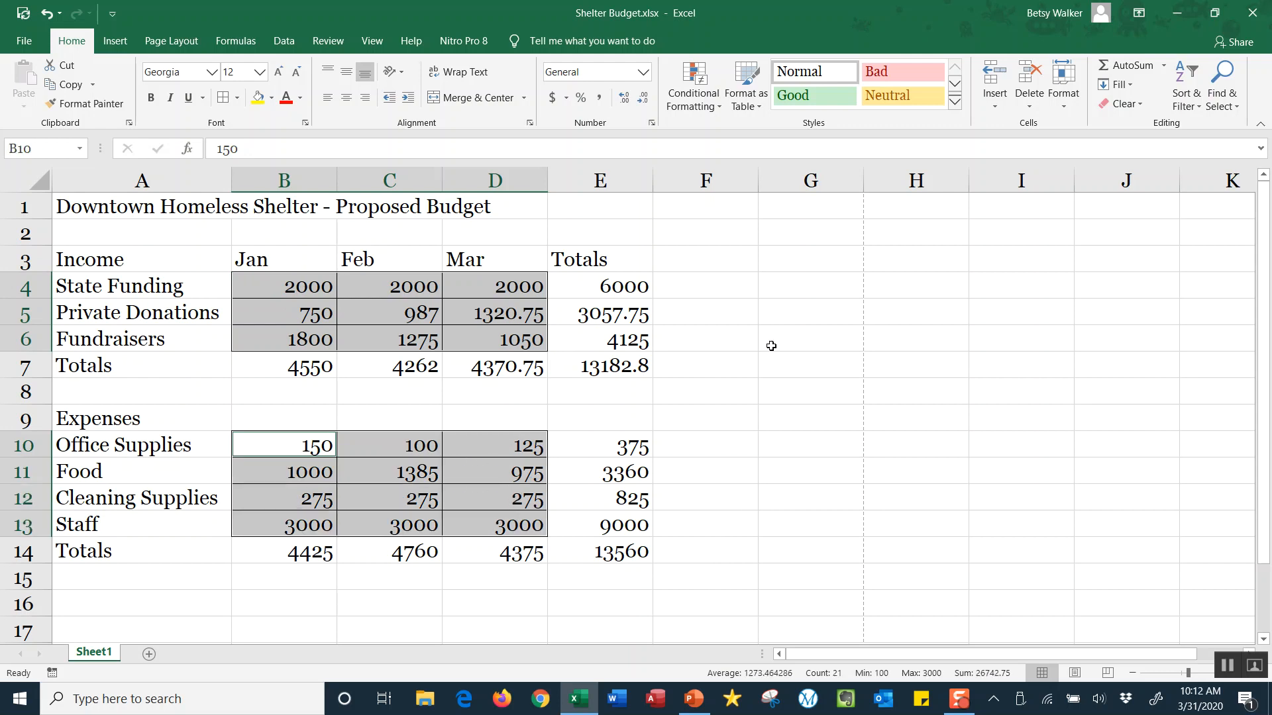
{"action": "left_click", "coordinate": [599, 101]}
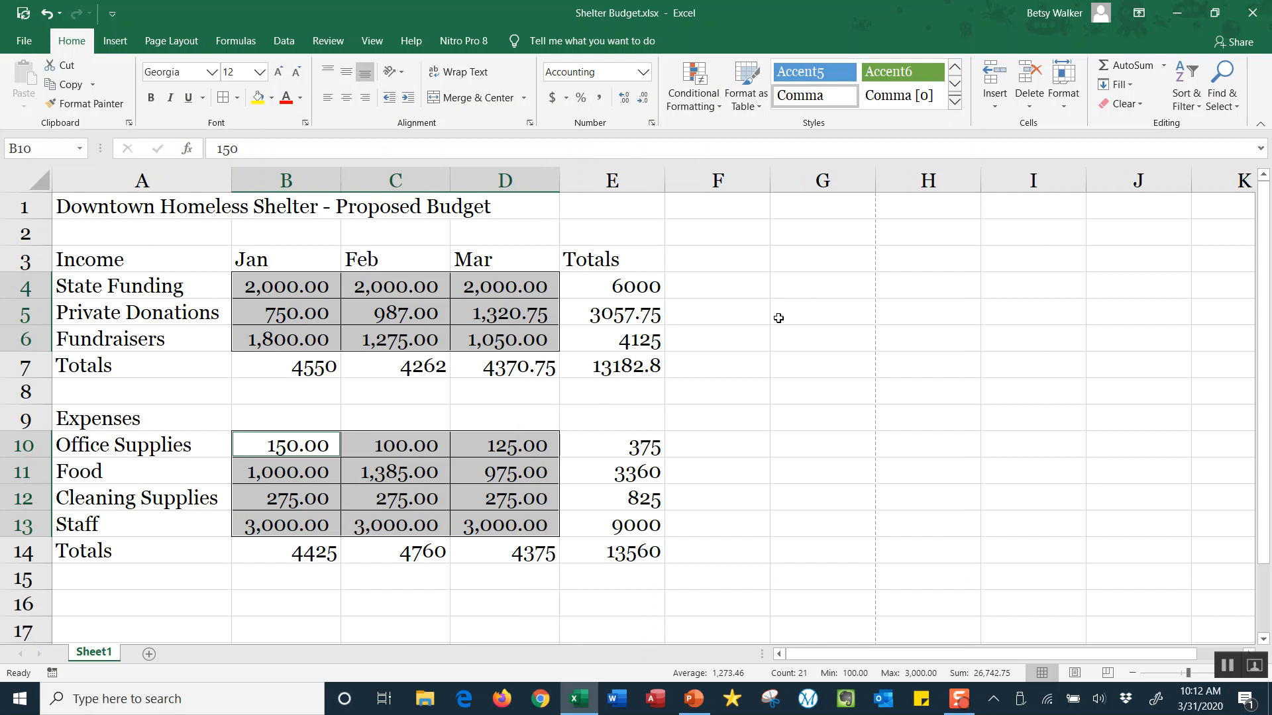
{"action": "left_click", "coordinate": [895, 421]}
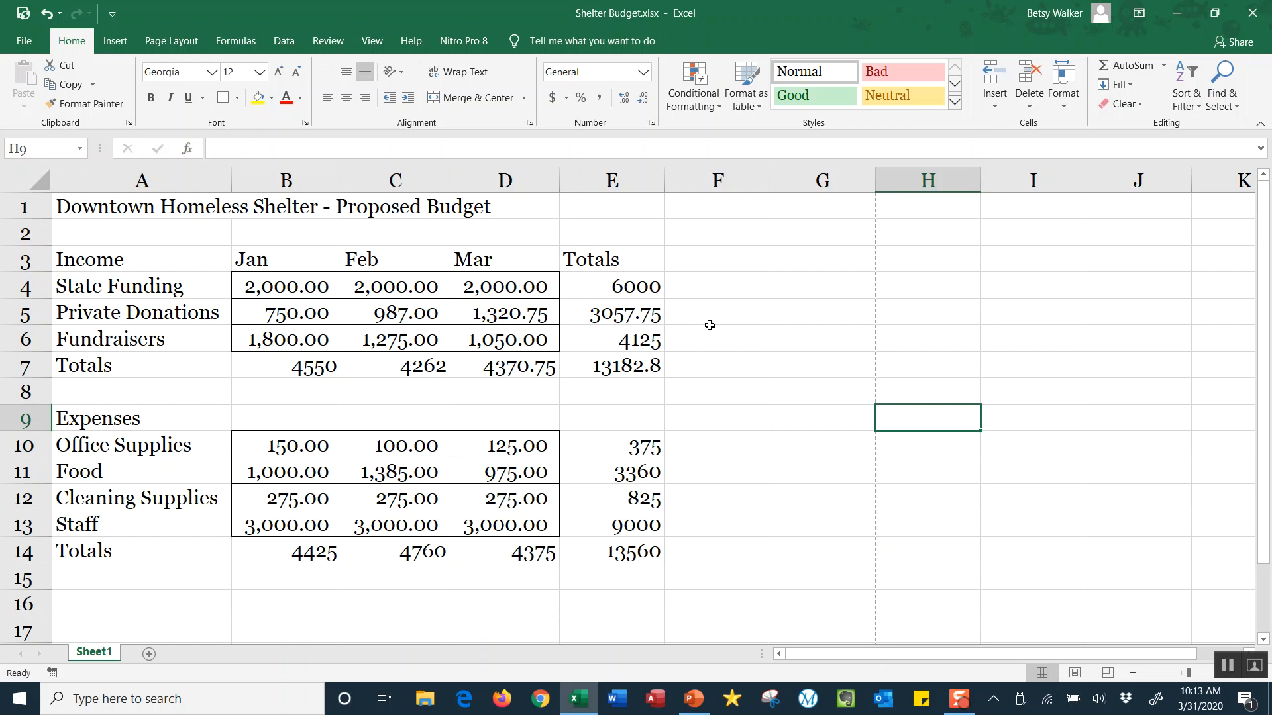
- Apply the dollar Accounting format to the totals in E4:E7, B7:D7, E10:E14 and B14:D14
{"action": "left_click_drag", "start_coordinate": [623, 281], "coordinate": [629, 369]}
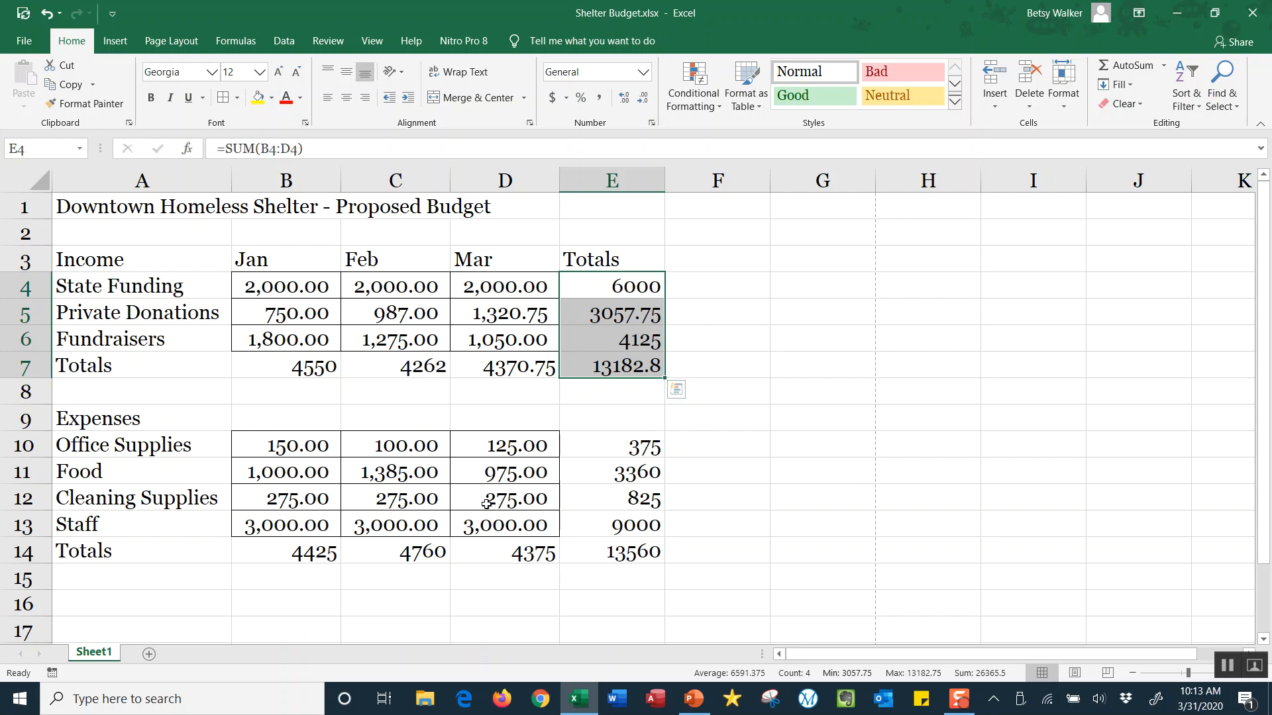
{"action": "left_click_drag", "start_coordinate": [284, 370], "coordinate": [475, 376], "text": "ctrl"}
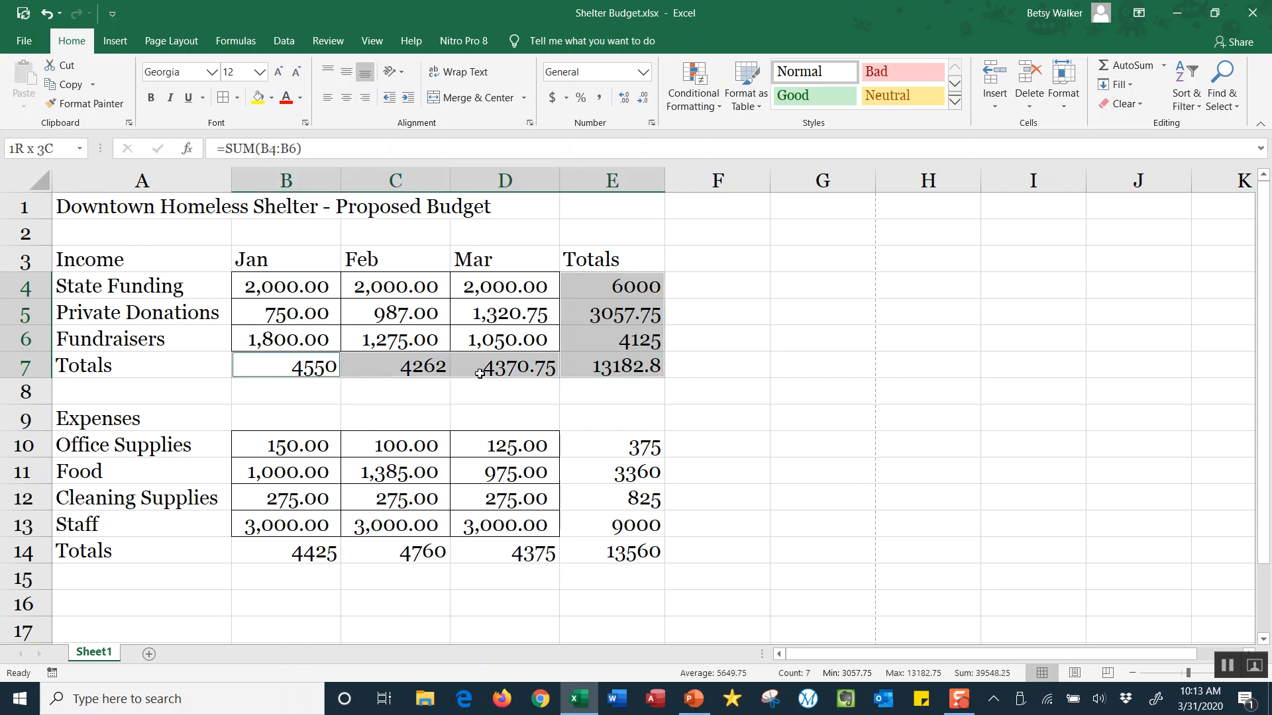
{"action": "left_click_drag", "start_coordinate": [626, 439], "coordinate": [629, 551], "text": "ctrl"}
{"action": "left_click", "coordinate": [296, 557], "text": "ctrl"}
{"action": "left_click_drag", "start_coordinate": [345, 554], "coordinate": [483, 556], "text": "ctrl"}
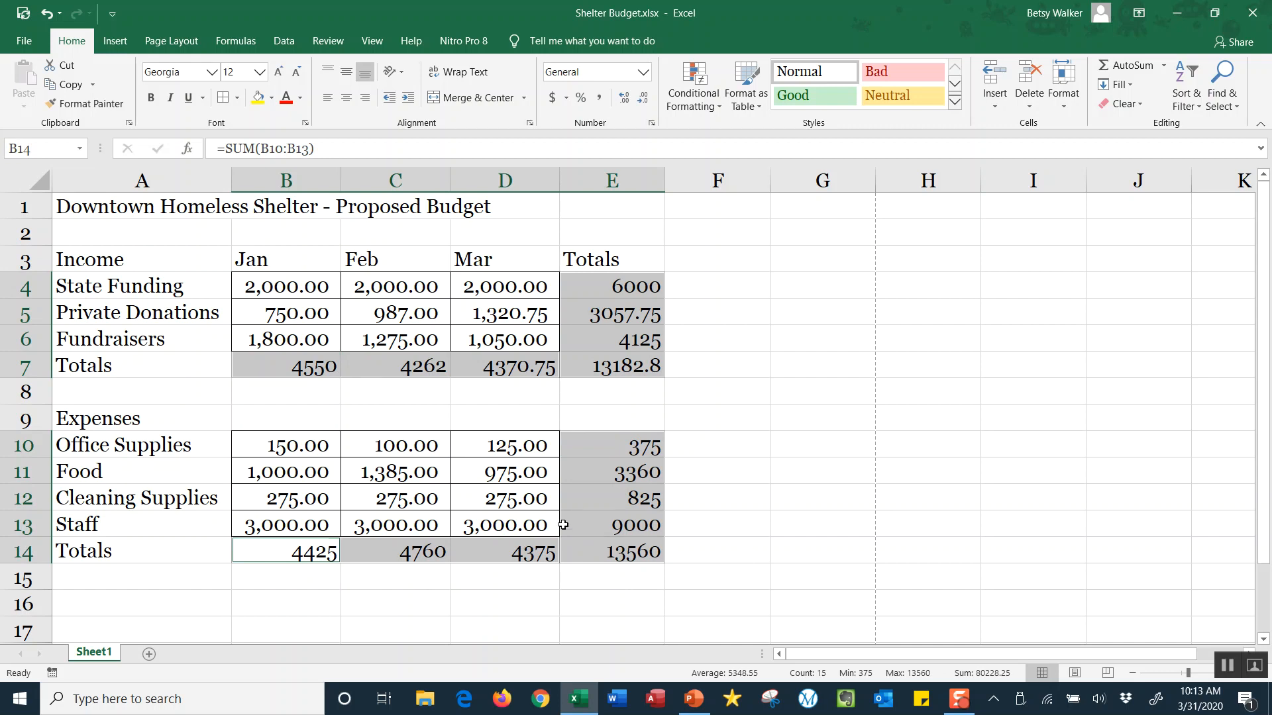
{"action": "left_click", "coordinate": [550, 100]}
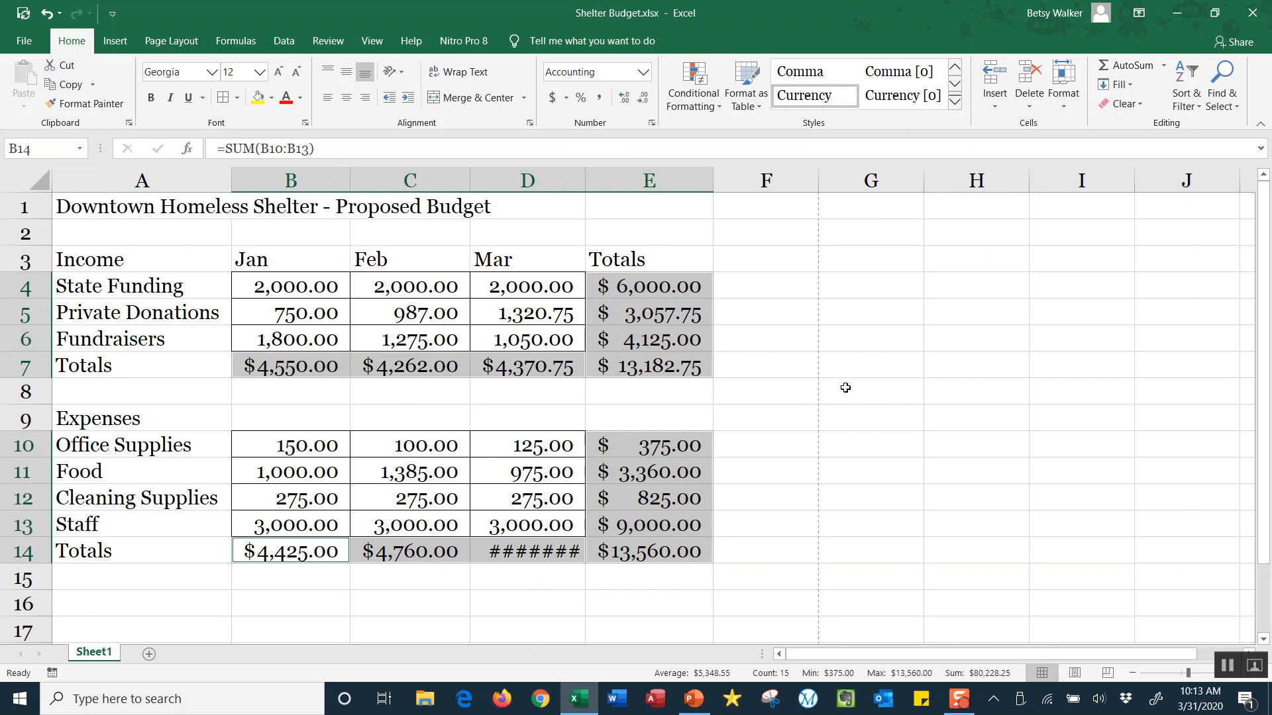
{"action": "left_click", "coordinate": [529, 575]}
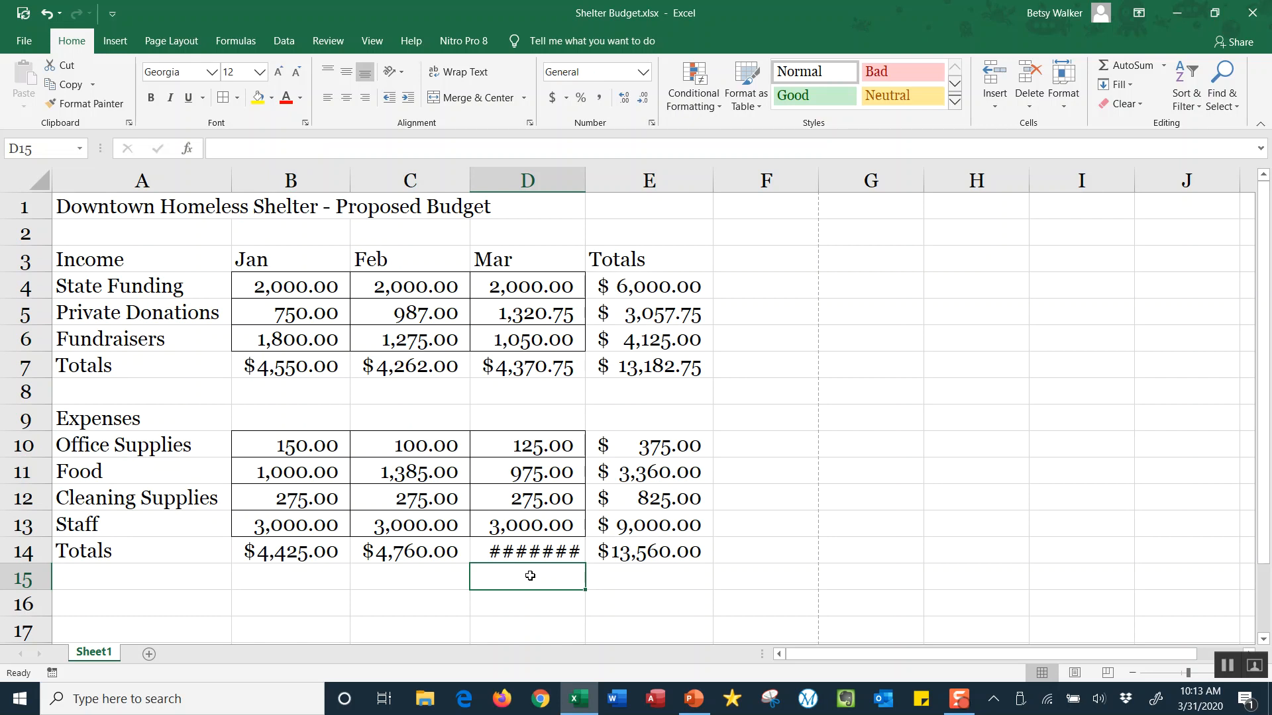
- AutoFit column D to the width of its contents and save the workbook
{"action": "left_click", "coordinate": [128, 208]}
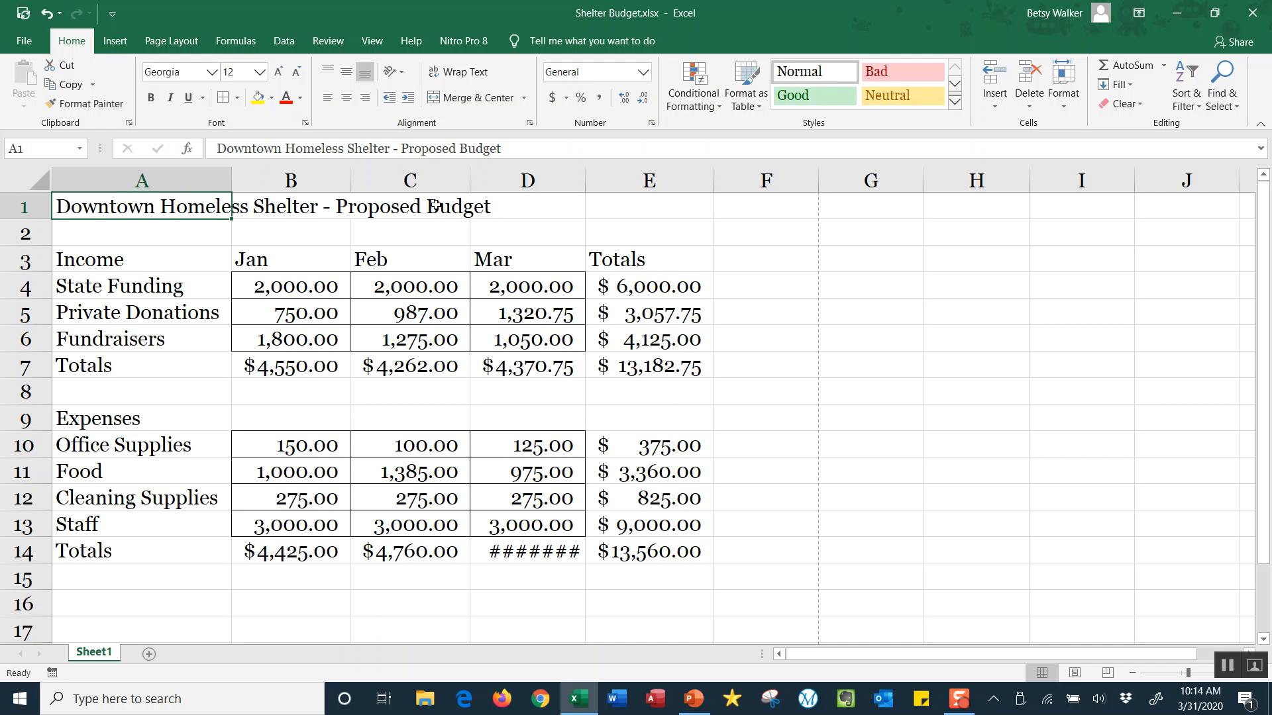
{"action": "left_click", "coordinate": [529, 550]}
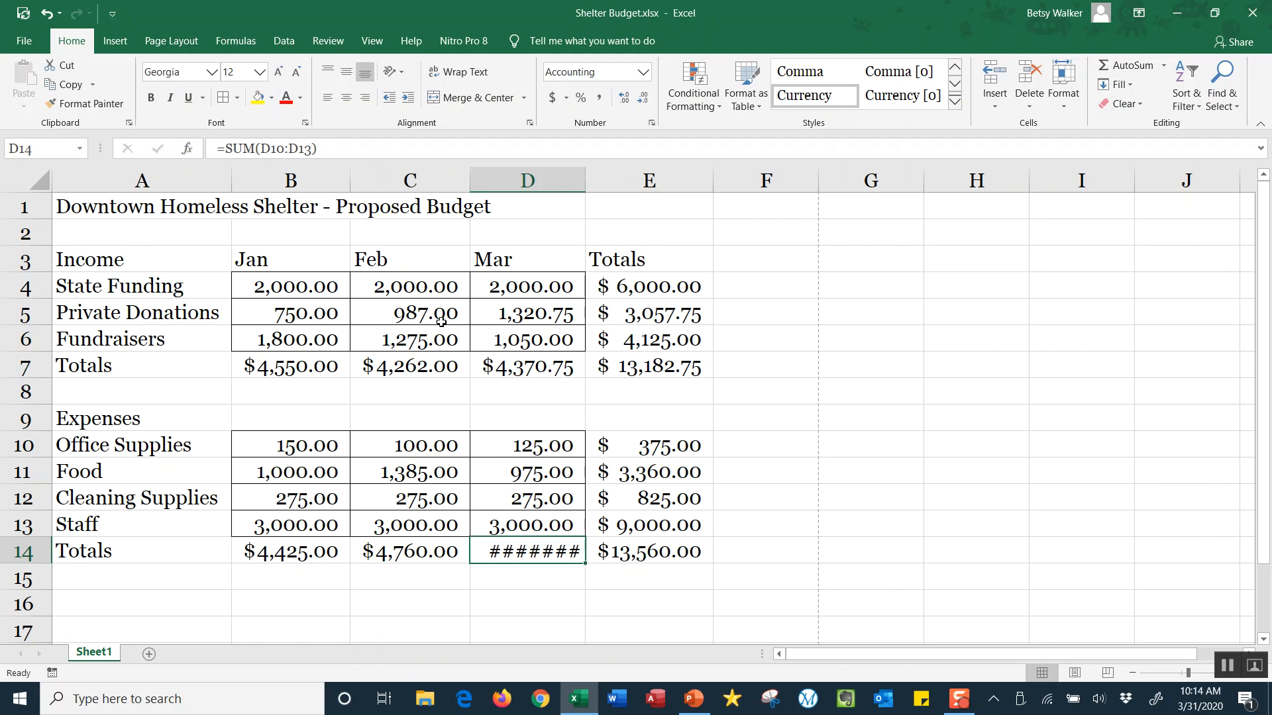
{"action": "double_click", "coordinate": [586, 181]}
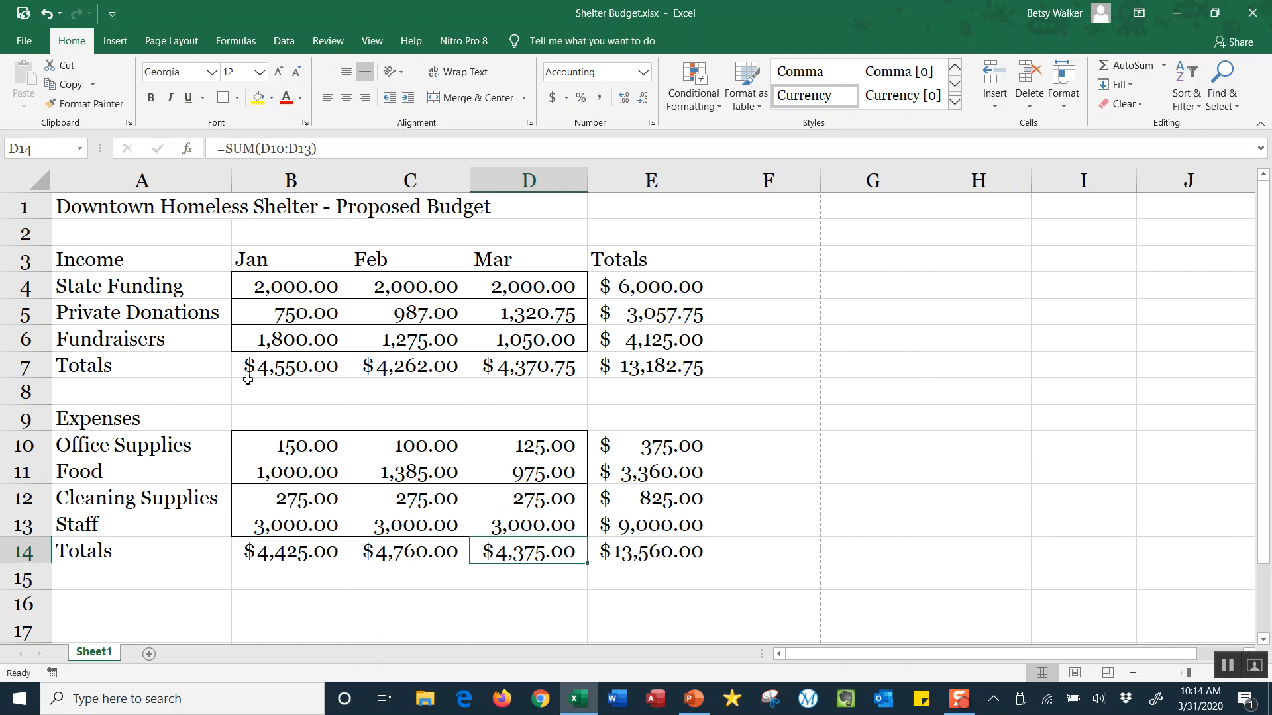
{"action": "left_click", "coordinate": [23, 15]}
- Enter the row label Net Gain/Loss in A16
{"action": "left_click", "coordinate": [122, 603]}
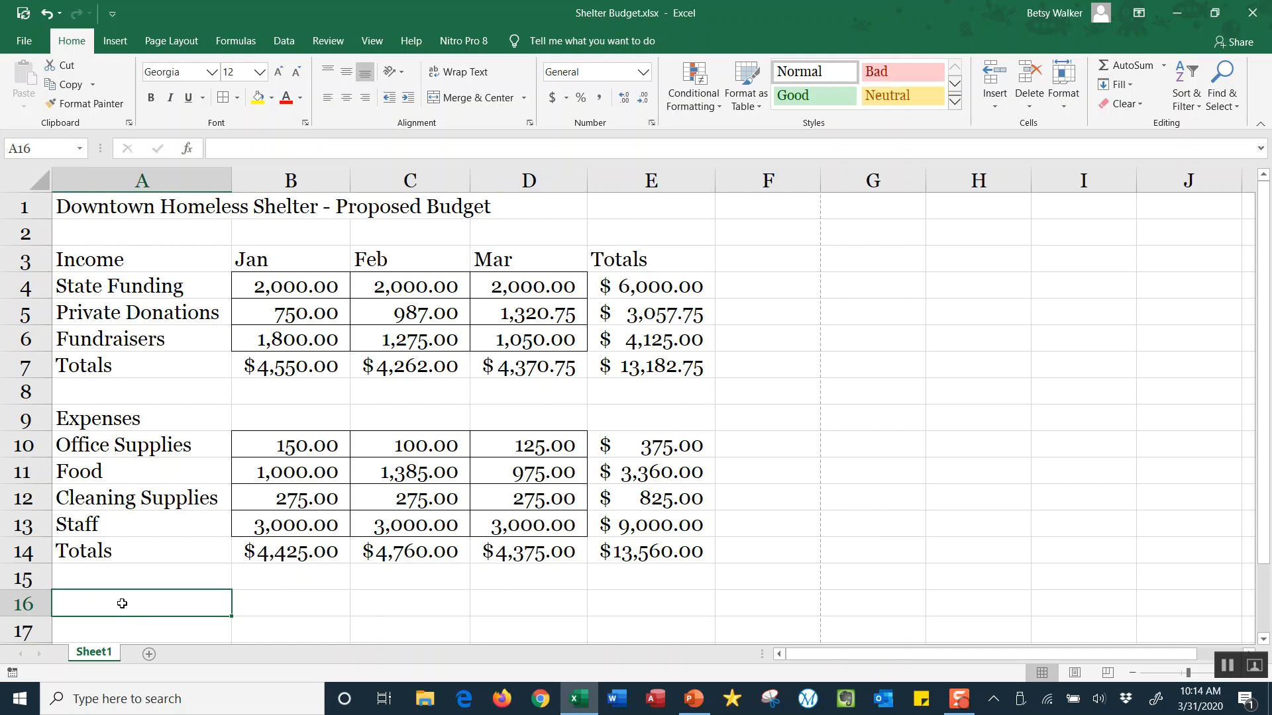
{"action": "type", "text": "et "}
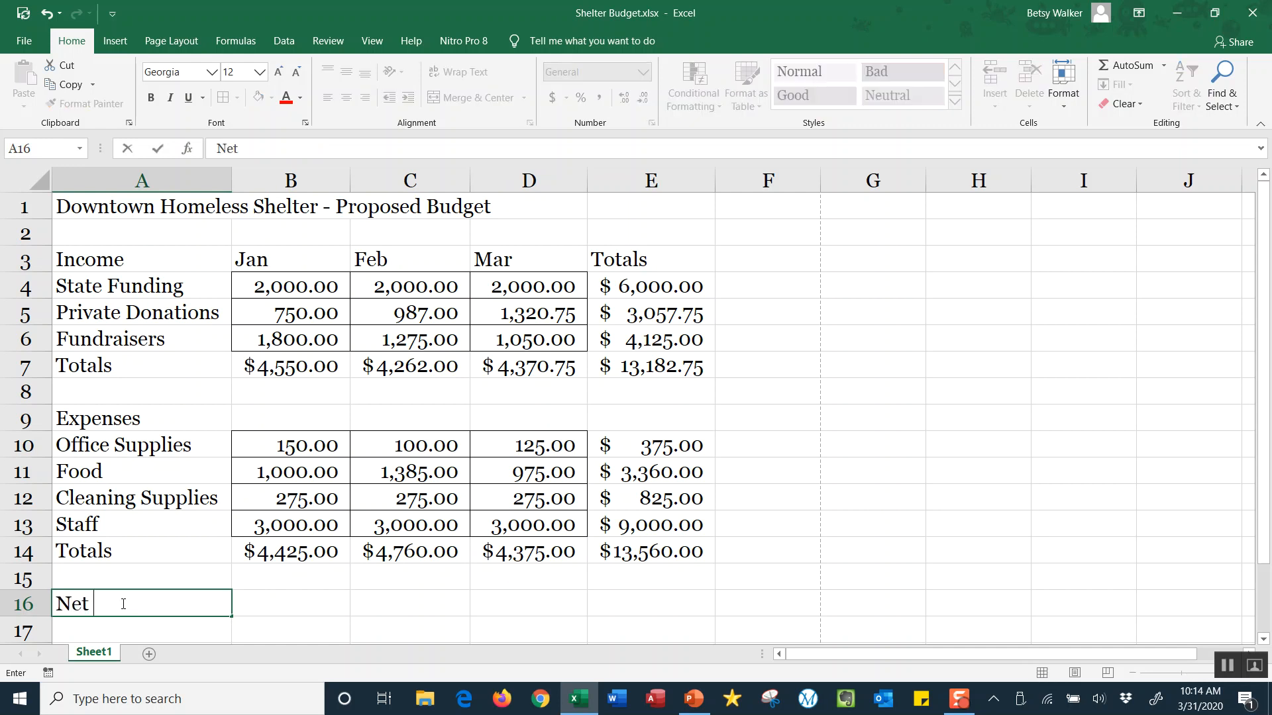
{"action": "type", "text": "Gain/Loss"}
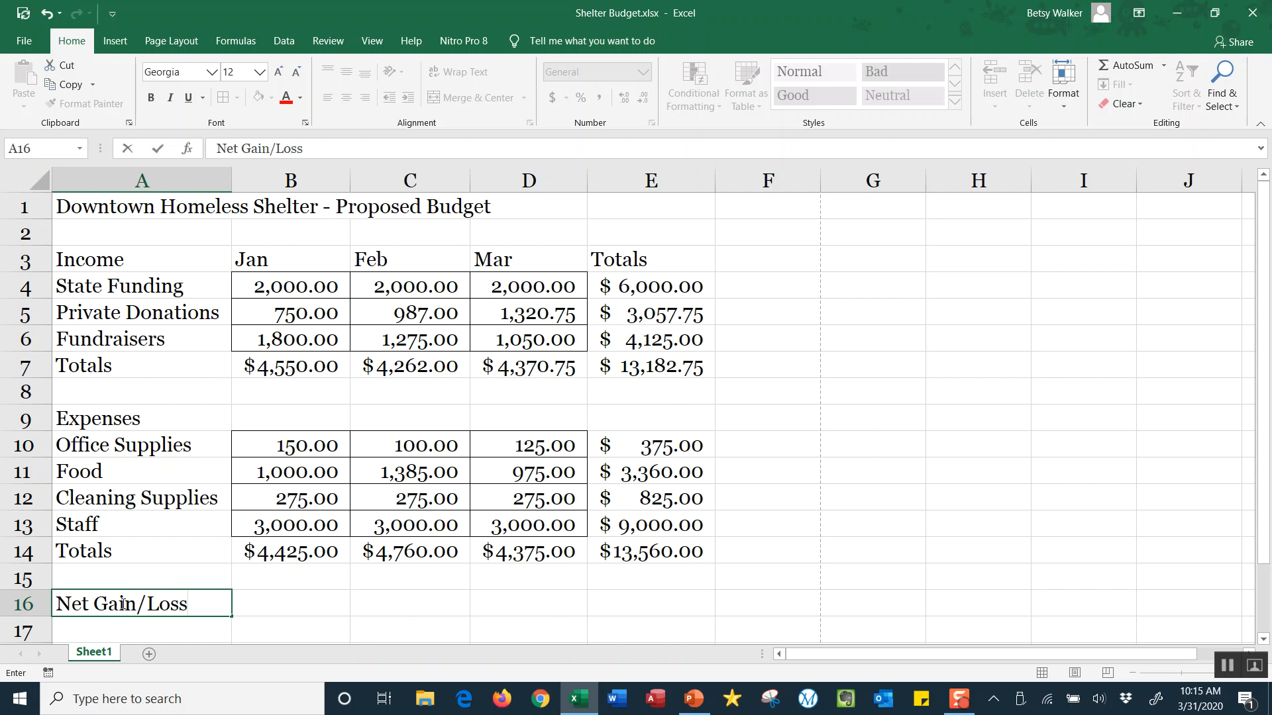
{"action": "key", "text": "Tab"}
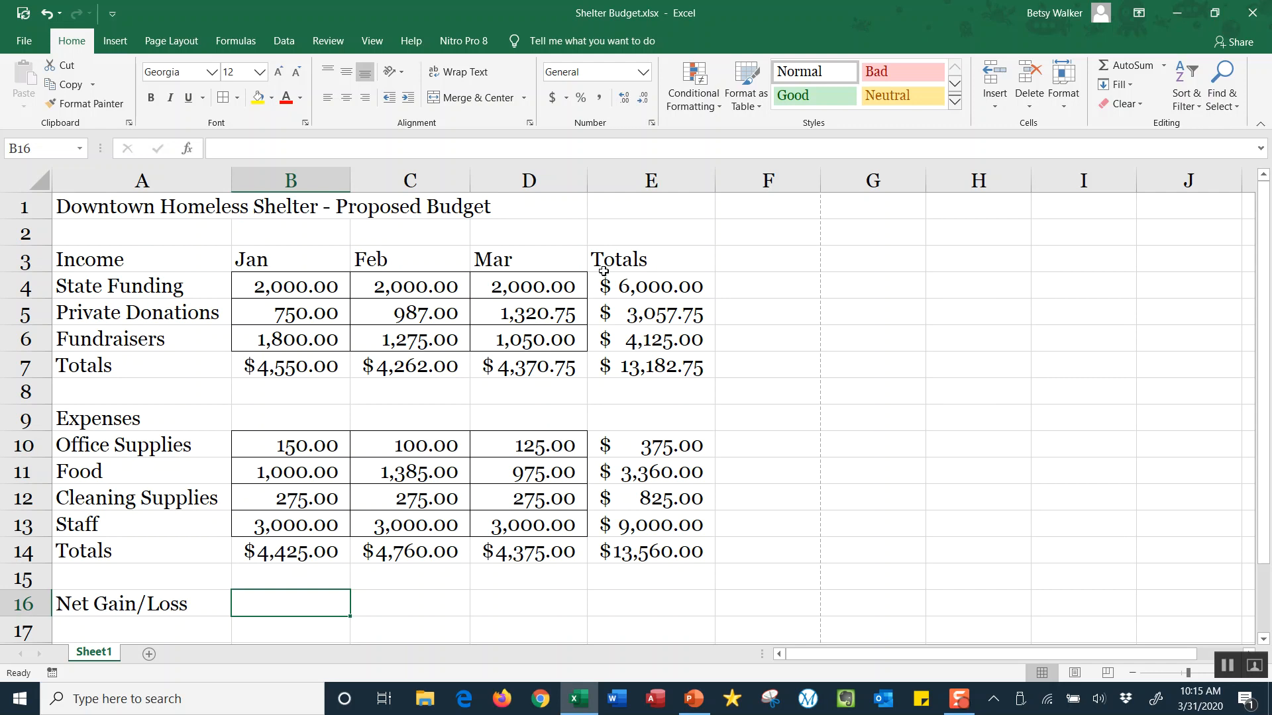
- Inspect the SUM formulas behind the totals in E4, E5, D7 and C7
{"action": "left_click", "coordinate": [640, 292]}
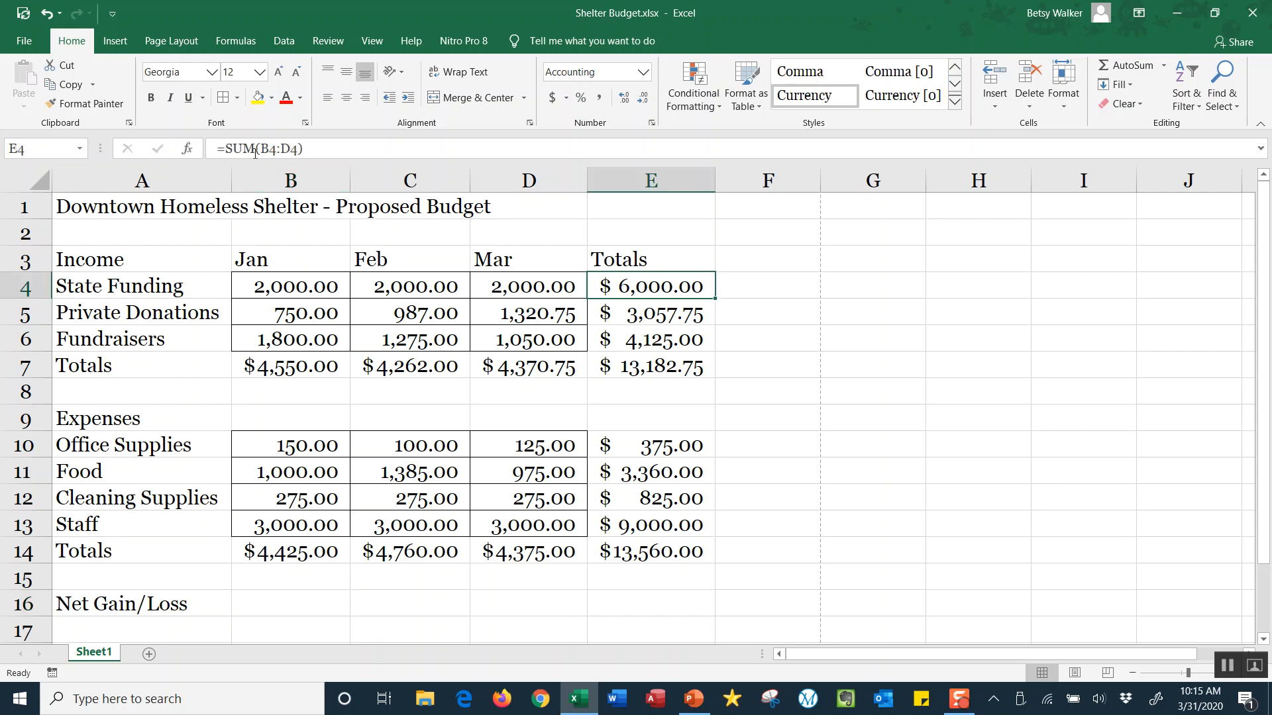
{"action": "left_click", "coordinate": [610, 319]}
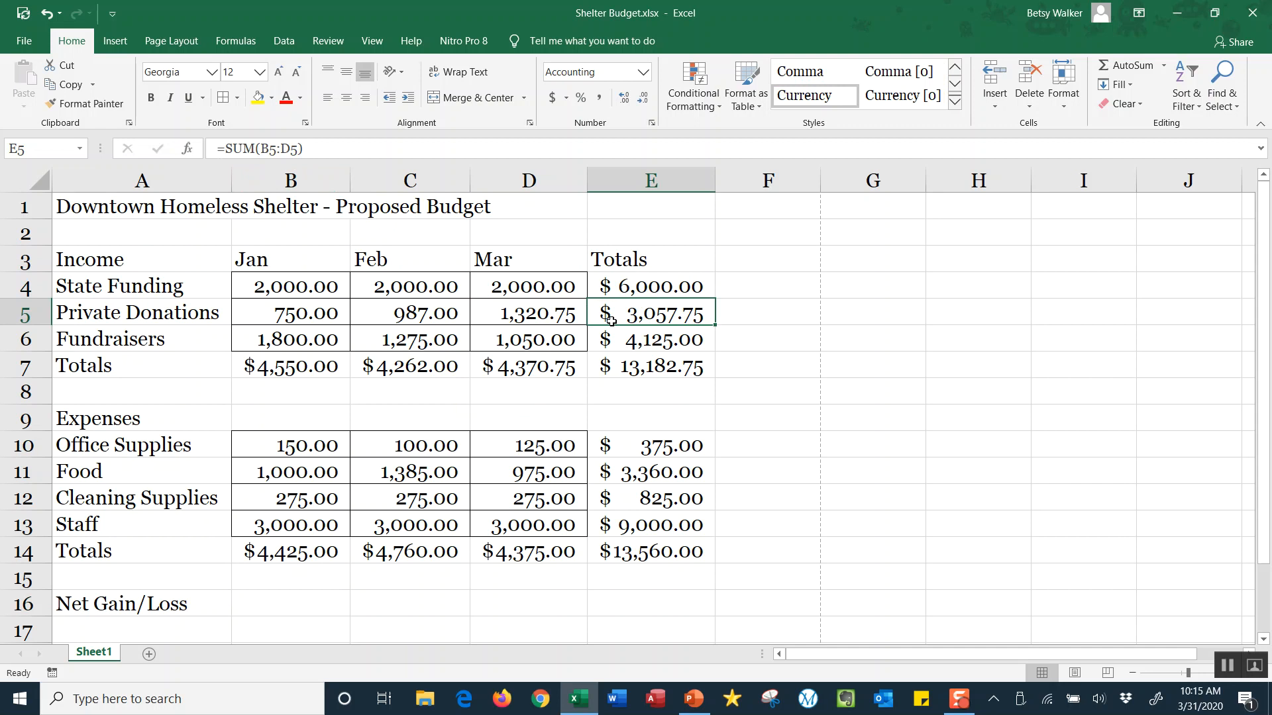
{"action": "left_click", "coordinate": [553, 368]}
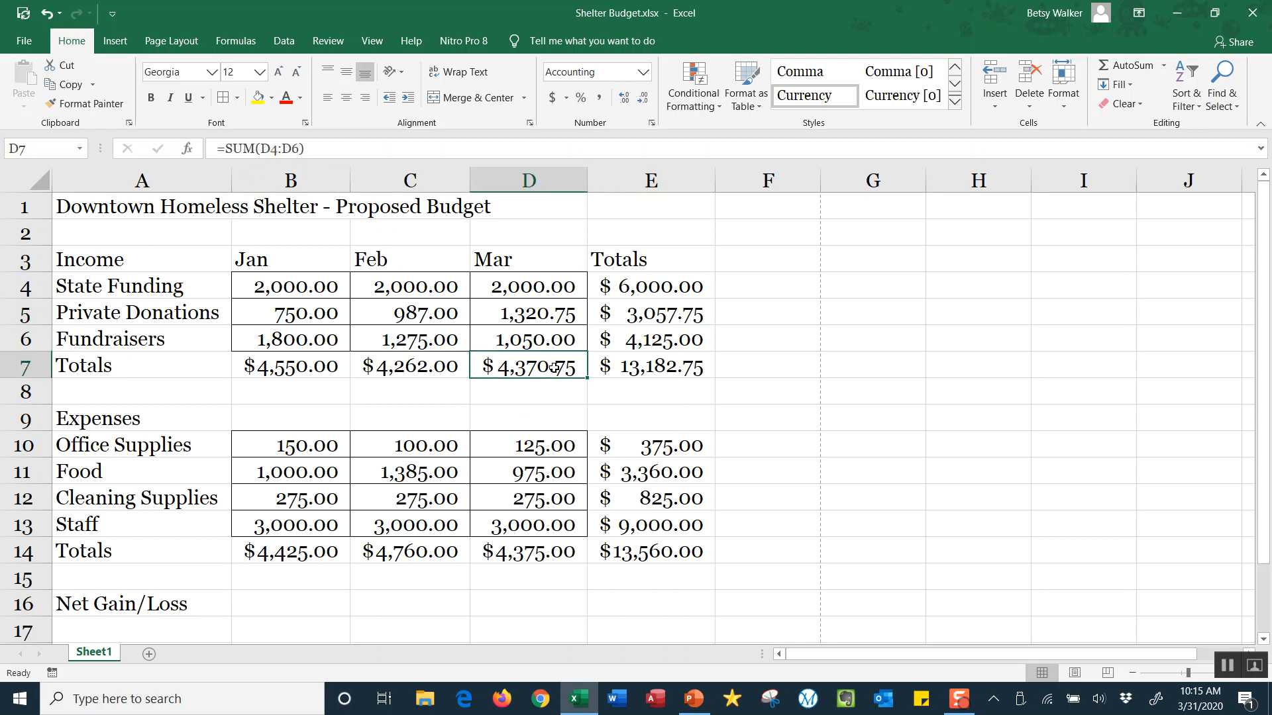
{"action": "left_click", "coordinate": [438, 366]}
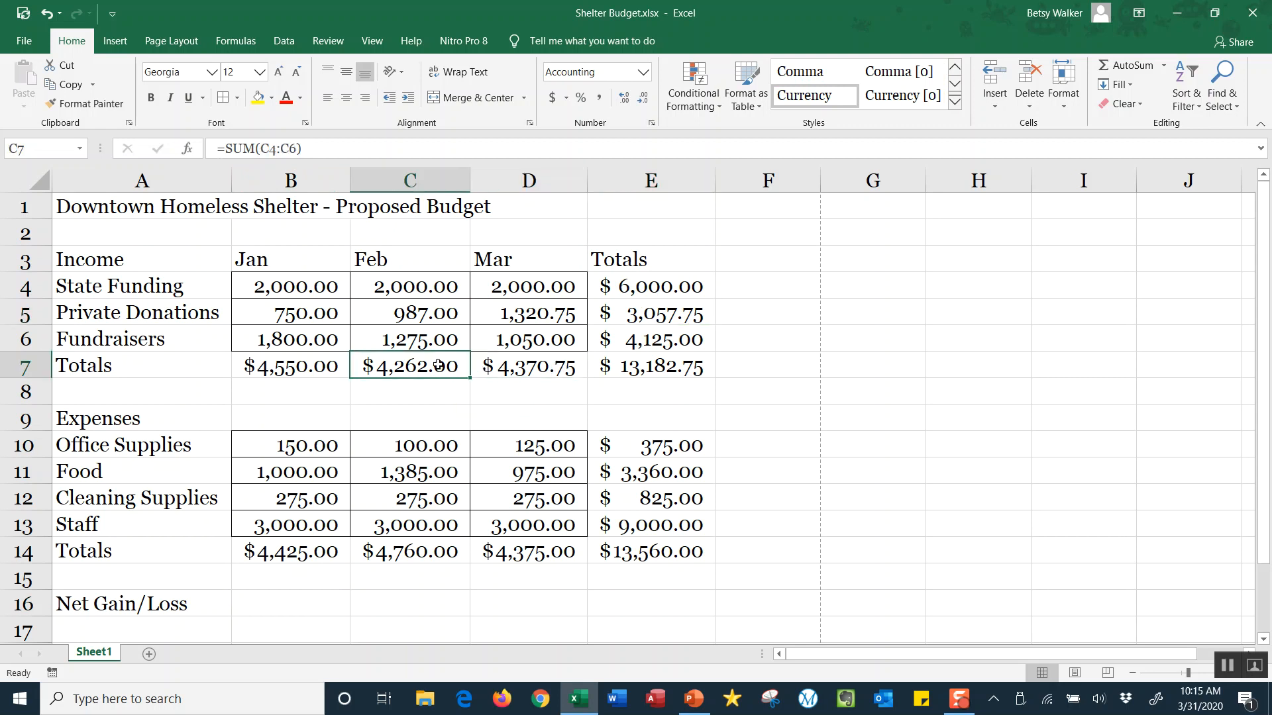
- Enter the formula =B7-B14 in B16 to subtract January's total expenses from its total income
{"action": "left_click", "coordinate": [319, 601]}
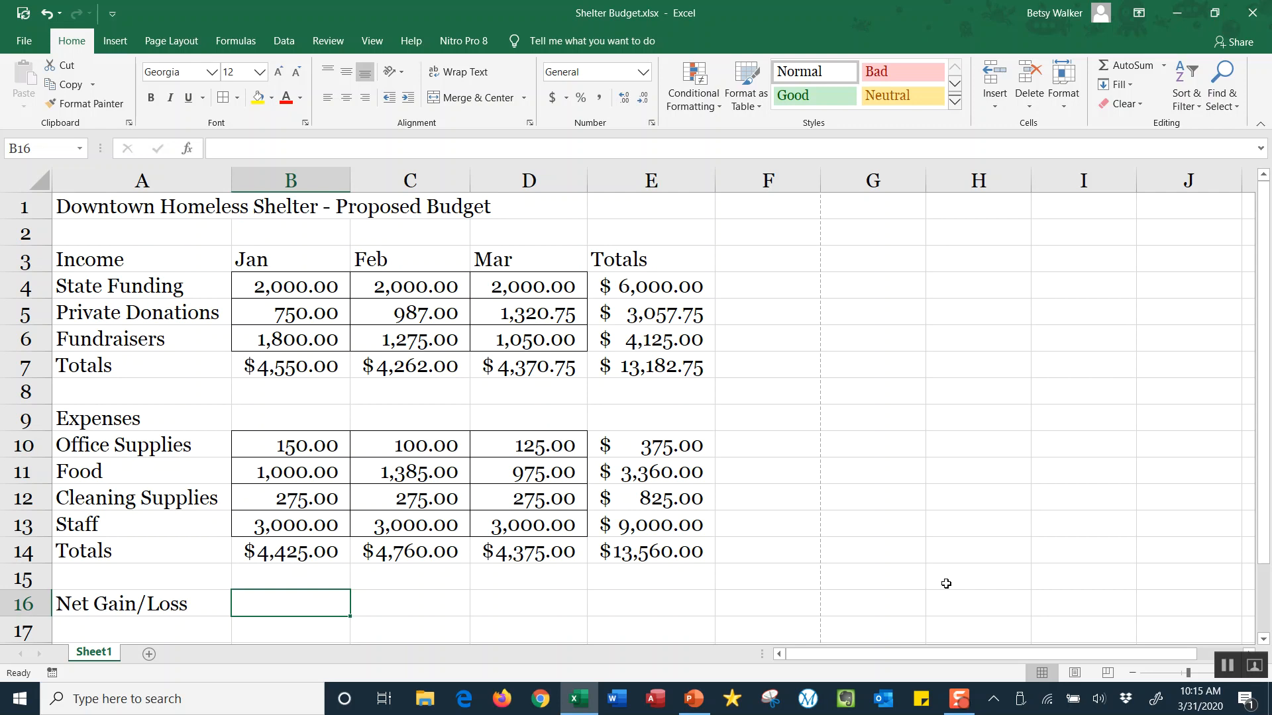
{"action": "type", "text": "="}
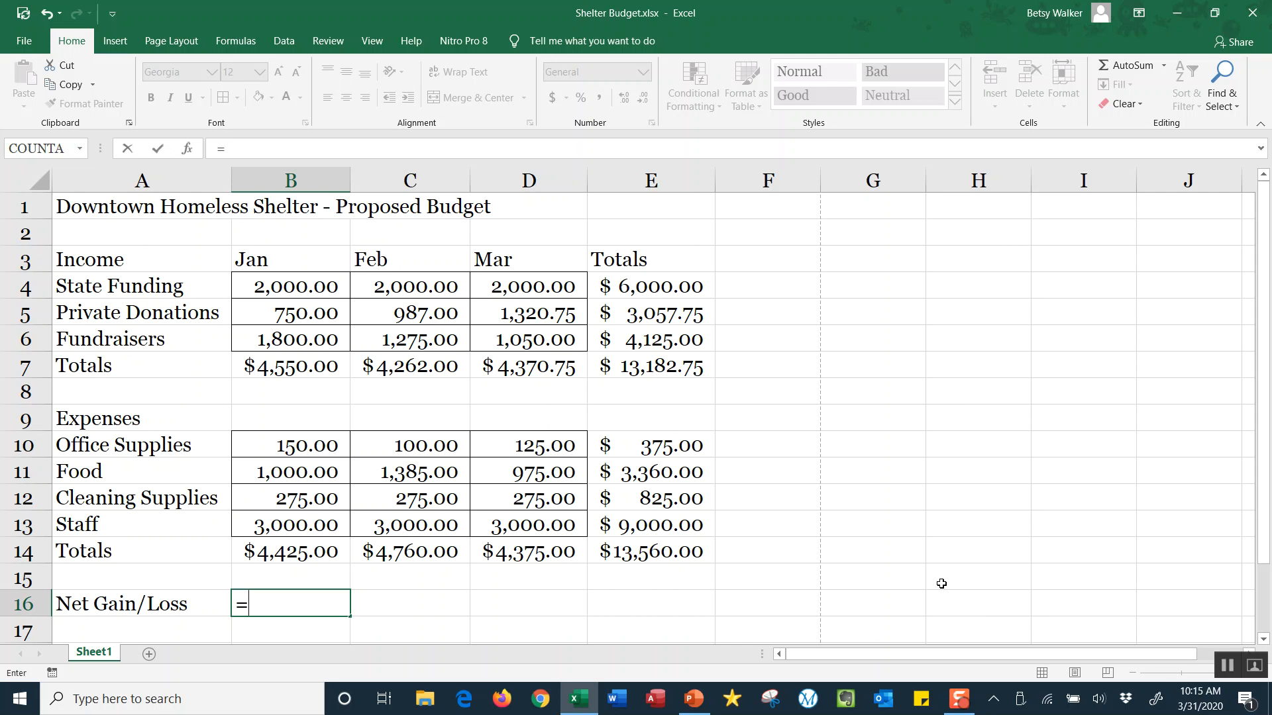
{"action": "type", "text": "b"}
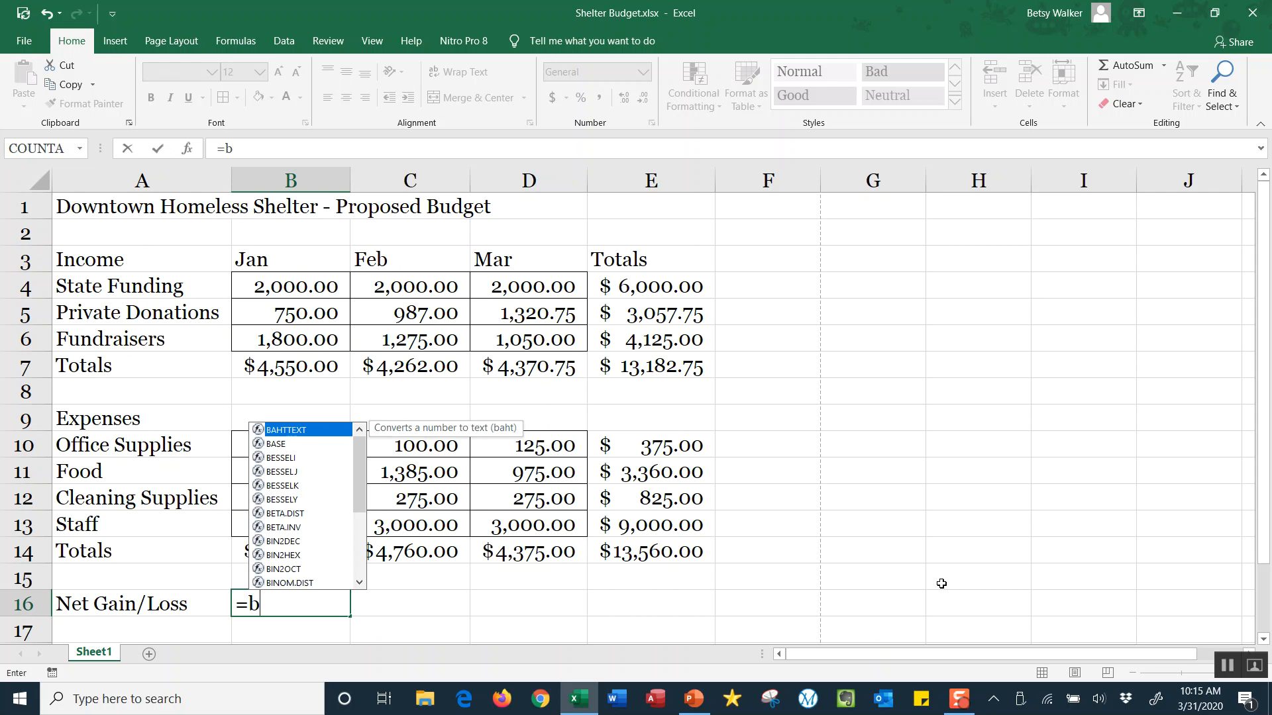
{"action": "type", "text": "16"}
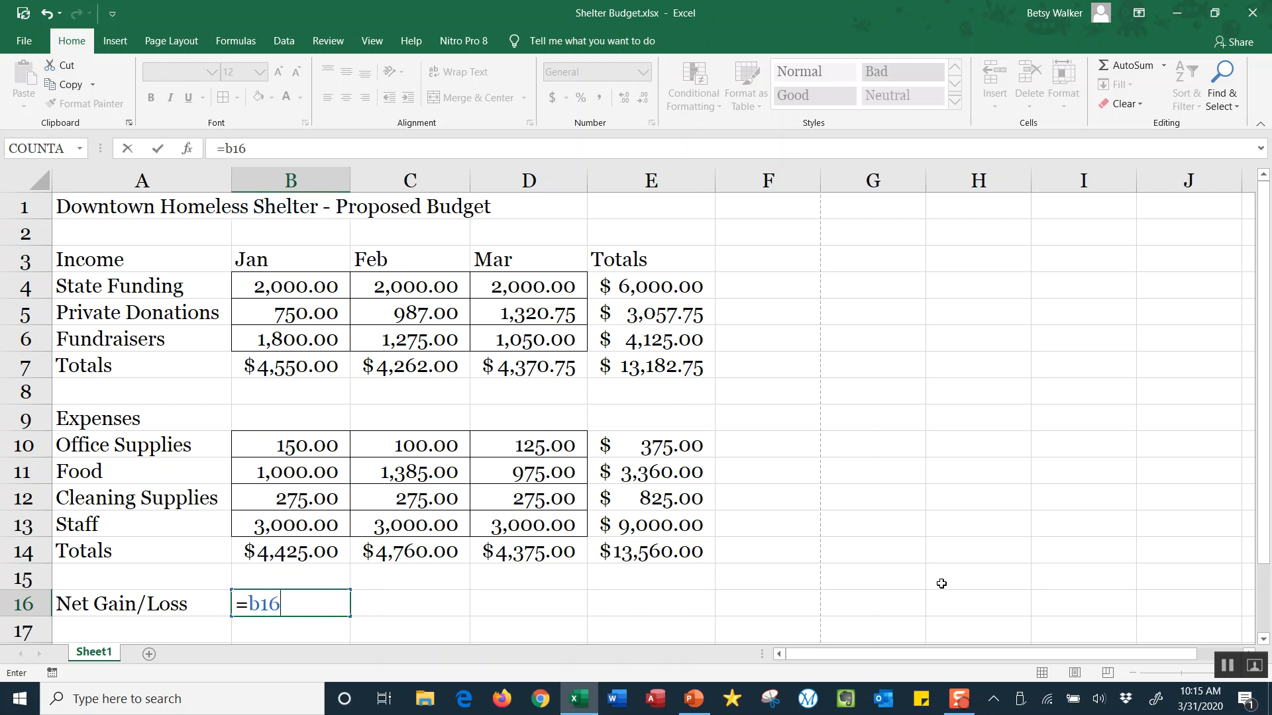
{"action": "type", "text": "-b"}
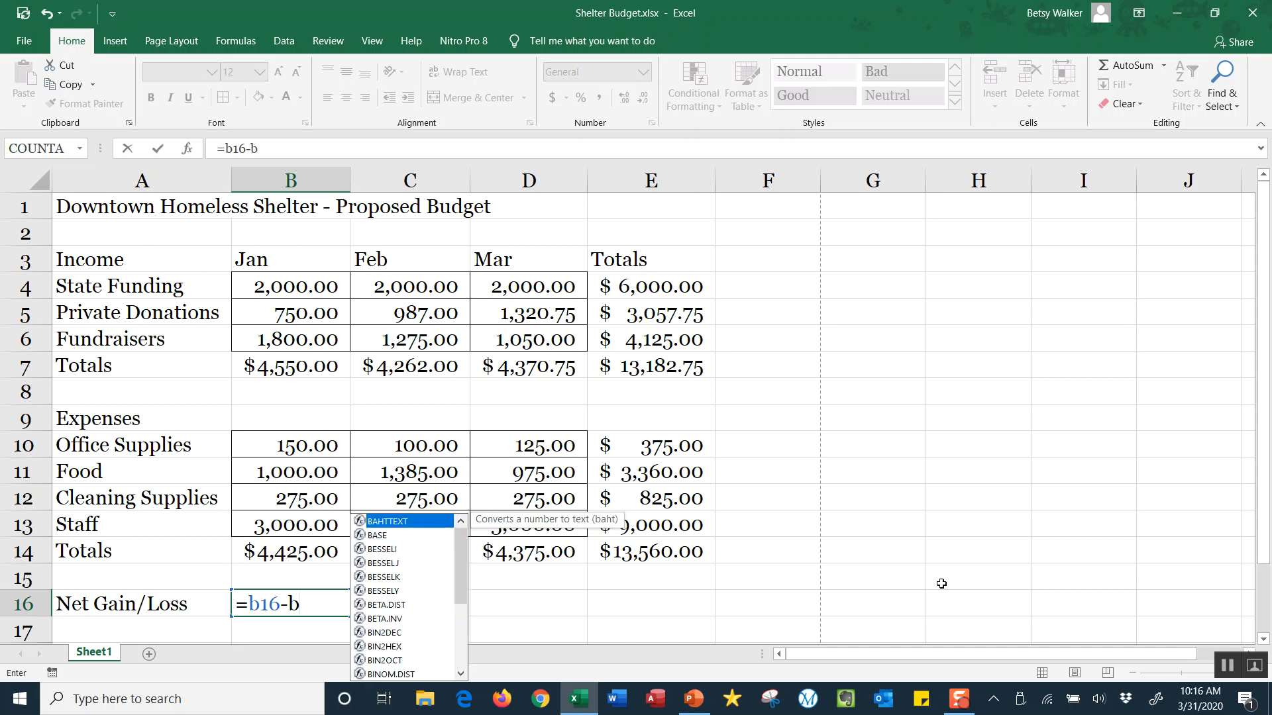
{"action": "key", "text": "BackSpace"}
{"action": "key", "text": "BackSpace"}
{"action": "key", "text": "BackSpace"}
{"action": "key", "text": "BackSpace"}
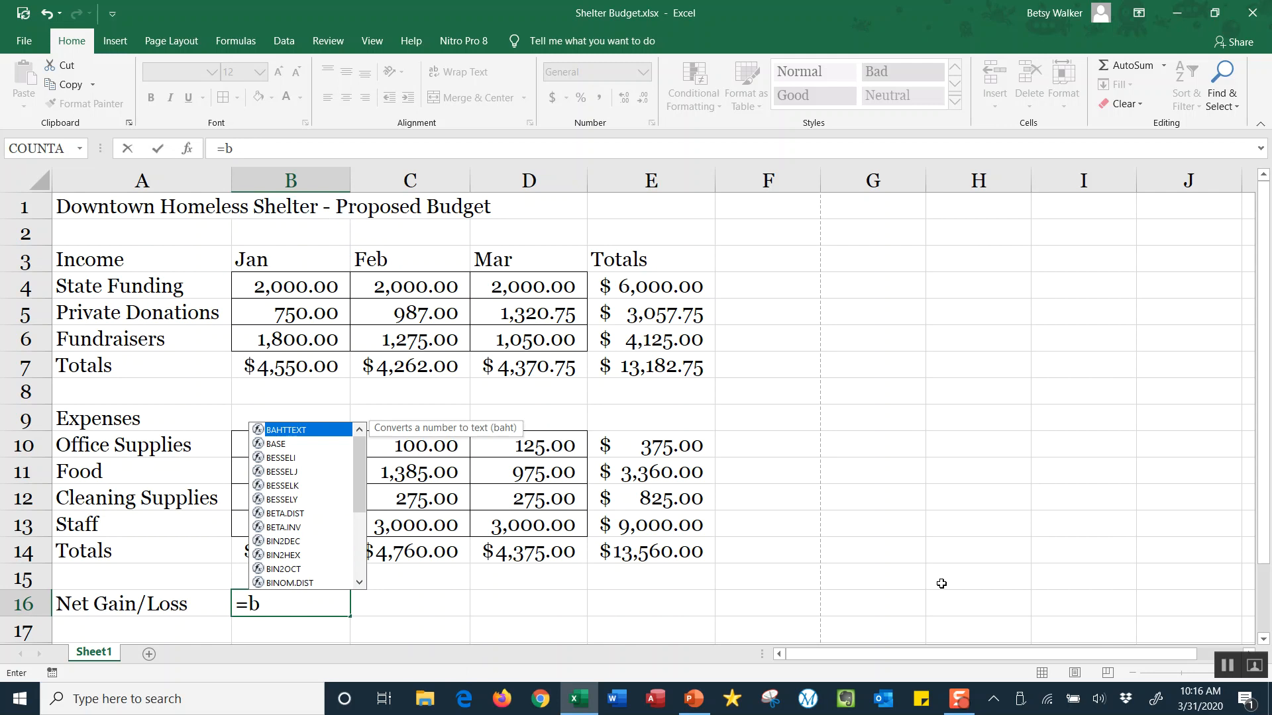
{"action": "type", "text": "7-"}
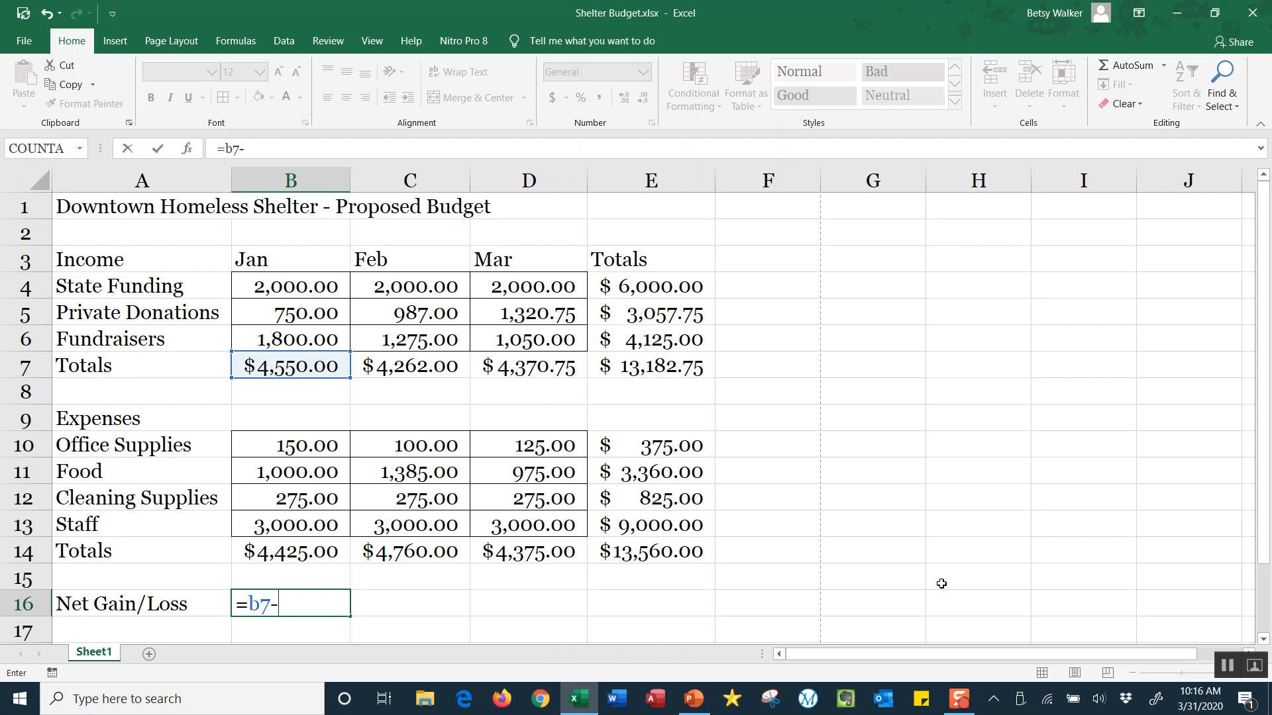
{"action": "type", "text": "b14"}
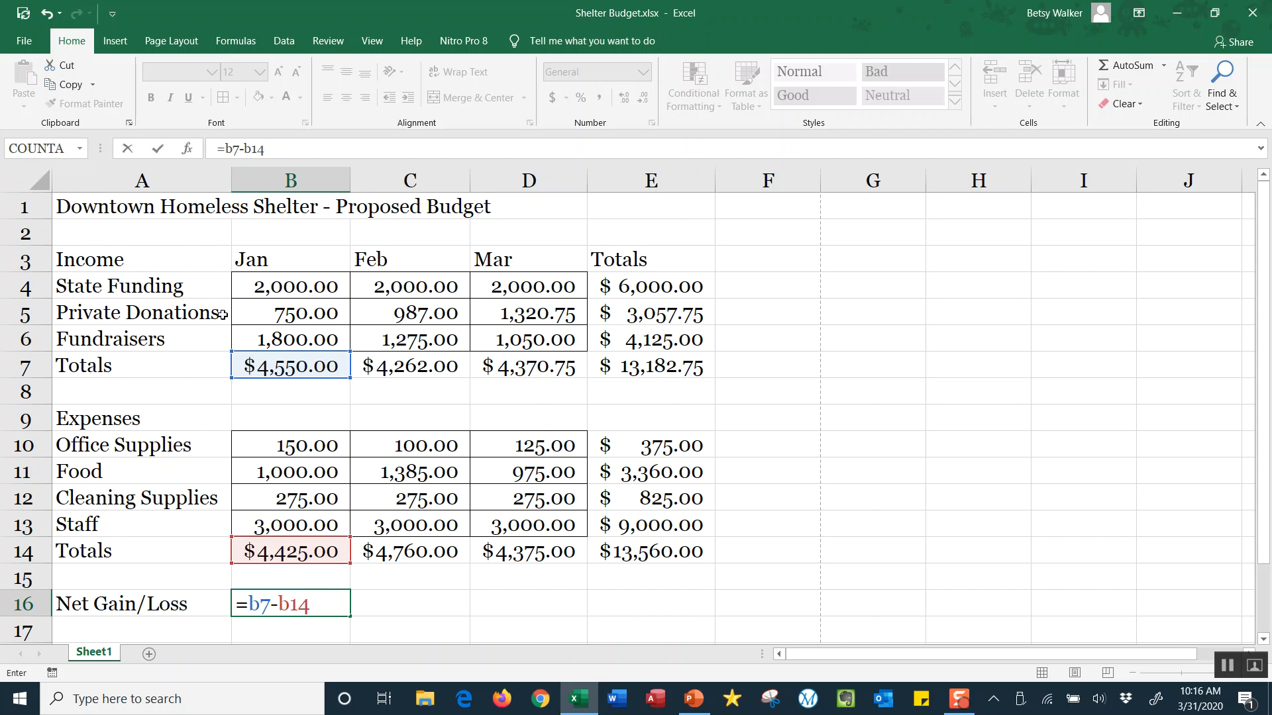
{"action": "left_click", "coordinate": [159, 150]}
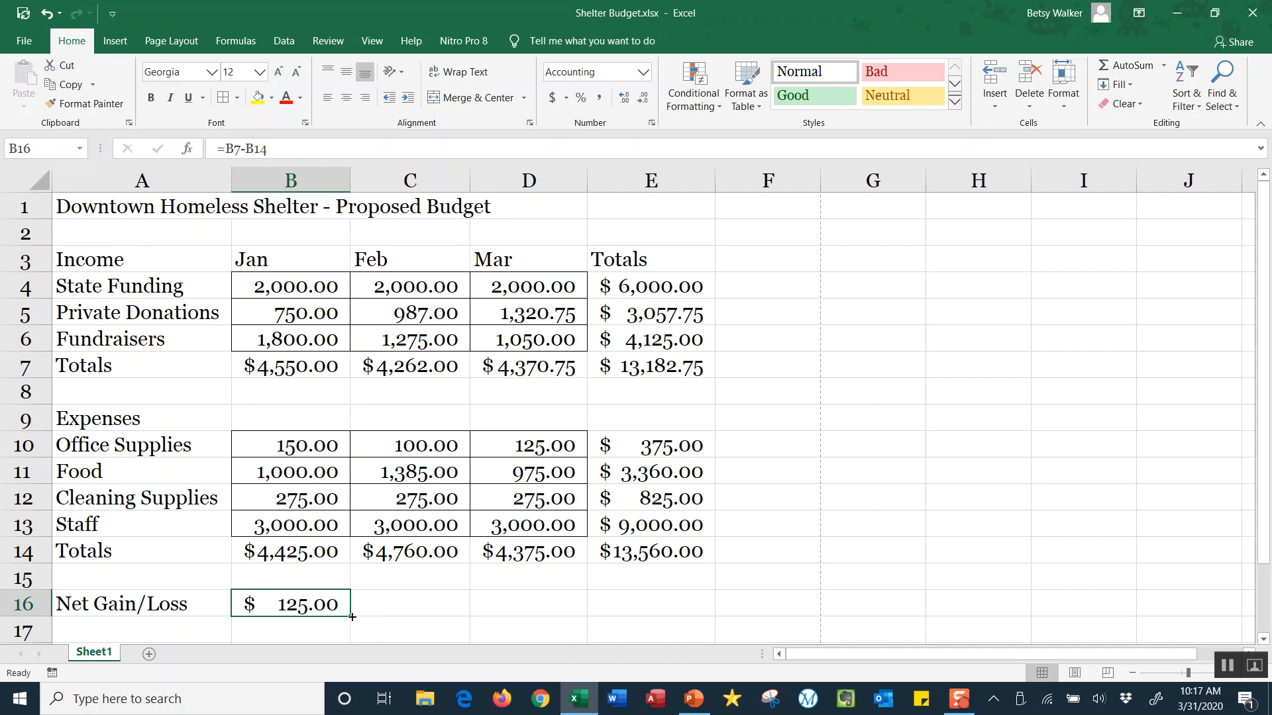
- Fill the Net Gain/Loss formula from B16 across to E16 and save the workbook
{"action": "left_click_drag", "start_coordinate": [352, 616], "coordinate": [702, 628]}
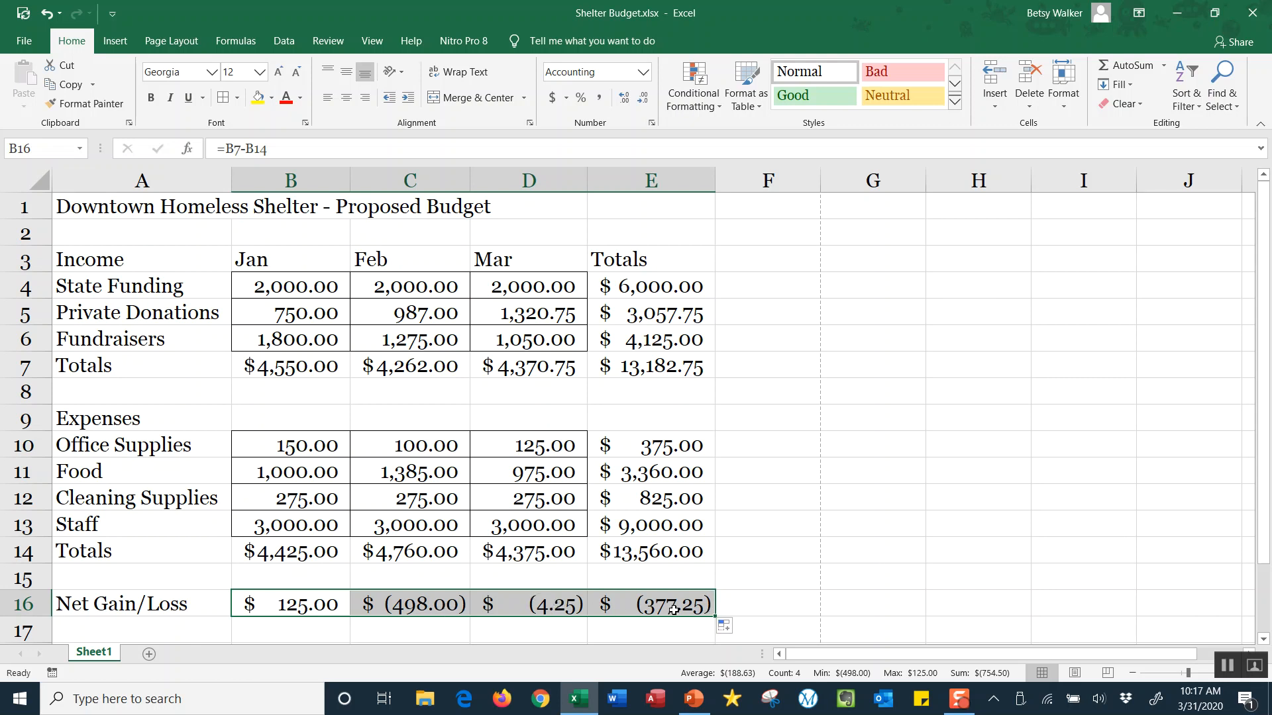
{"action": "left_click", "coordinate": [795, 600]}
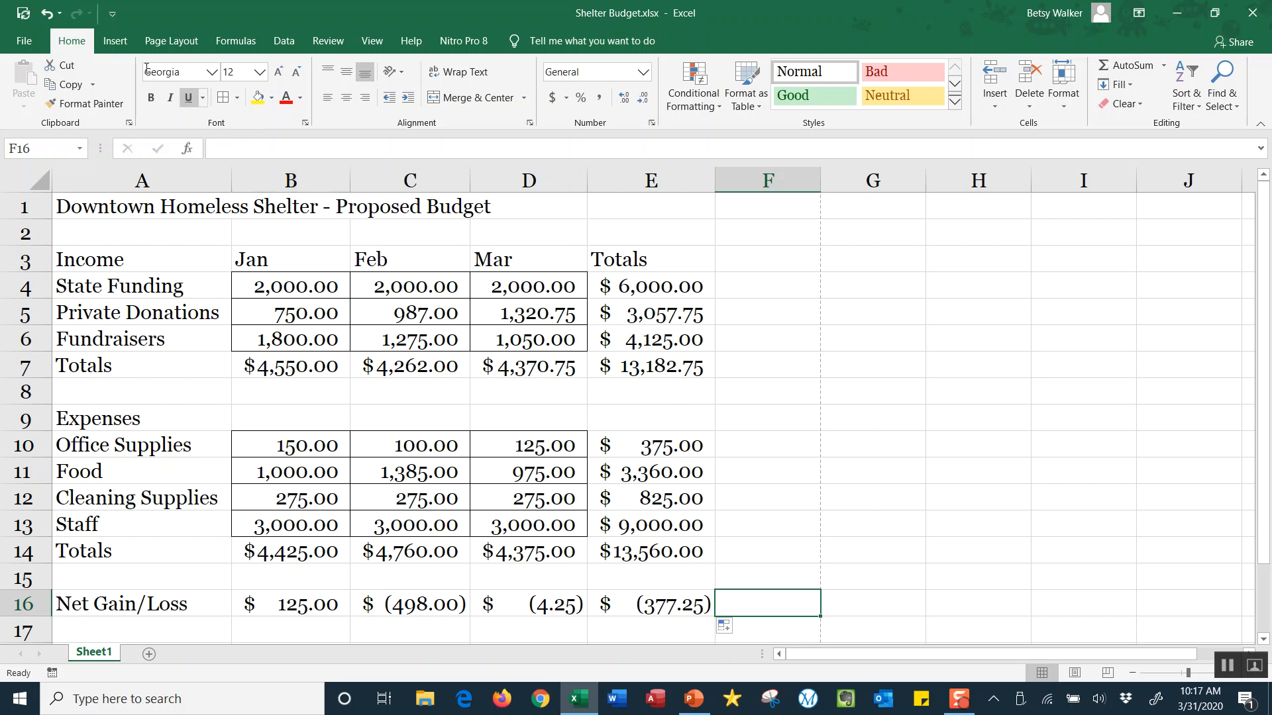
{"action": "left_click", "coordinate": [22, 13]}
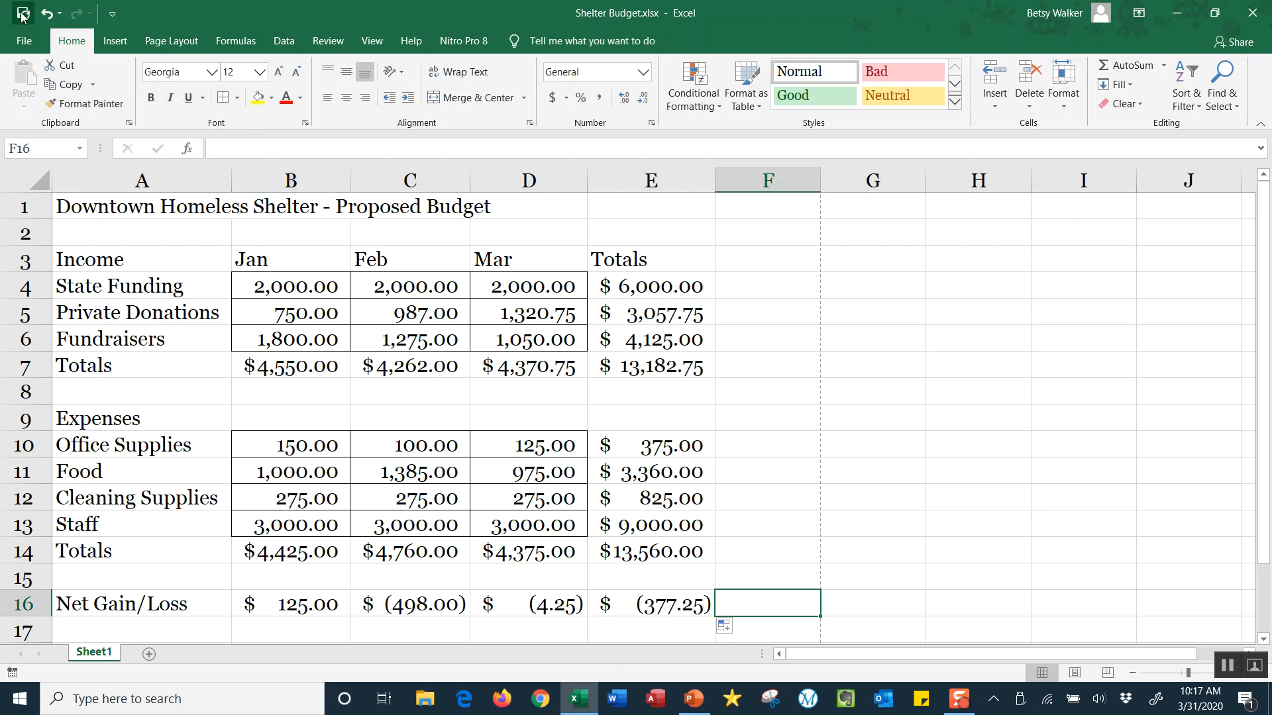